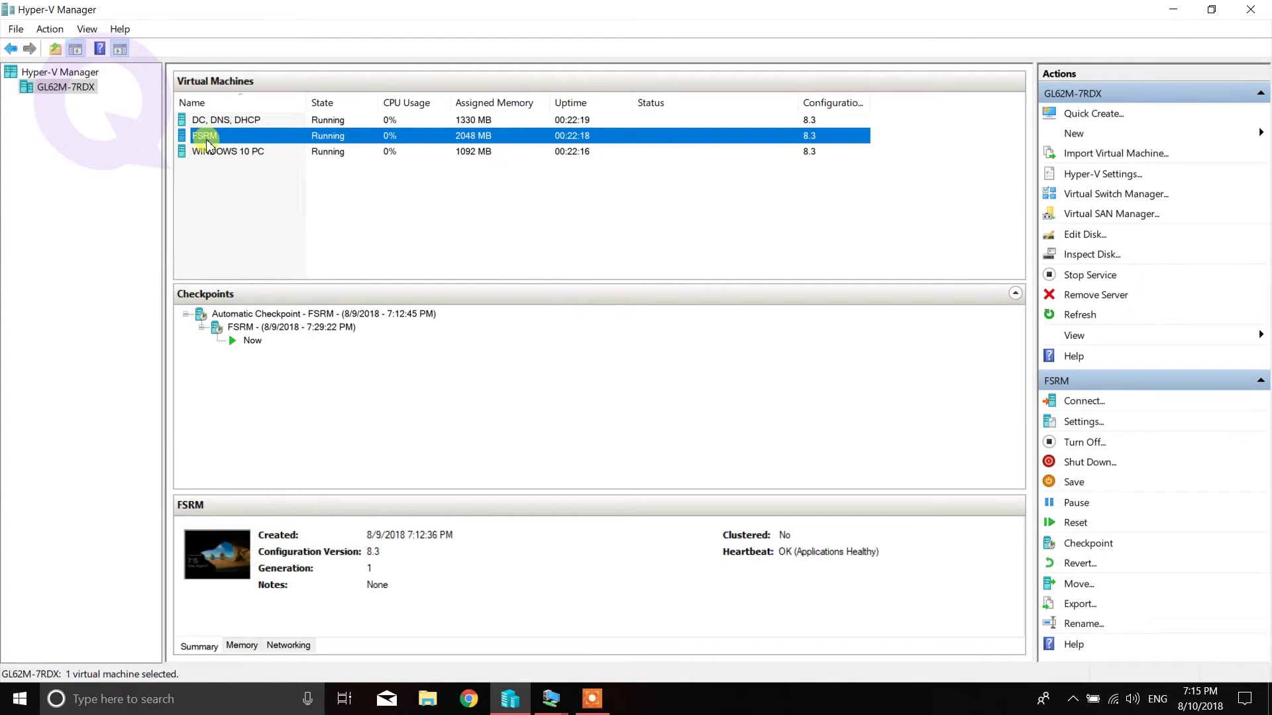
# - Select the FSRM virtual machine in Hyper-V Manager and bring its connection window up
pyautogui.click(223, 158)
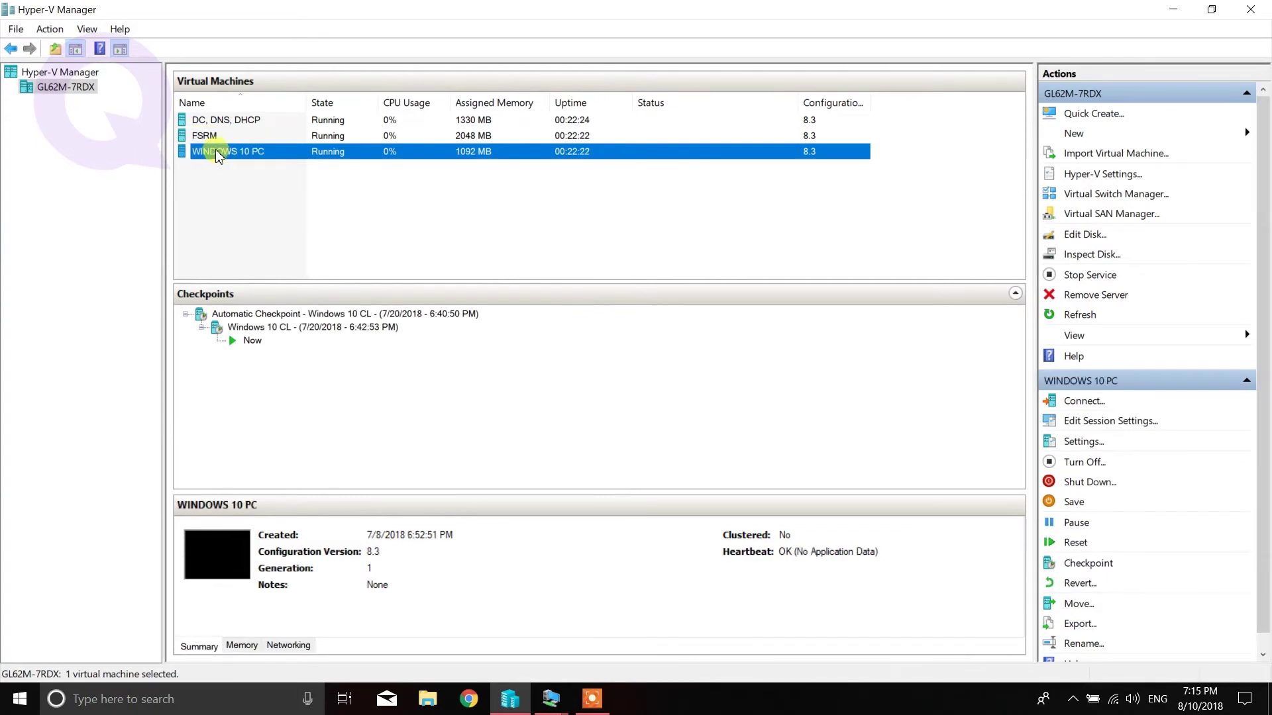
pyautogui.click(205, 136)
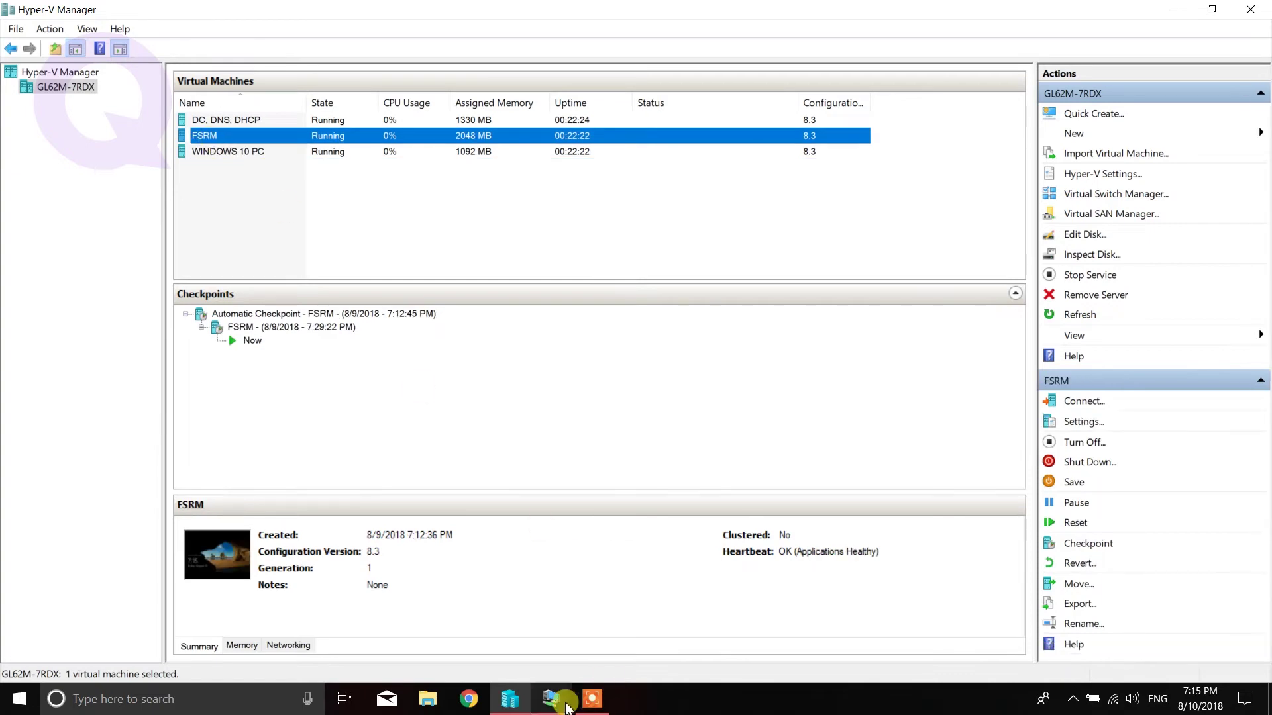
pyautogui.moveTo(567, 708)
pyautogui.click(570, 661)
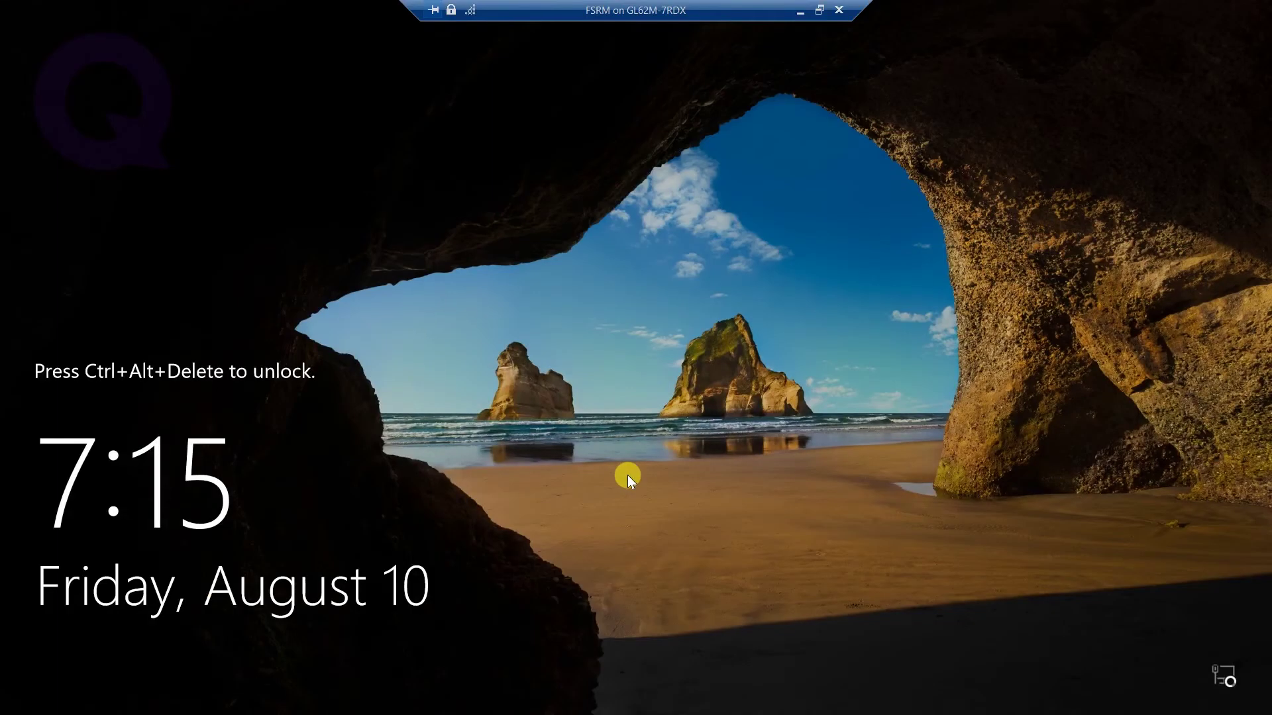
# - Sign in to the FSRM server with the administrator password and launch Server Manager
pyautogui.hotkey('ctrl', 'alt', 'End')
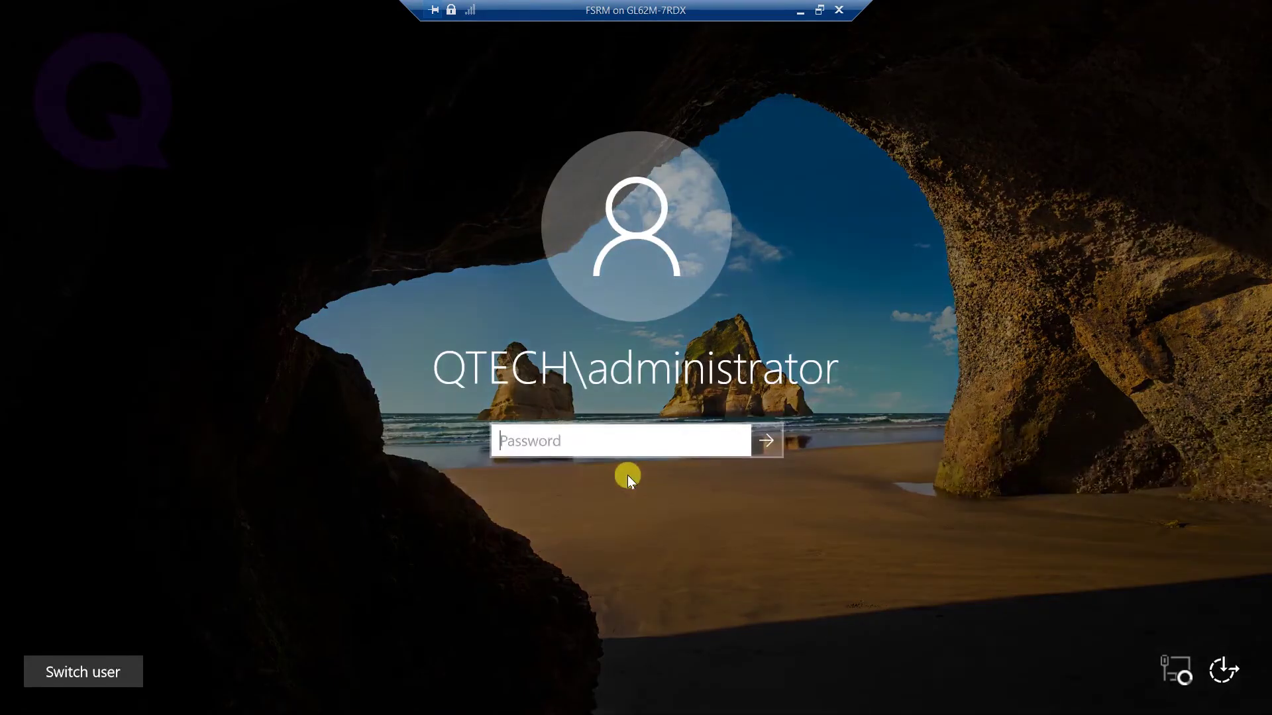
pyautogui.write('Password1')
pyautogui.press('Return')
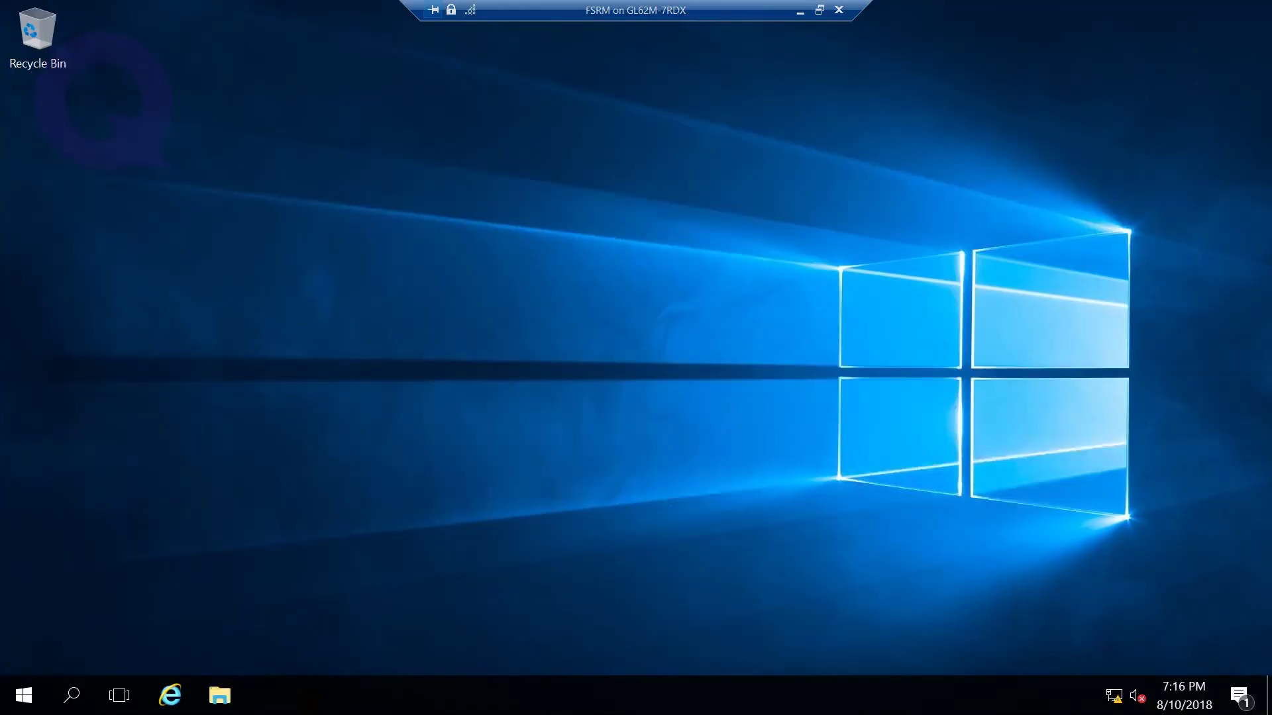
pyautogui.click(24, 695)
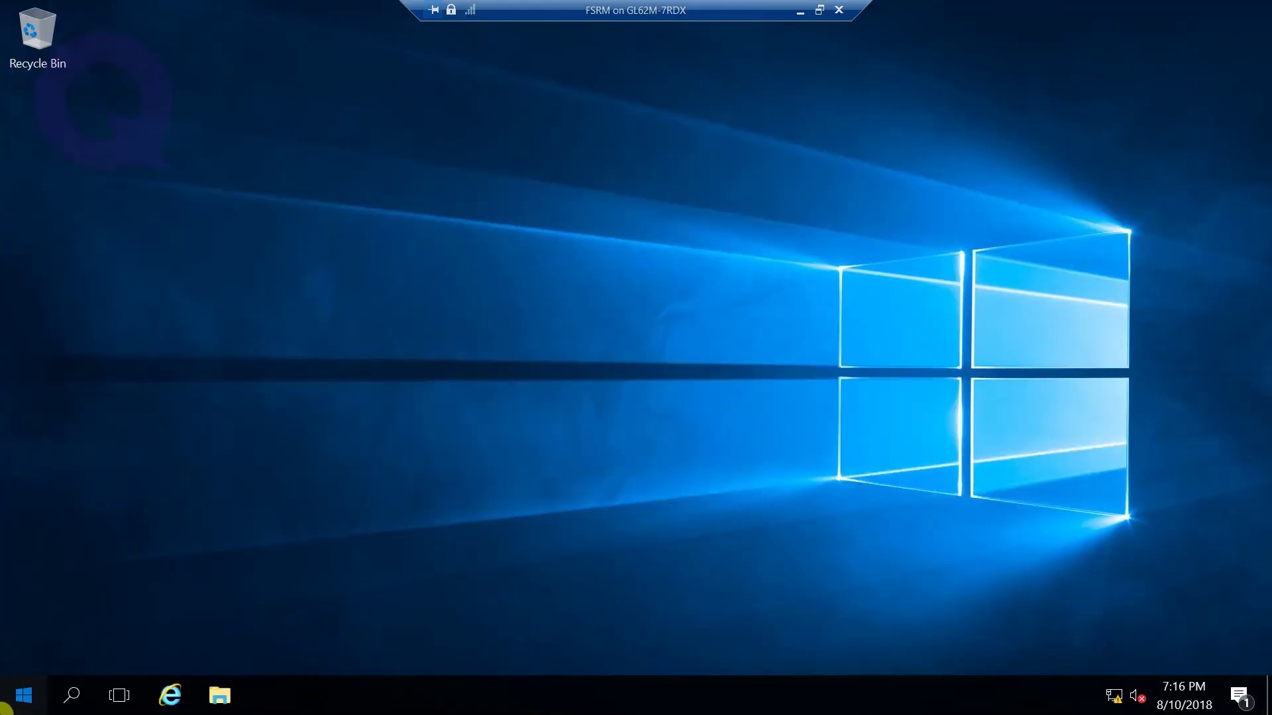
pyautogui.click(361, 226)
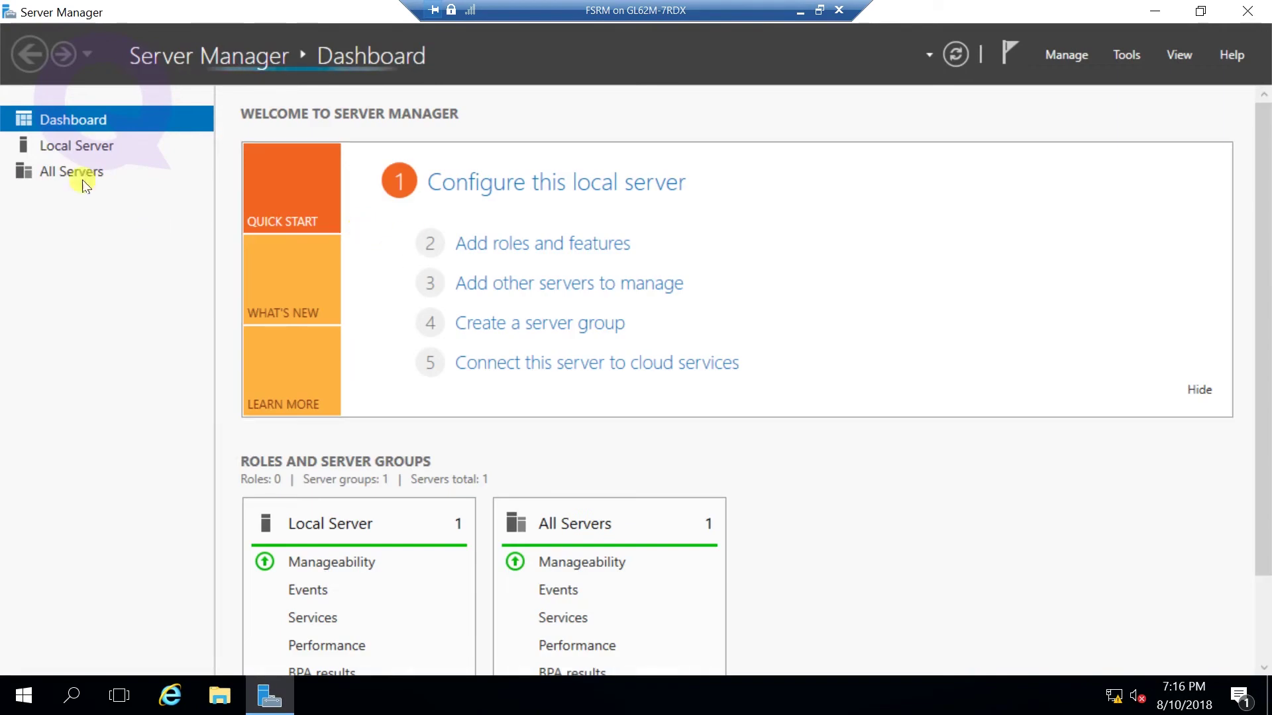
# - Review the Local Server properties, then start the Add Roles and Features wizard from the Dashboard
pyautogui.click(65, 157)
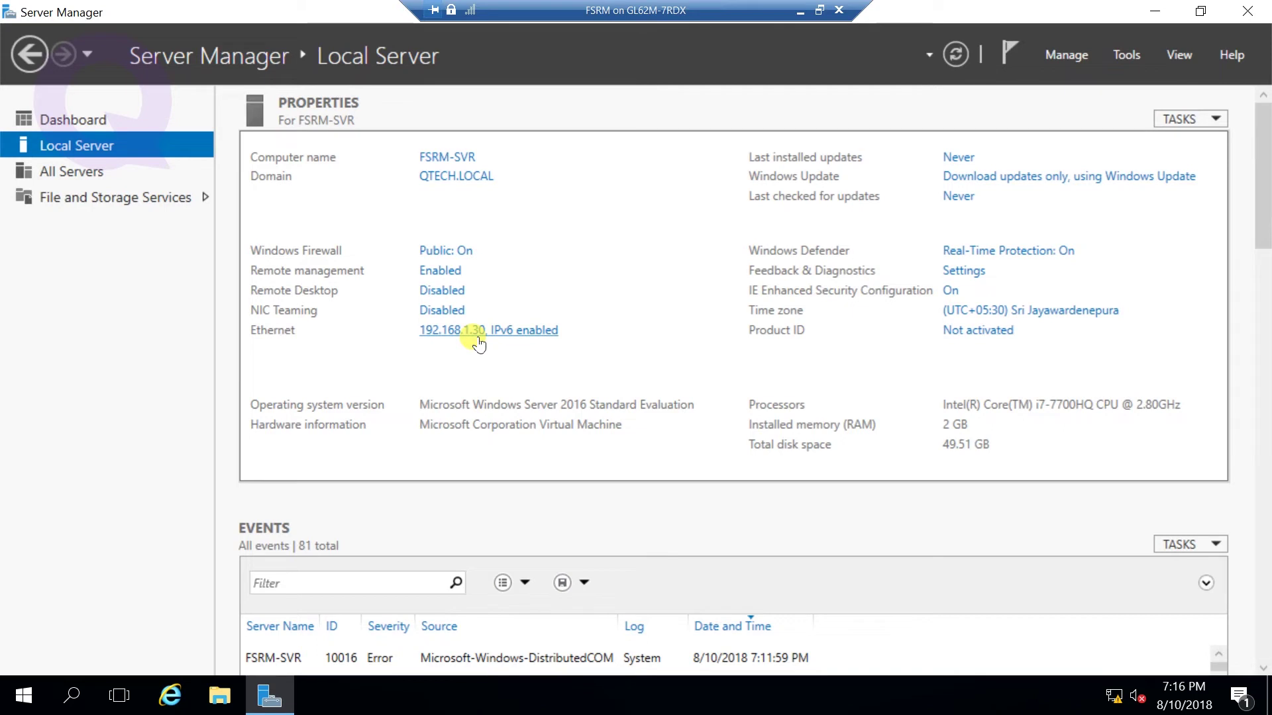
pyautogui.click(65, 118)
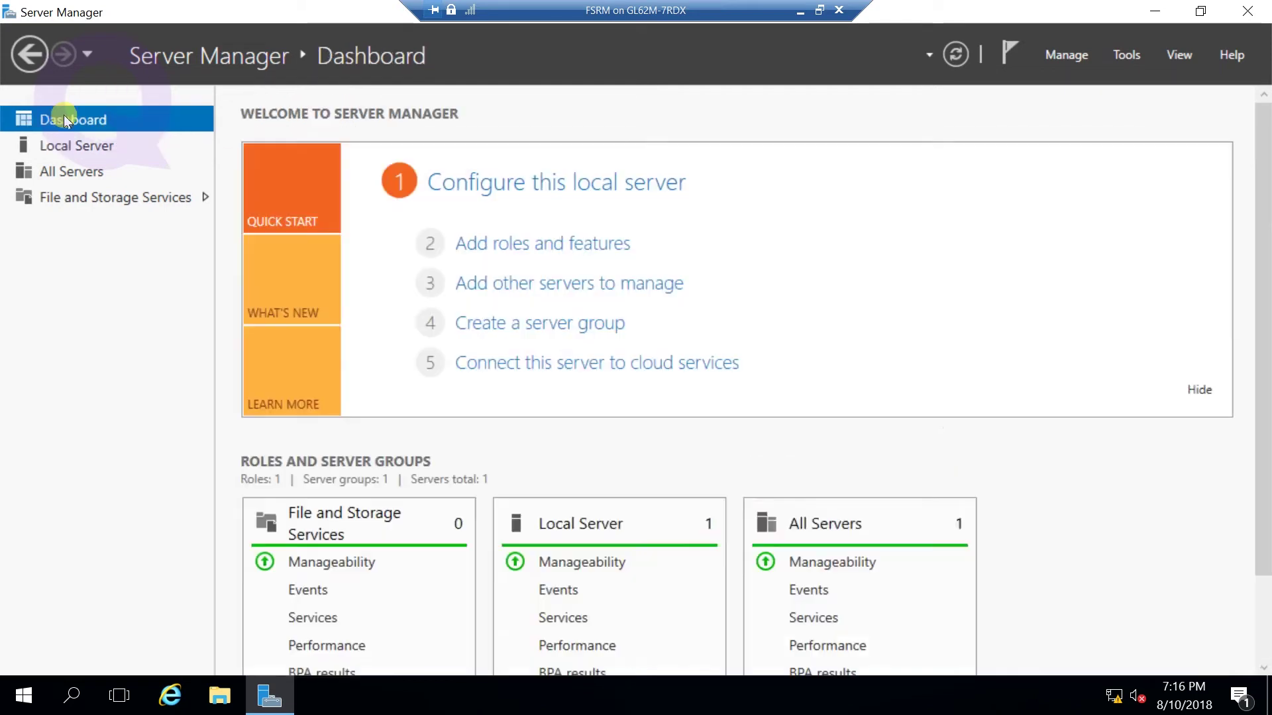
pyautogui.click(511, 246)
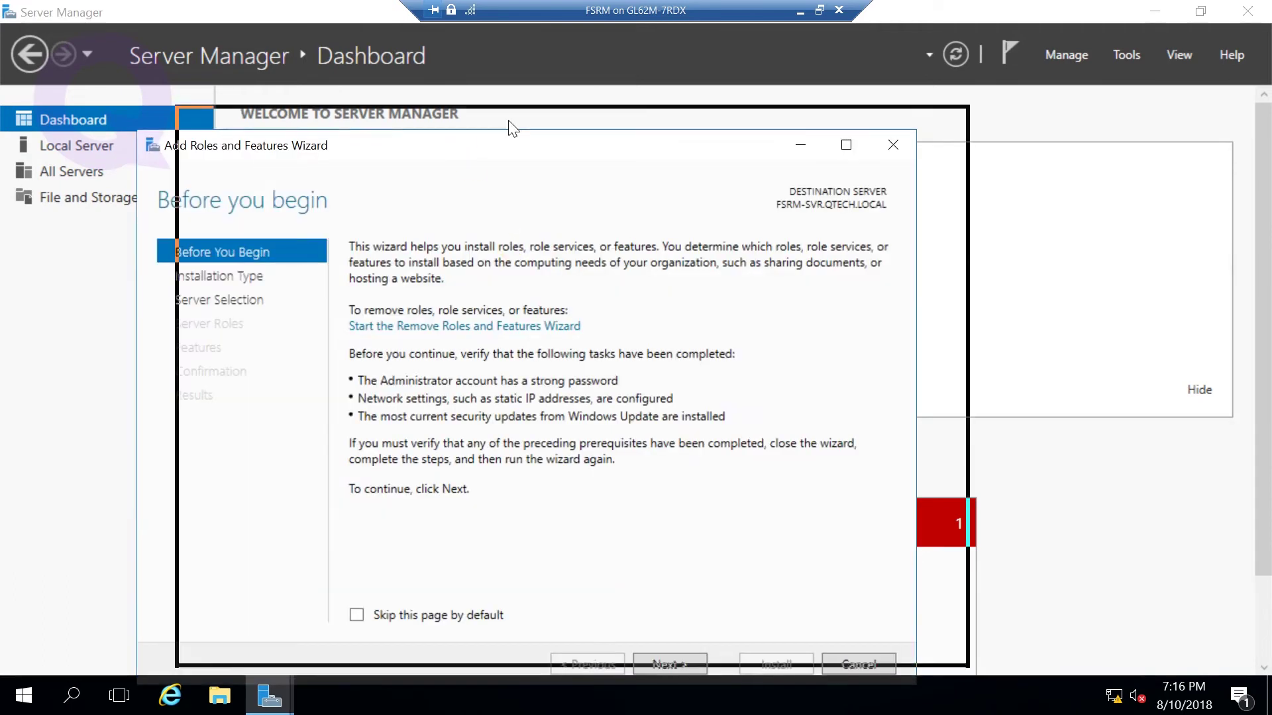
# - Choose role-based installation on the local server and expand File and iSCSI Services
pyautogui.click(739, 603)
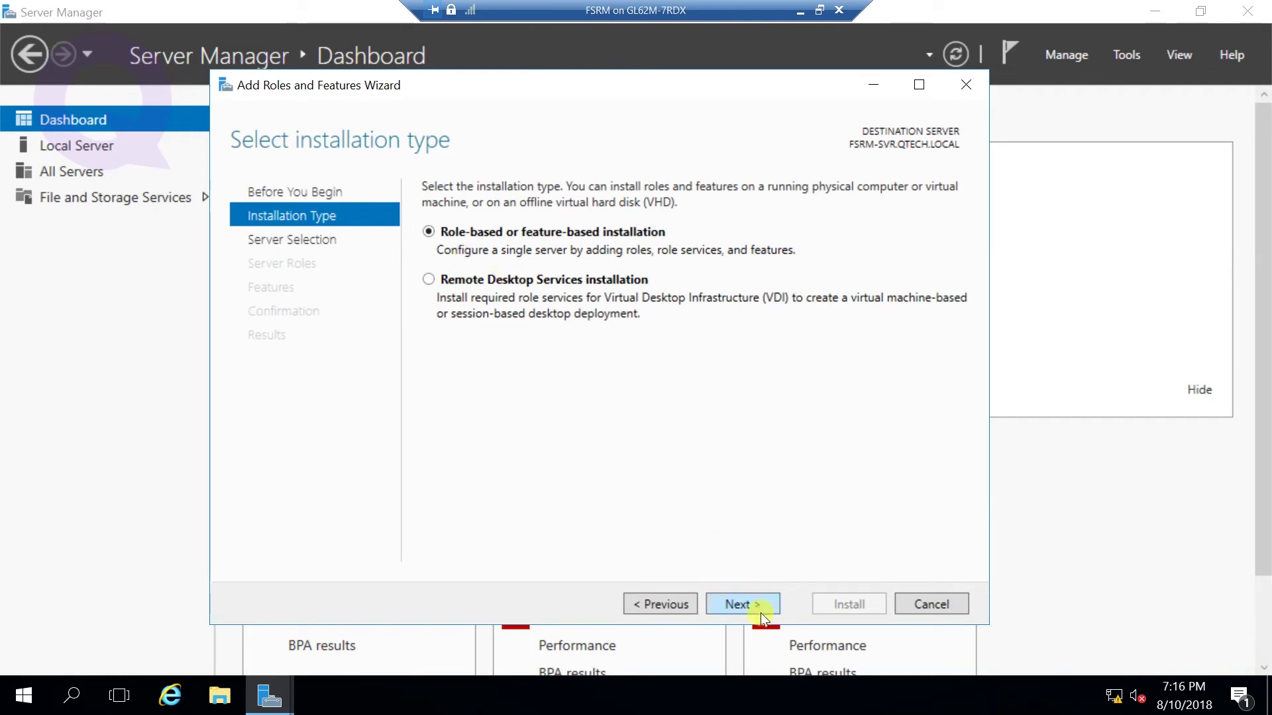
pyautogui.click(750, 600)
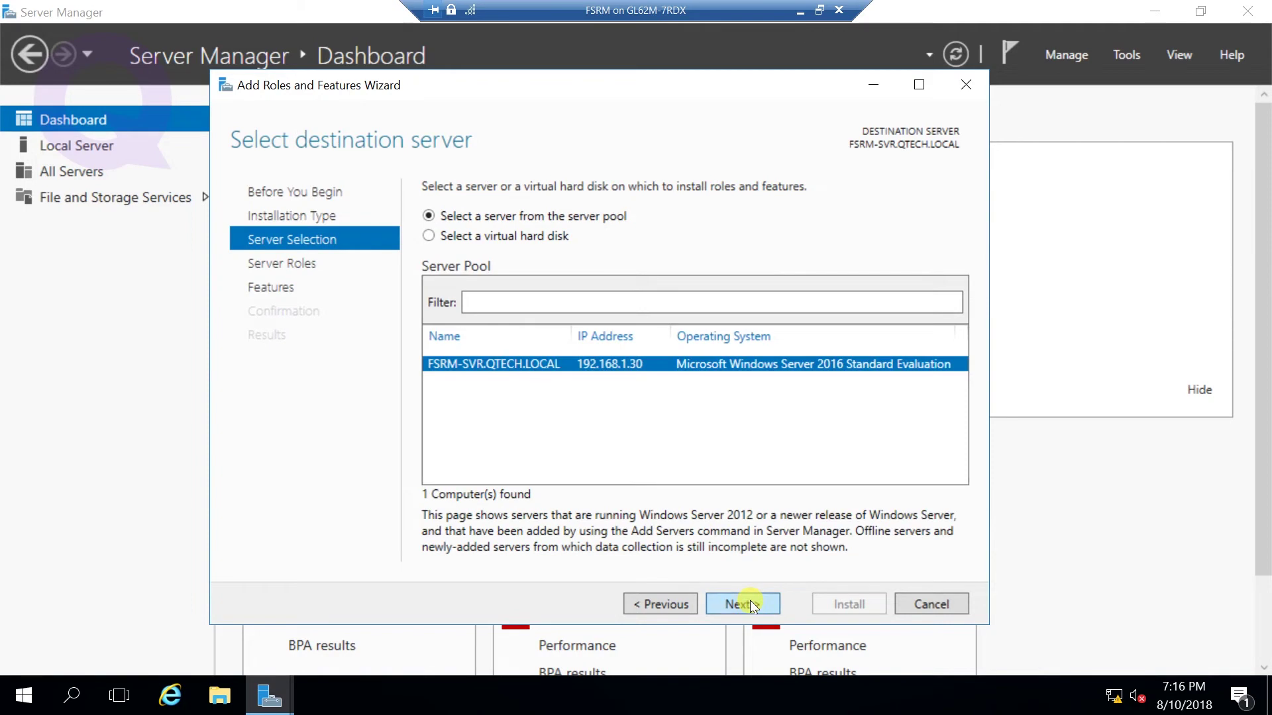
pyautogui.click(750, 600)
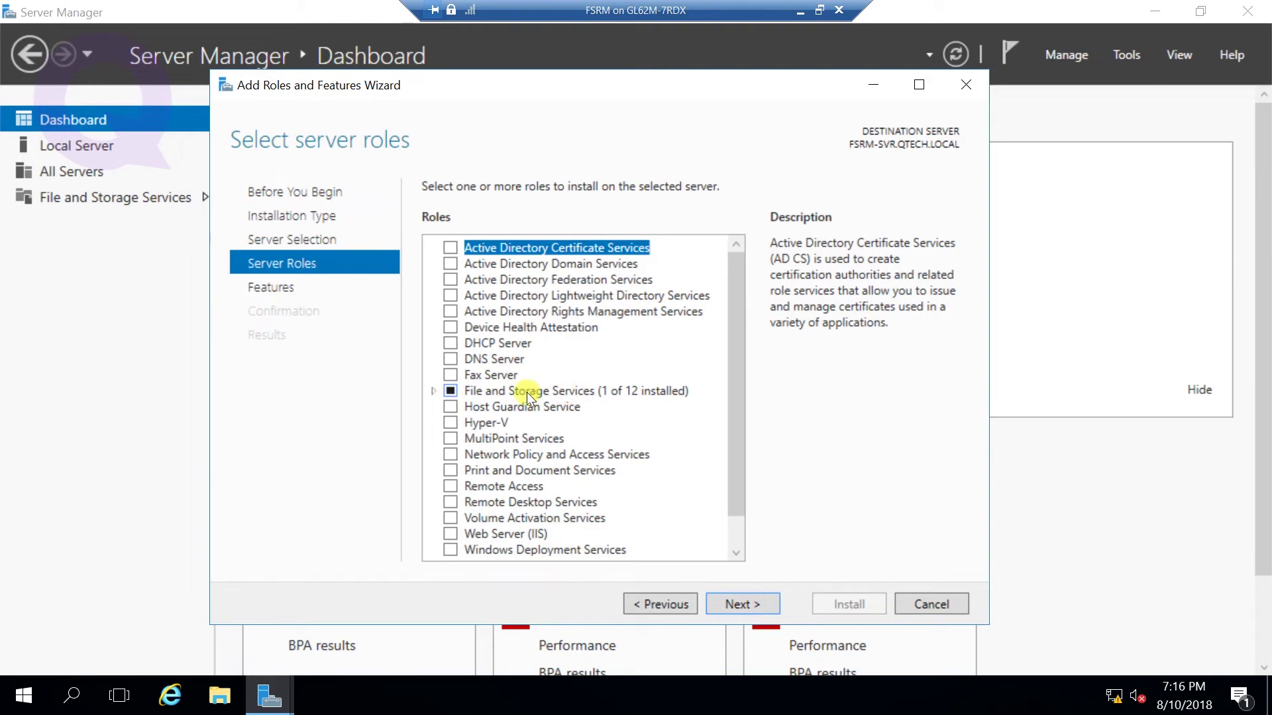
pyautogui.click(435, 393)
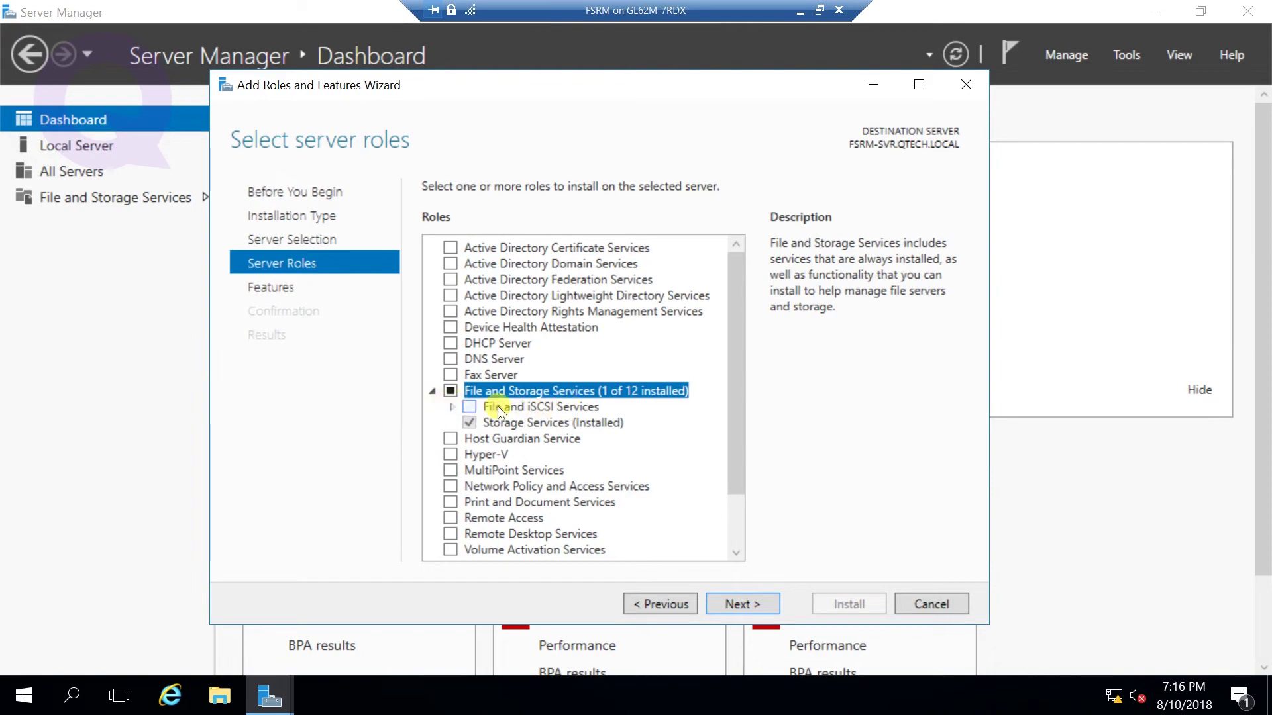
pyautogui.click(451, 407)
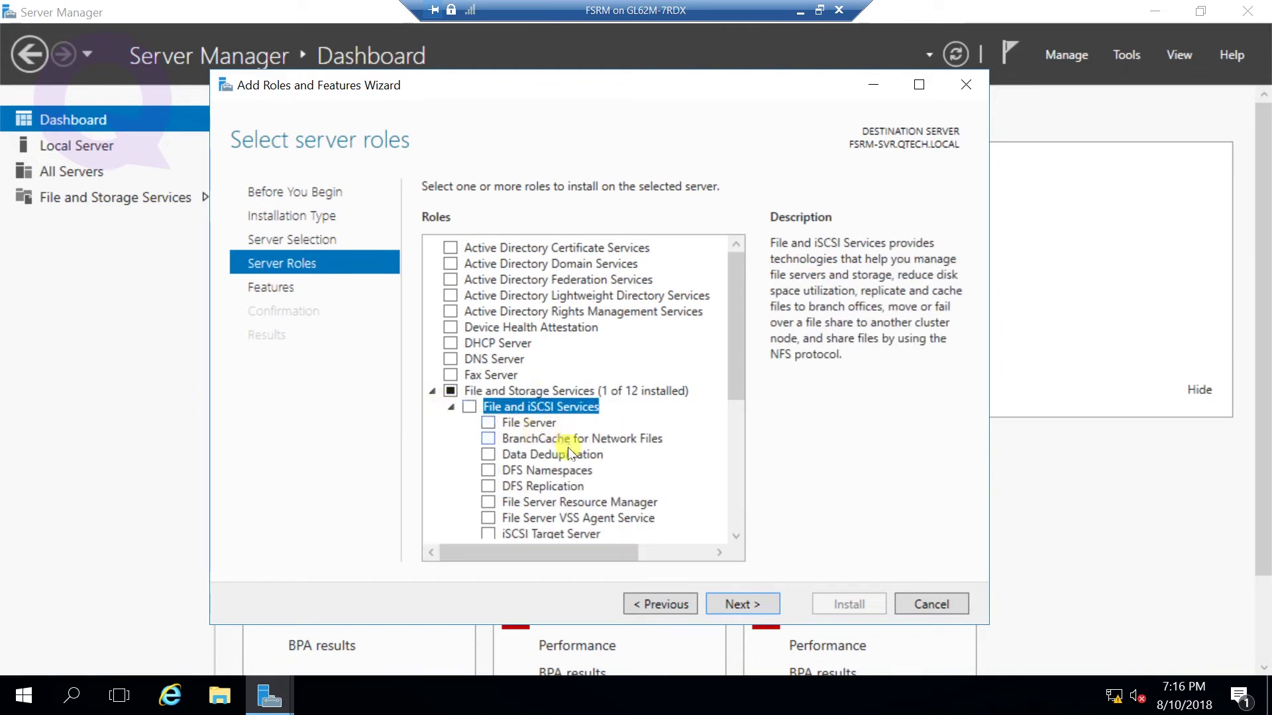
pyautogui.scroll(-1, 567, 445)
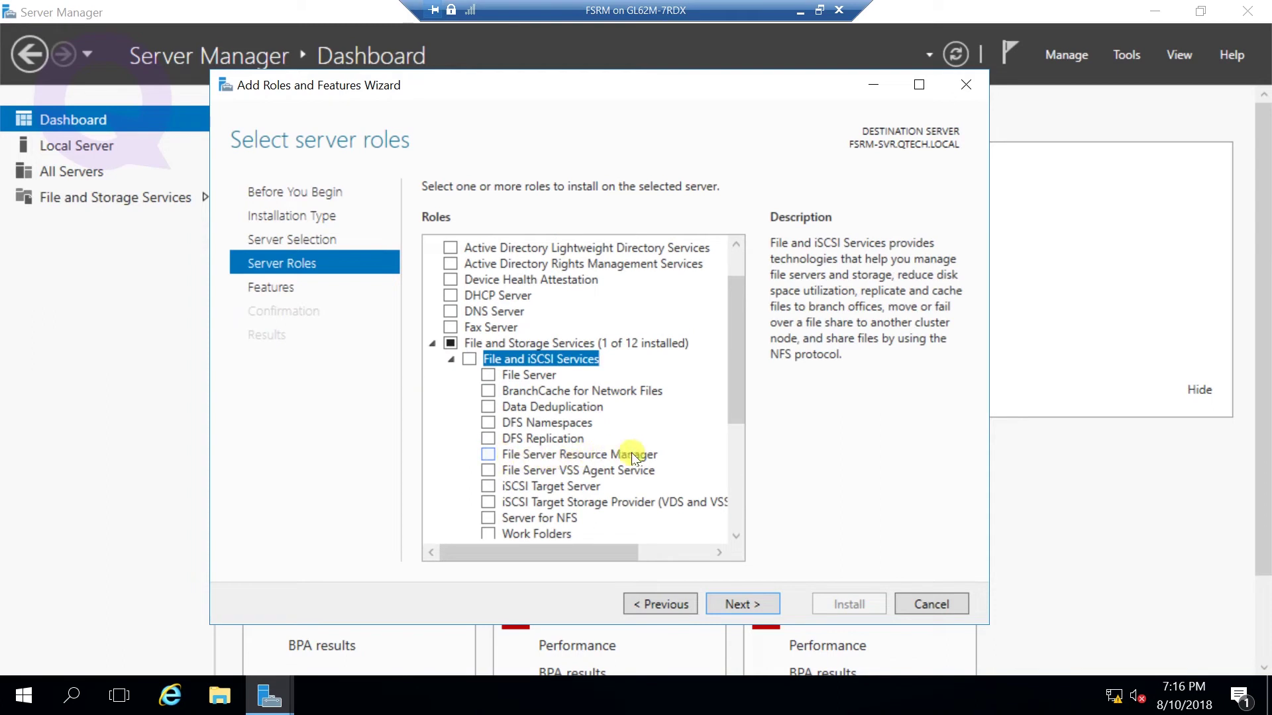
# - Install File Server Resource Manager with its required management features
pyautogui.click(488, 455)
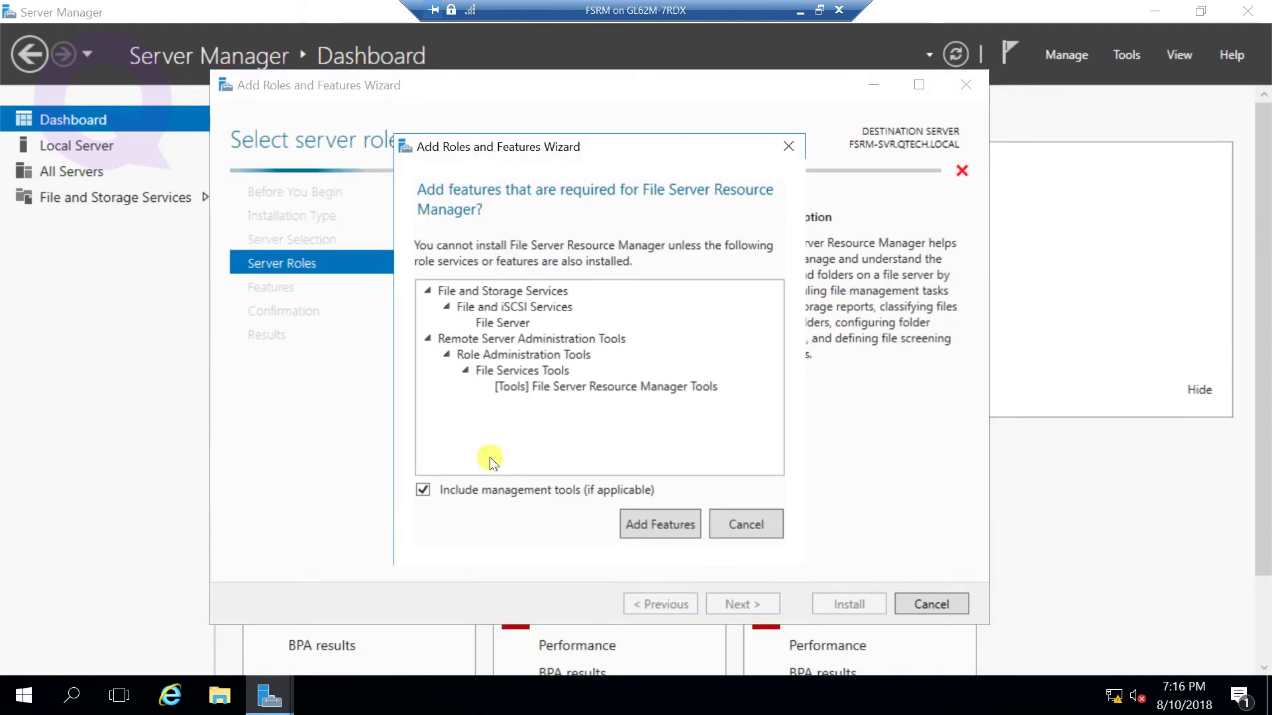
pyautogui.click(654, 524)
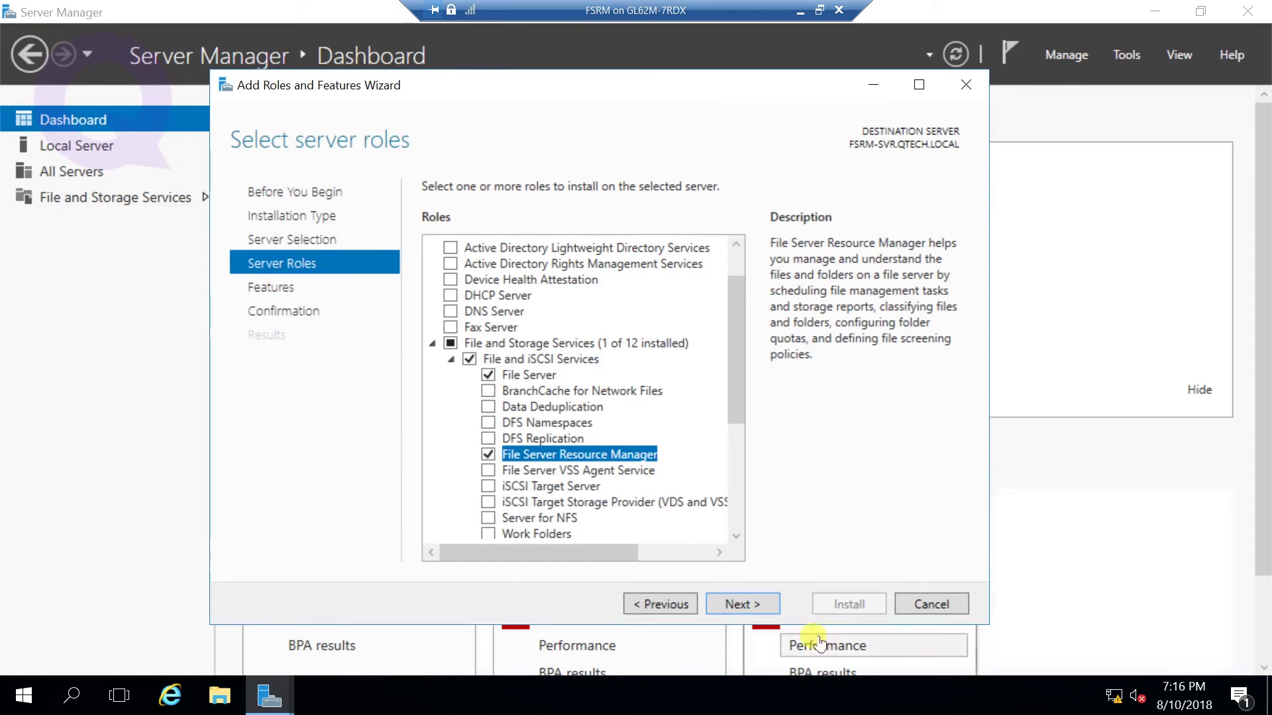
pyautogui.click(756, 607)
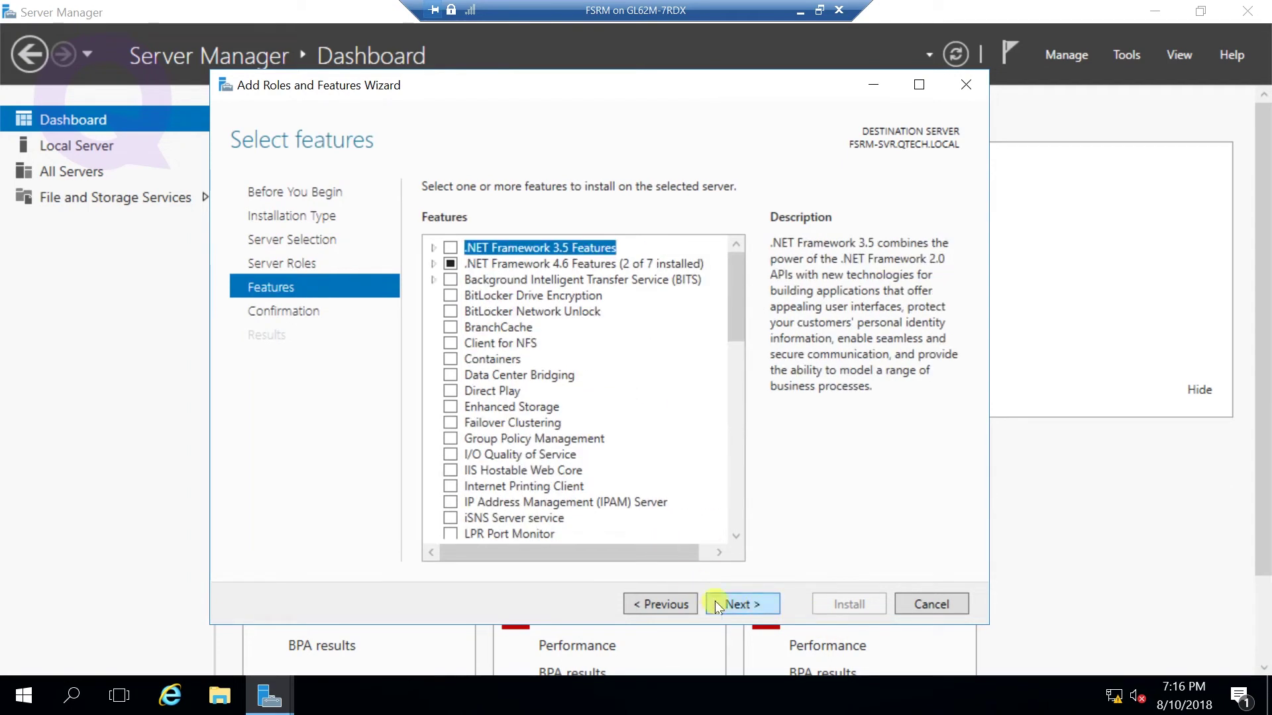
pyautogui.click(754, 599)
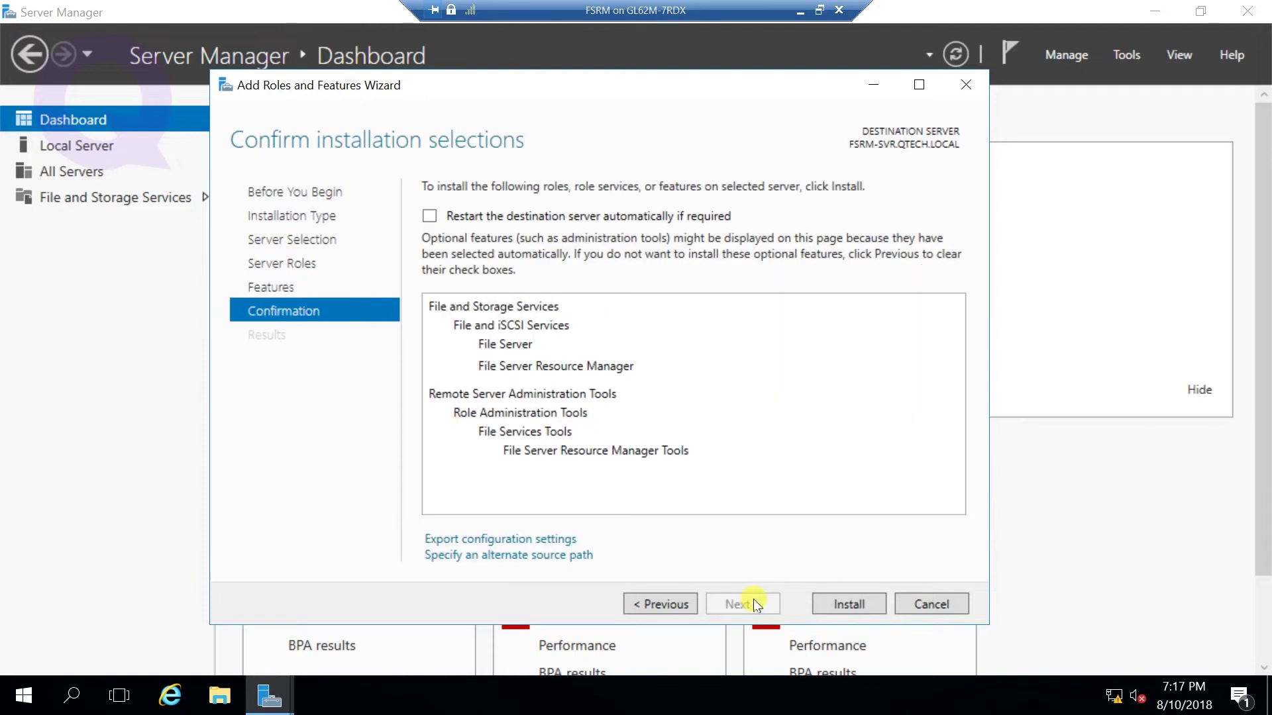
pyautogui.click(849, 604)
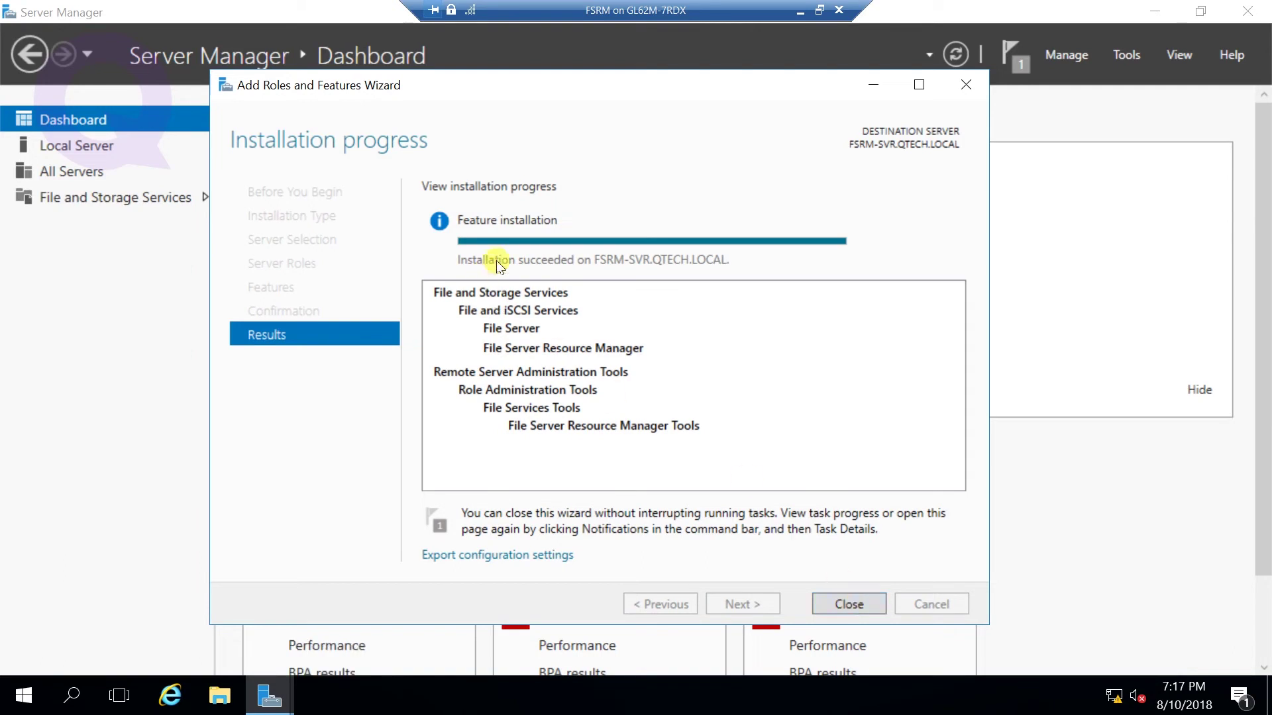
# - Close the finished wizard and launch File Server Resource Manager from Tools
pyautogui.click(848, 606)
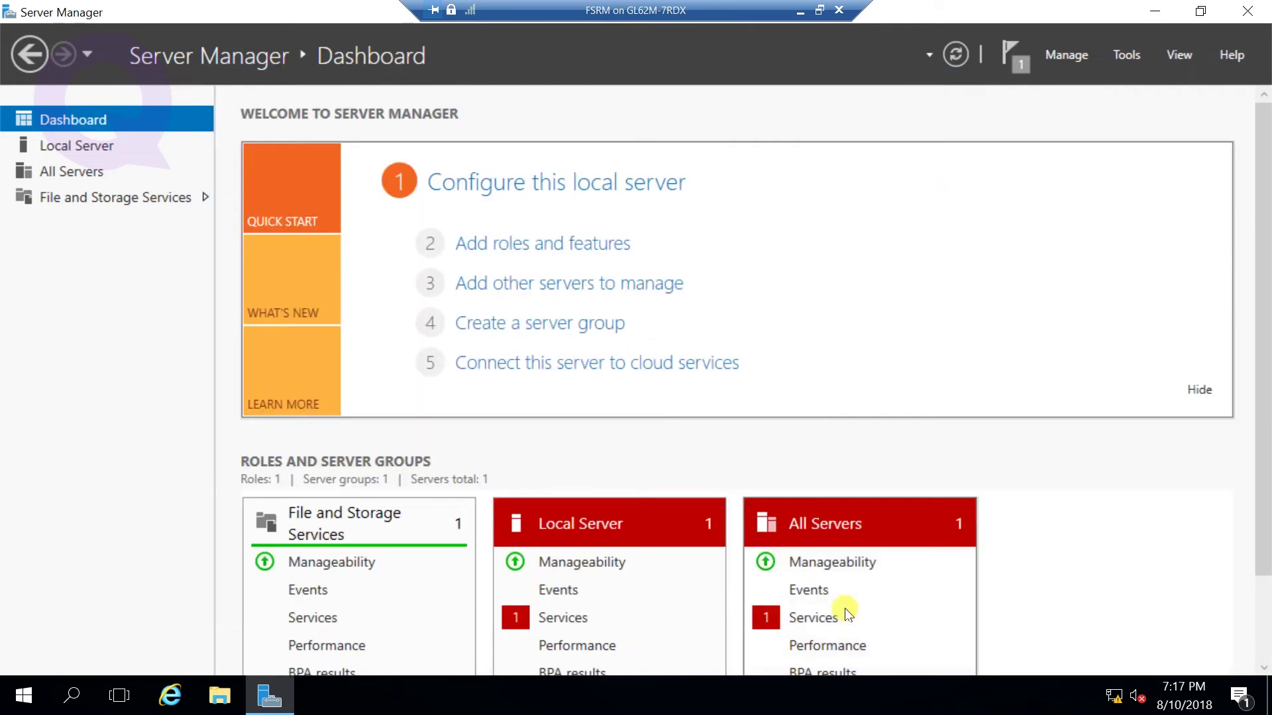
pyautogui.click(1126, 53)
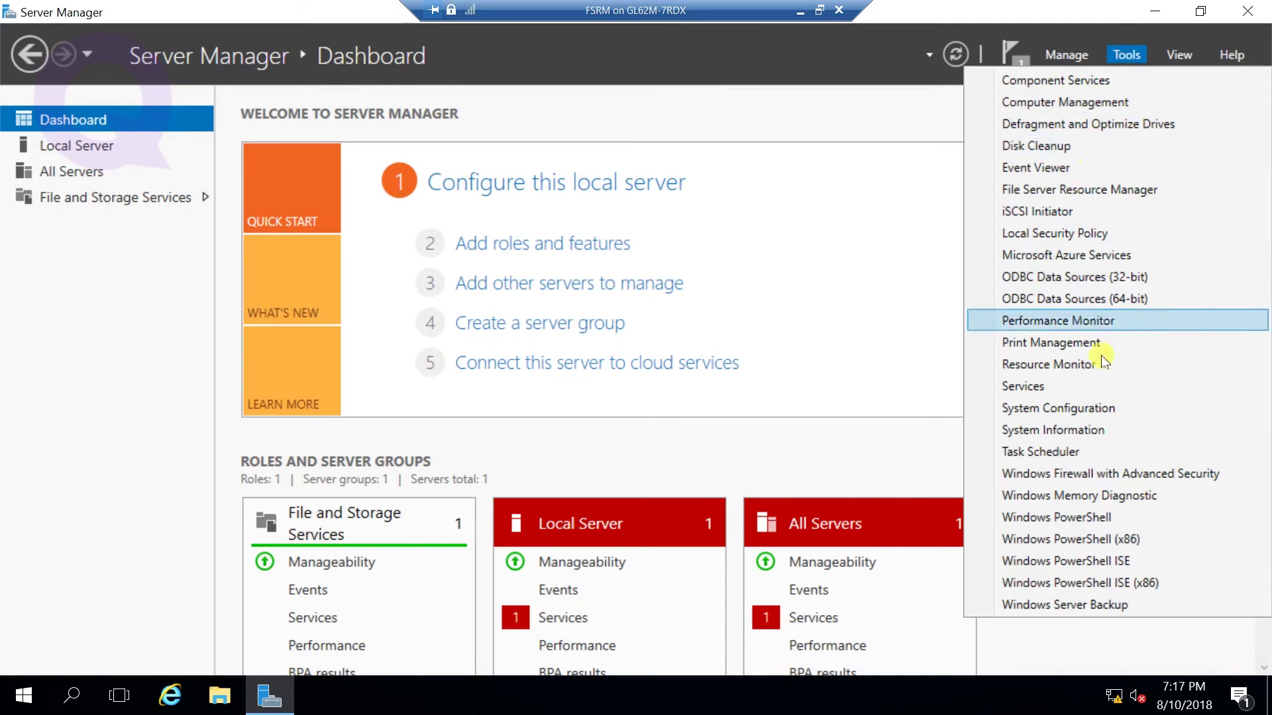
pyautogui.click(1066, 190)
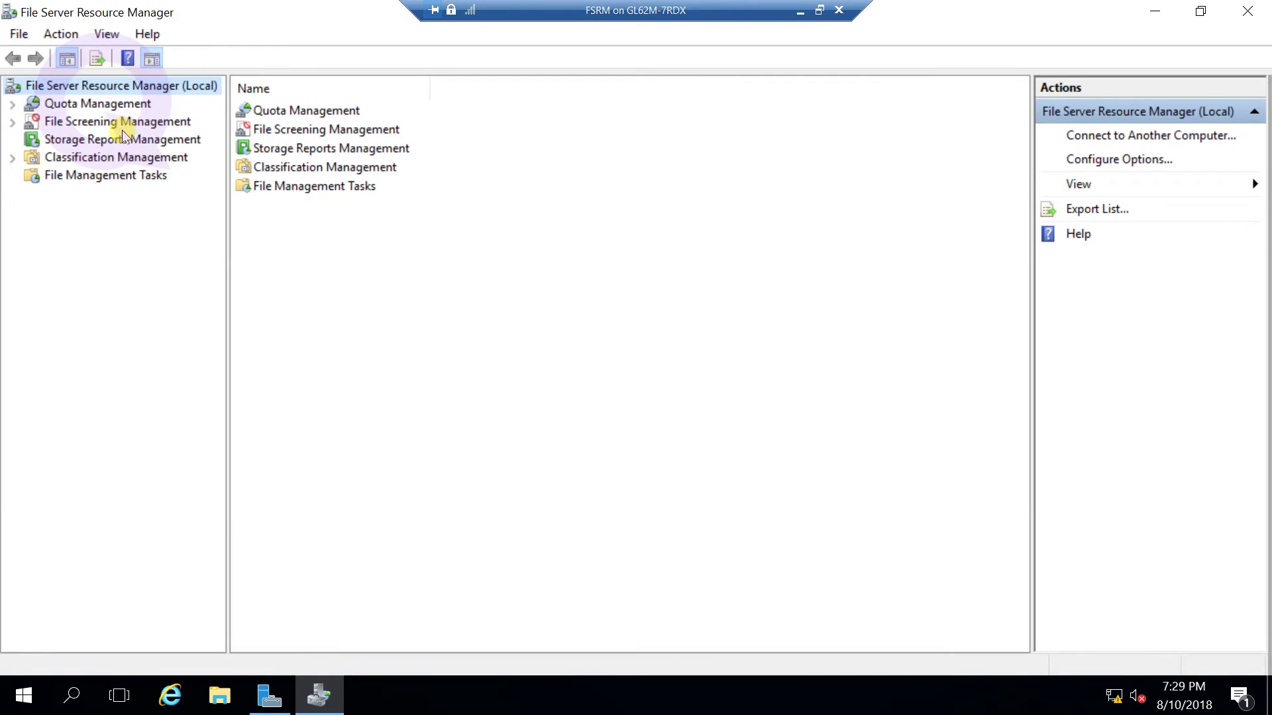
# - Show the empty Quotas list, minimize the console and close Server Manager
pyautogui.doubleClick(58, 105)
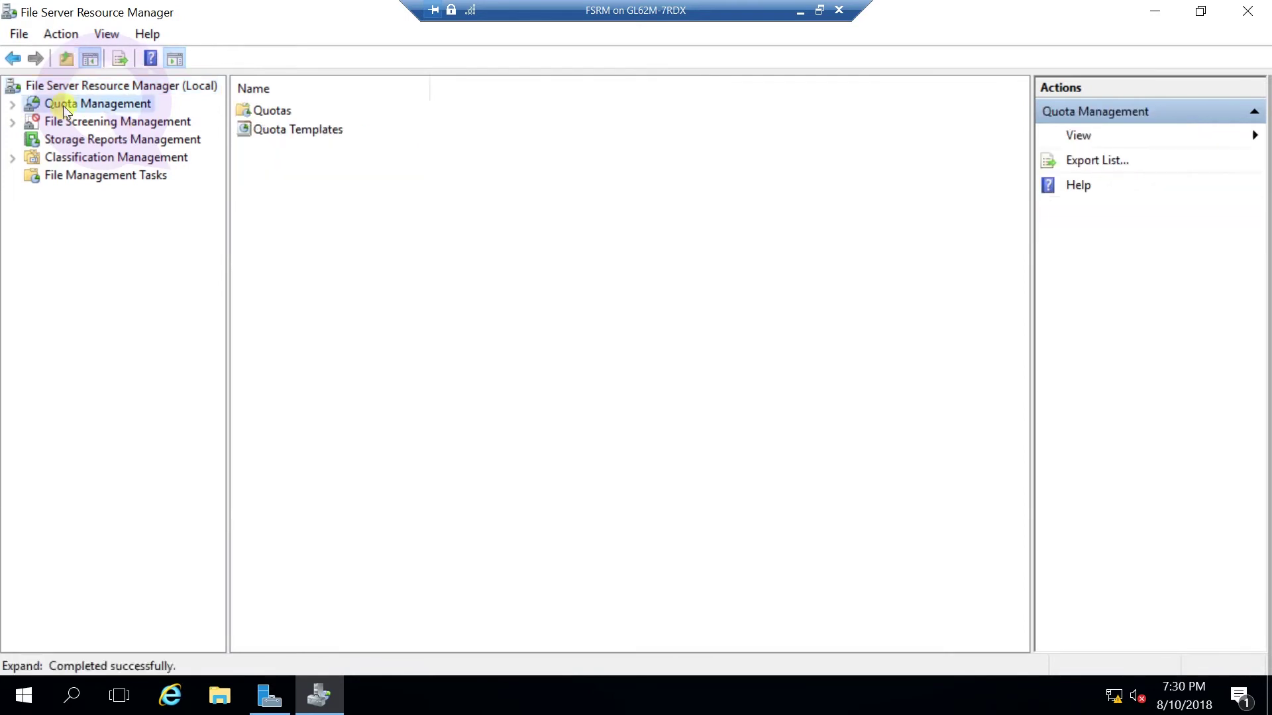
pyautogui.click(80, 122)
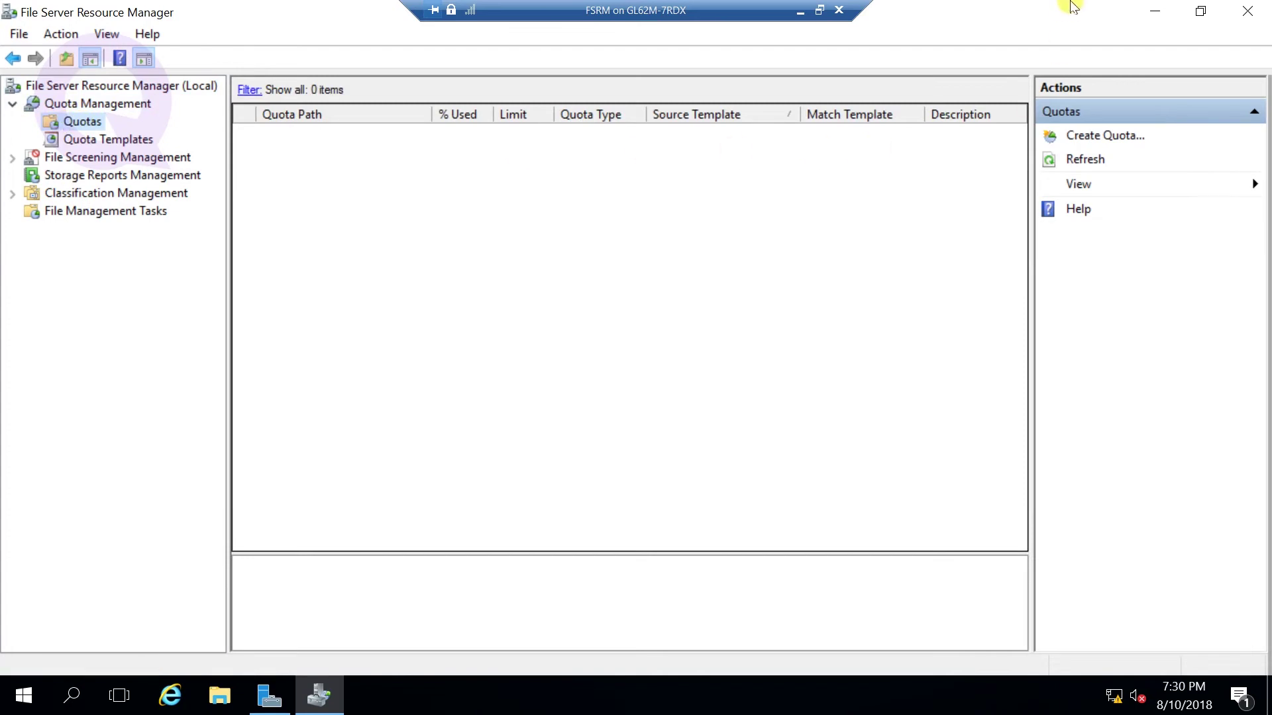
pyautogui.click(1155, 11)
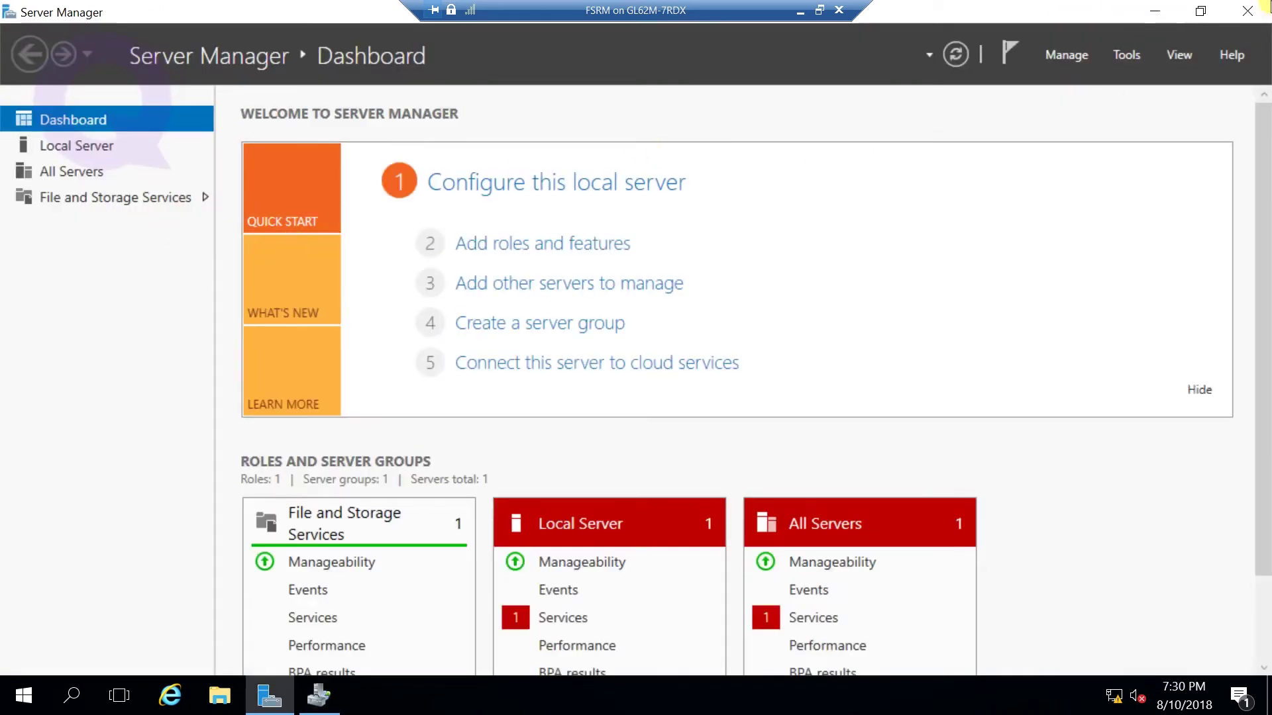
pyautogui.click(1247, 11)
# - Create a new folder named IT on Local Disk (D:)
pyautogui.click(212, 696)
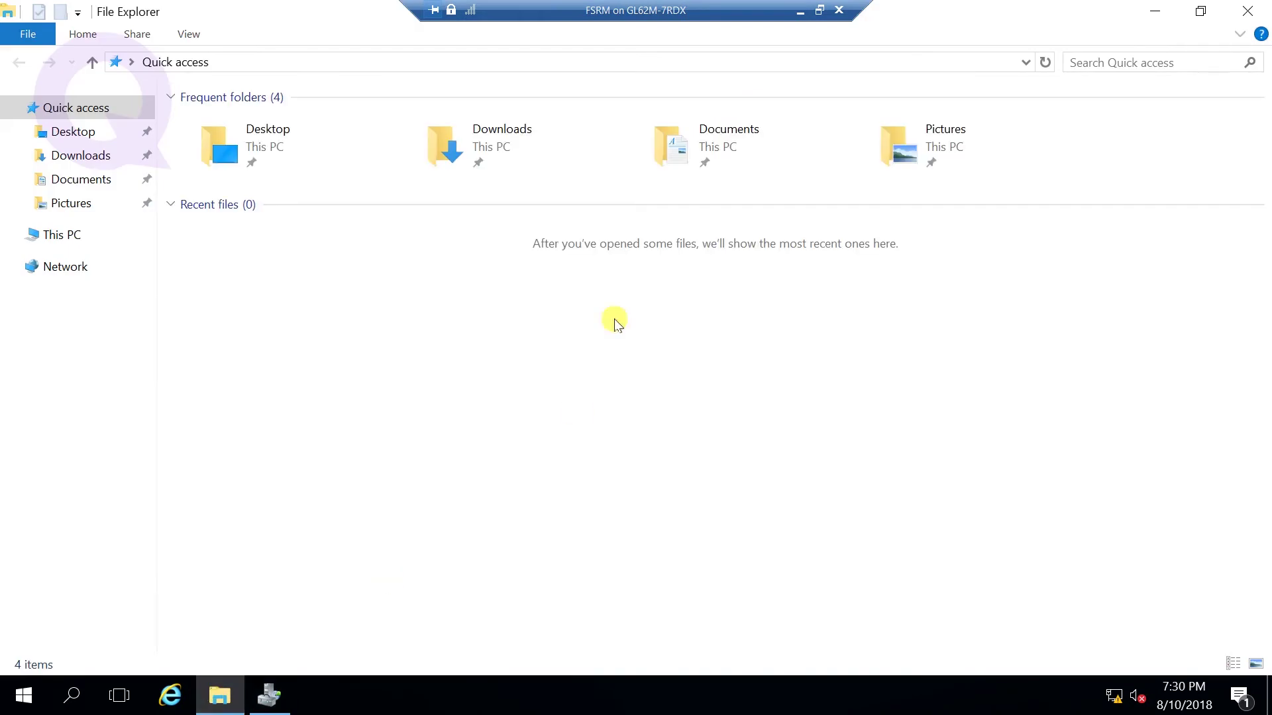
pyautogui.click(69, 242)
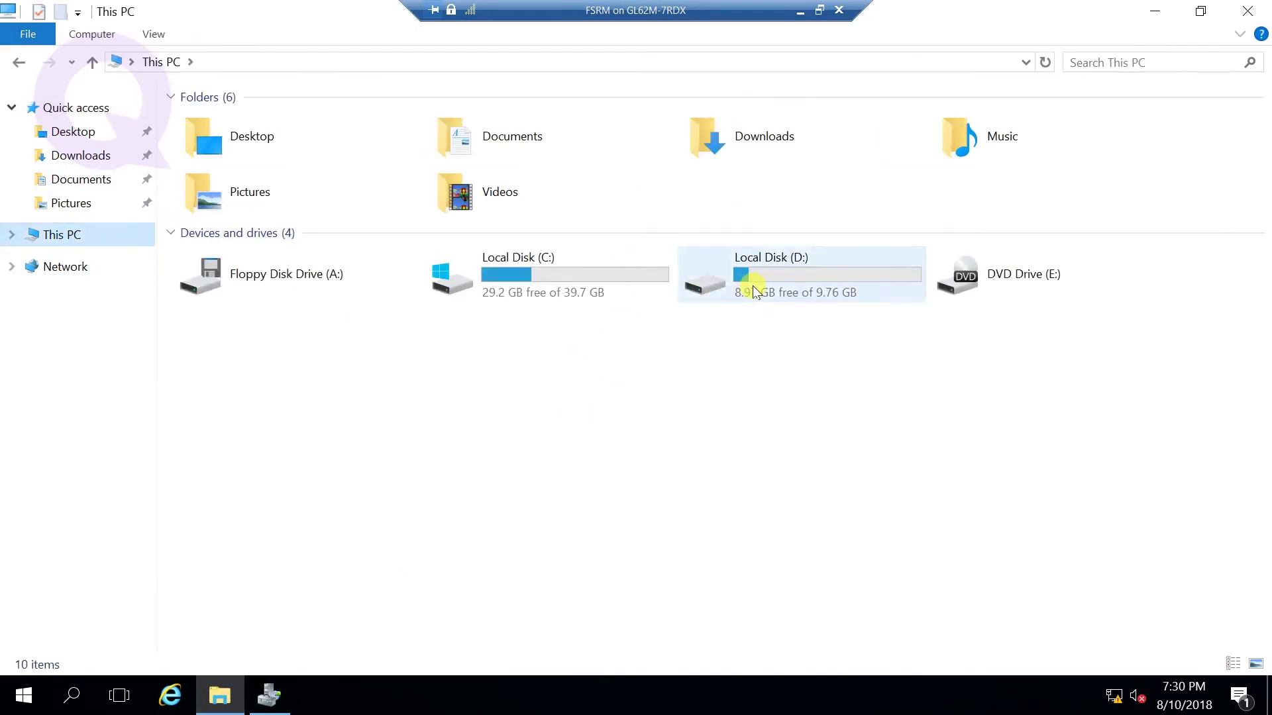
pyautogui.doubleClick(732, 289)
pyautogui.rightClick(424, 262)
pyautogui.moveTo(596, 481)
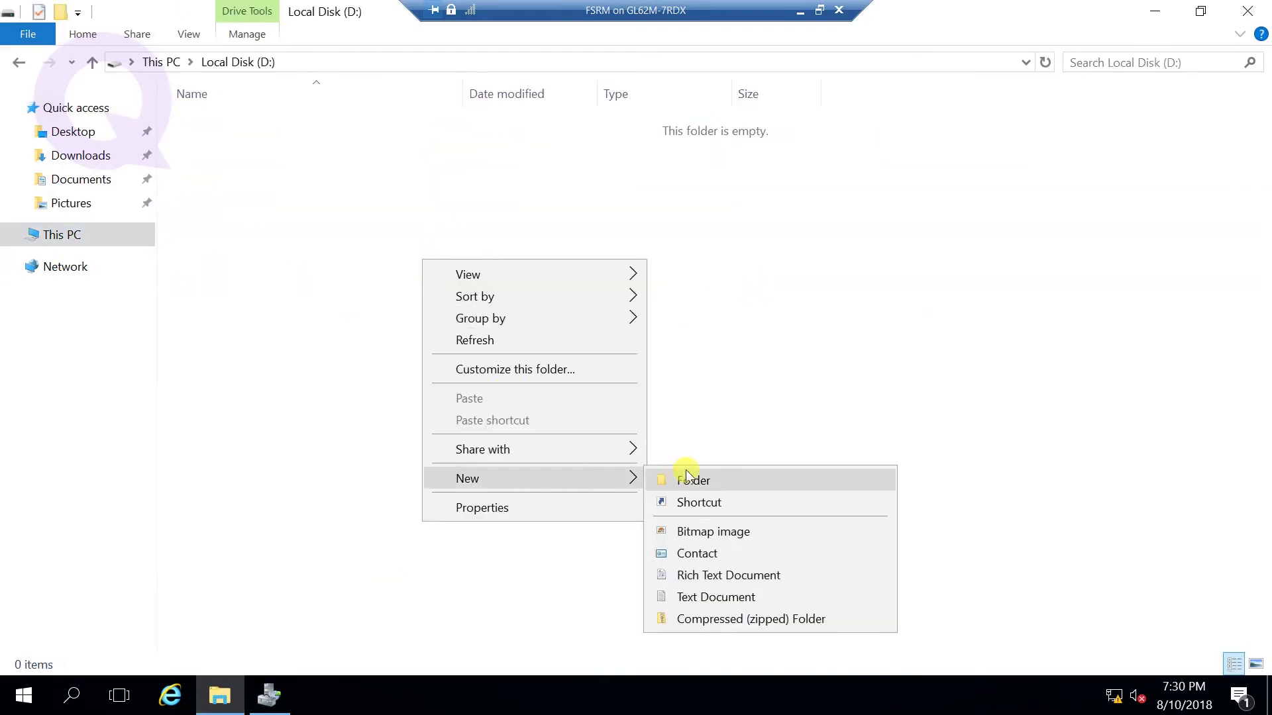
pyautogui.click(682, 478)
pyautogui.write('IT')
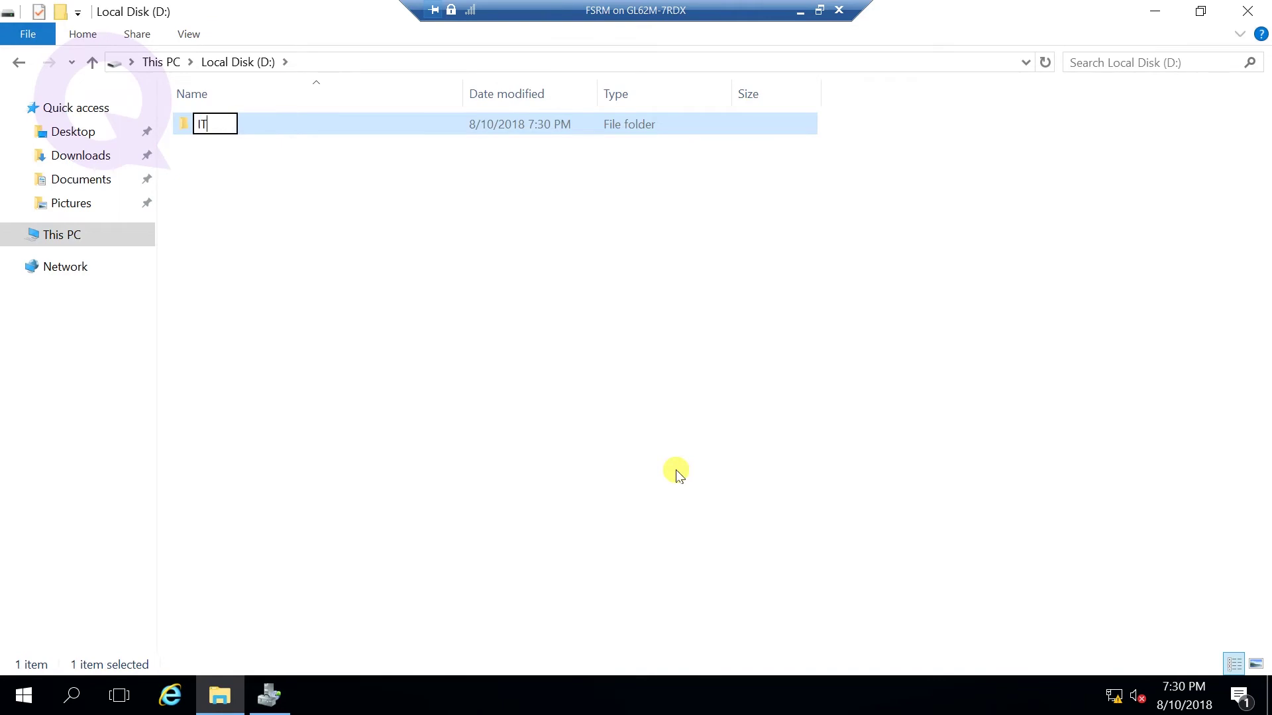
pyautogui.click(323, 174)
# - Open the Properties of the IT folder
pyautogui.click(210, 129)
pyautogui.rightClick(210, 130)
pyautogui.click(206, 126)
pyautogui.rightClick(207, 126)
pyautogui.click(242, 477)
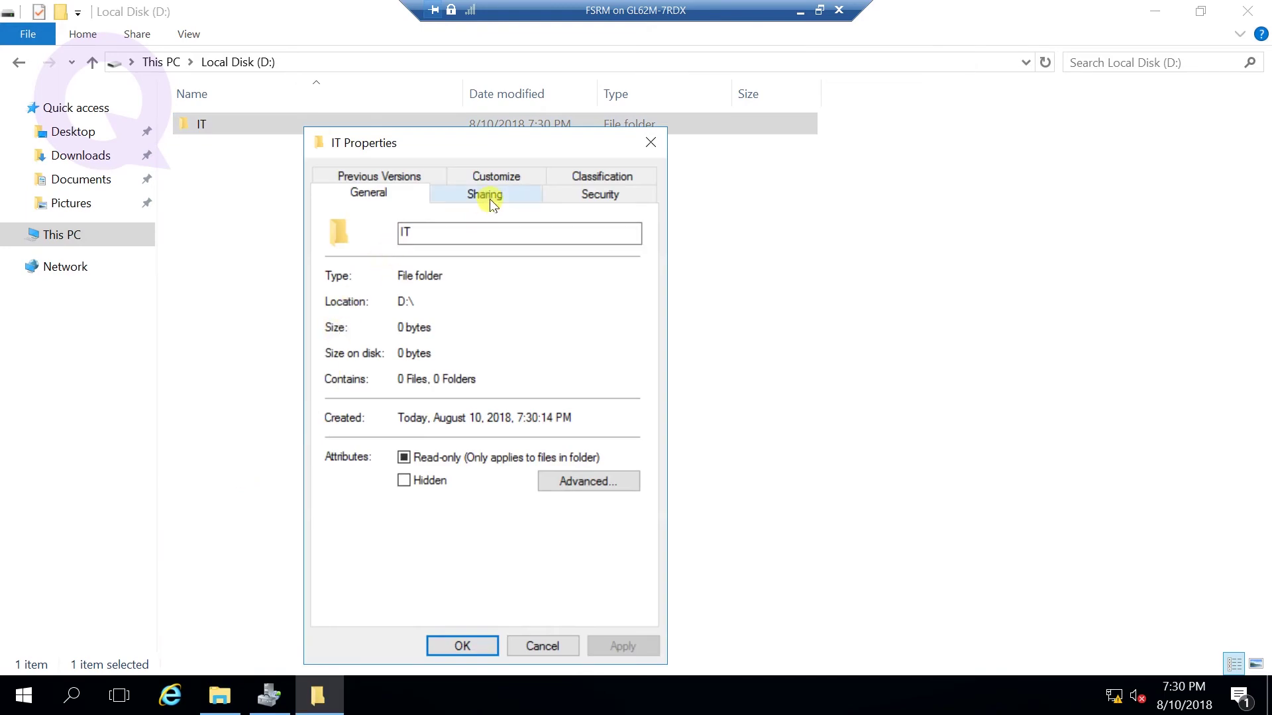
# - Share the IT folder via Advanced Sharing and remove Everyone from its permissions
pyautogui.click(491, 199)
pyautogui.click(391, 434)
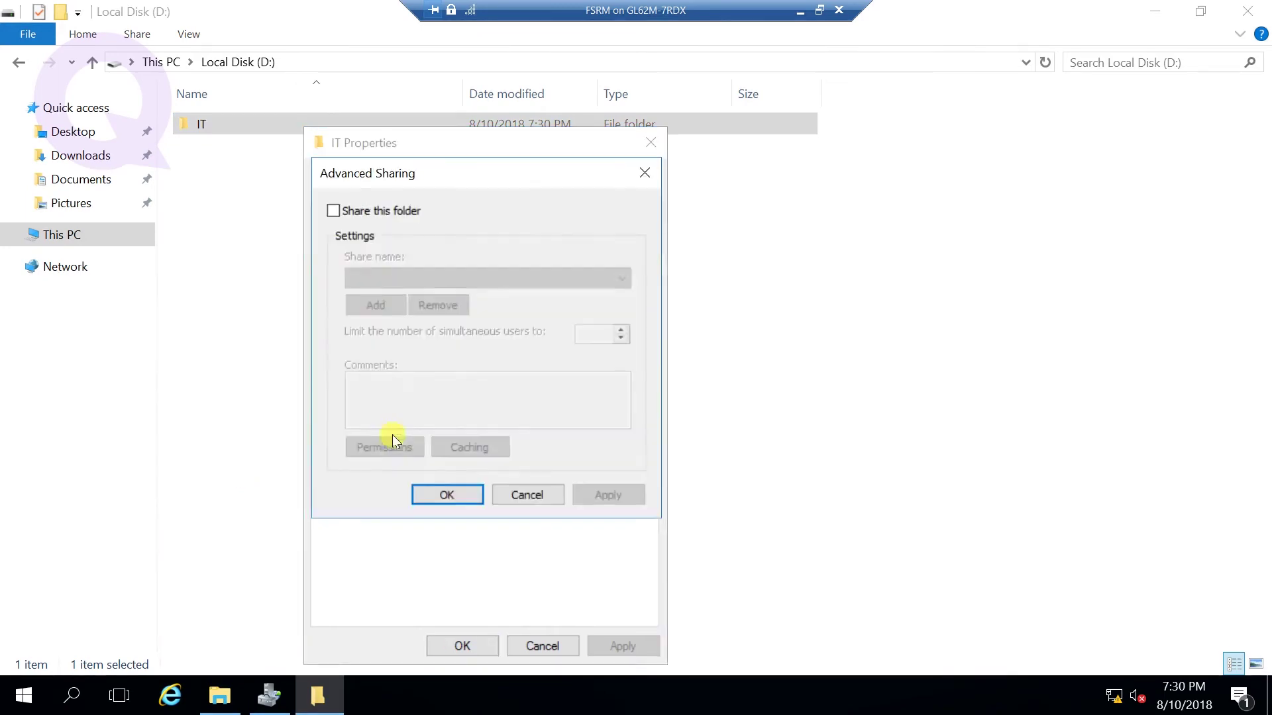
pyautogui.click(373, 215)
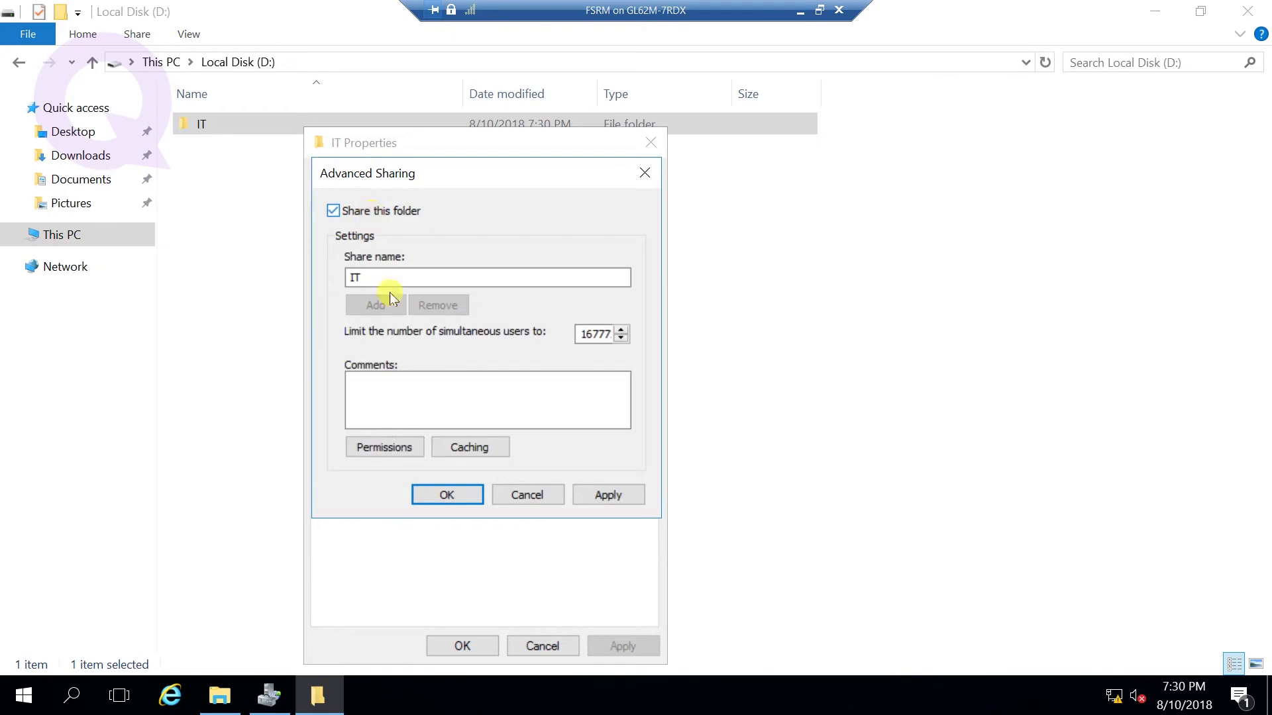
pyautogui.click(389, 447)
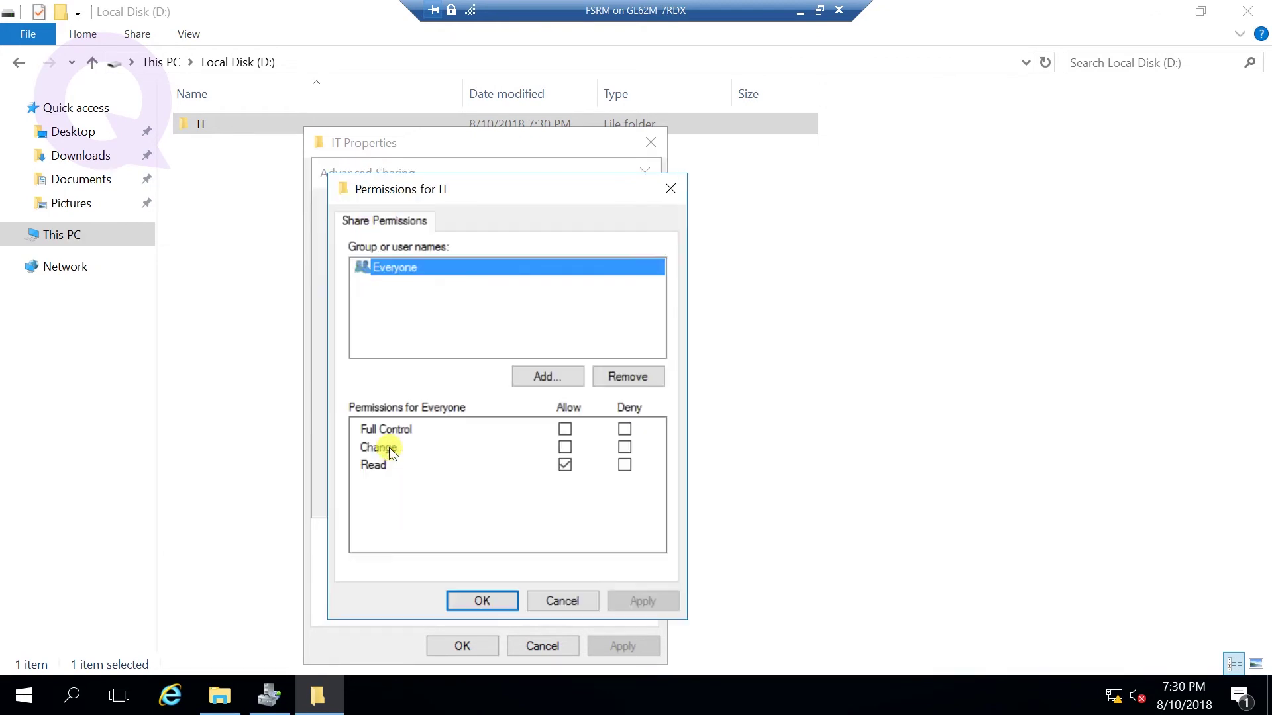
pyautogui.click(628, 376)
# - Grant a domain user Full Control of the IT share and confirm all dialogs
pyautogui.click(544, 377)
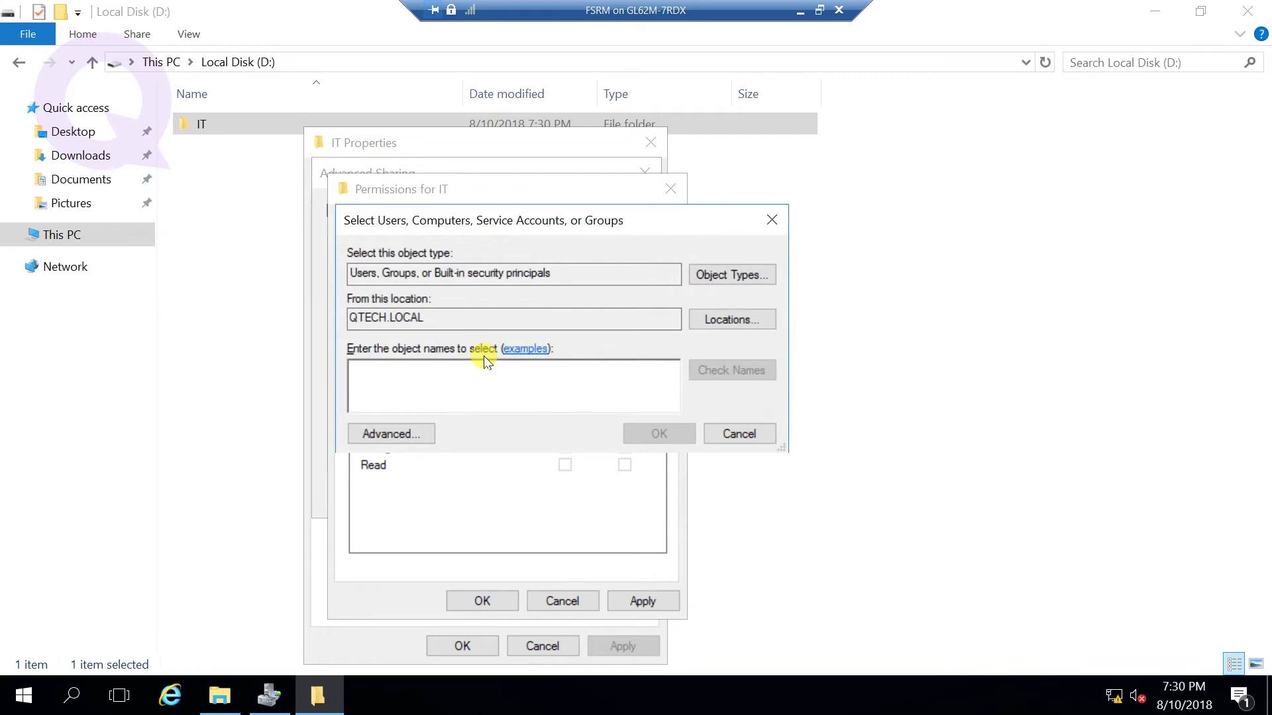
pyautogui.write('Kavindu')
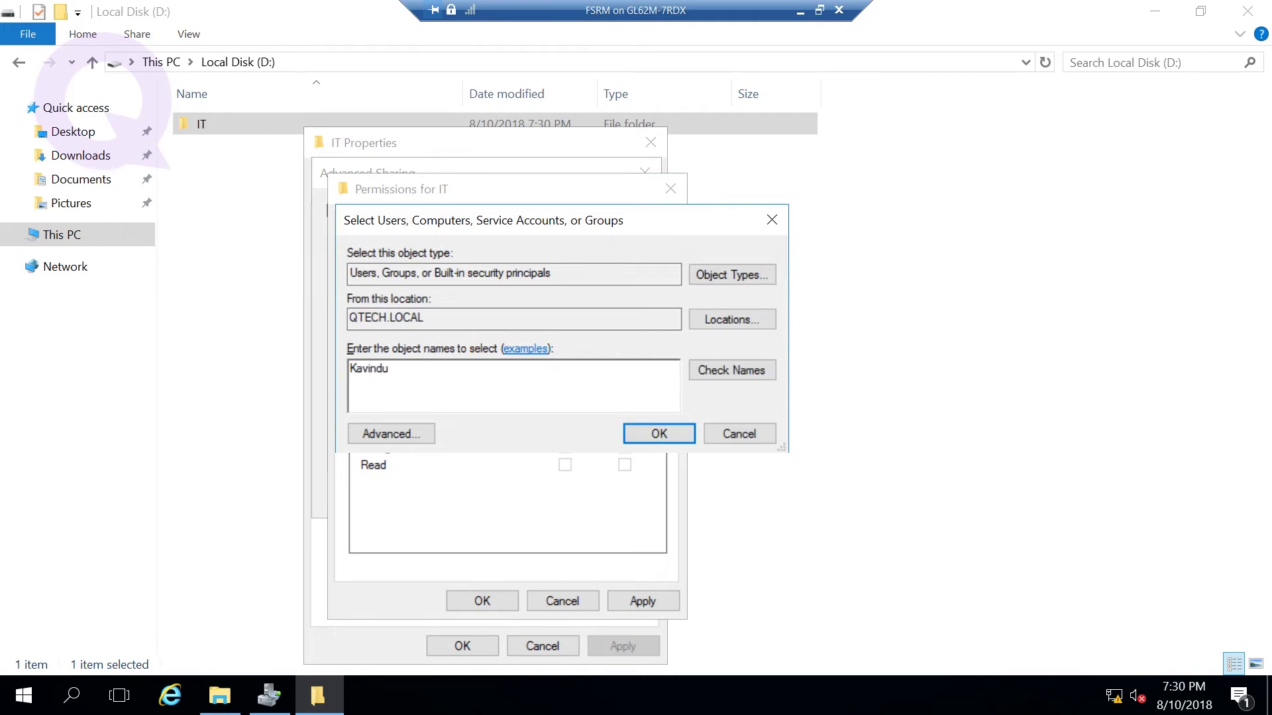
pyautogui.click(732, 370)
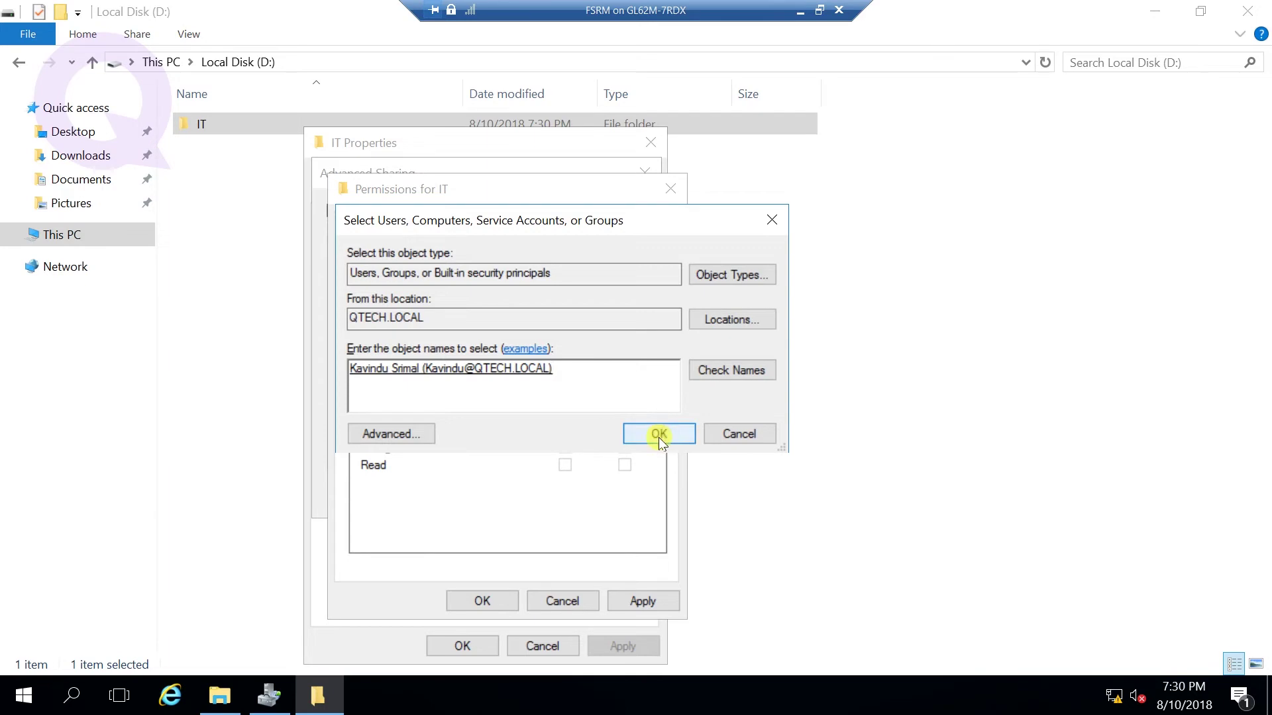
pyautogui.click(659, 435)
pyautogui.click(564, 429)
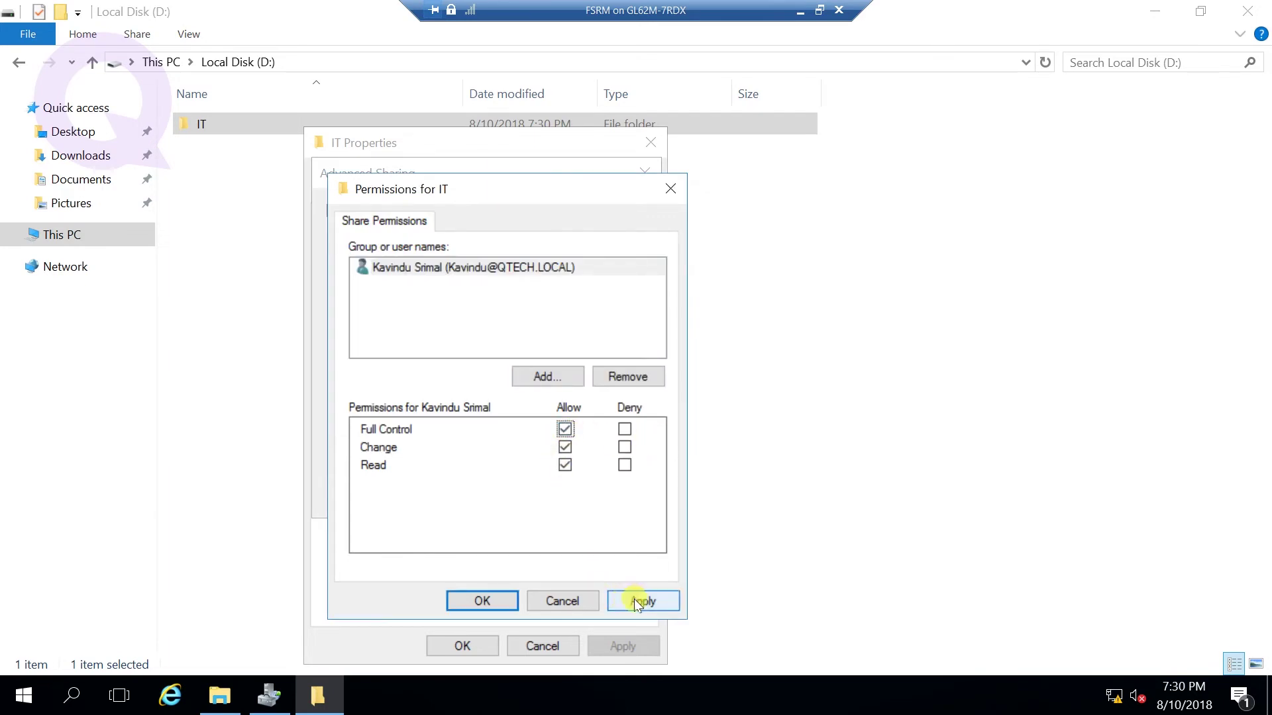
pyautogui.click(634, 599)
pyautogui.click(483, 601)
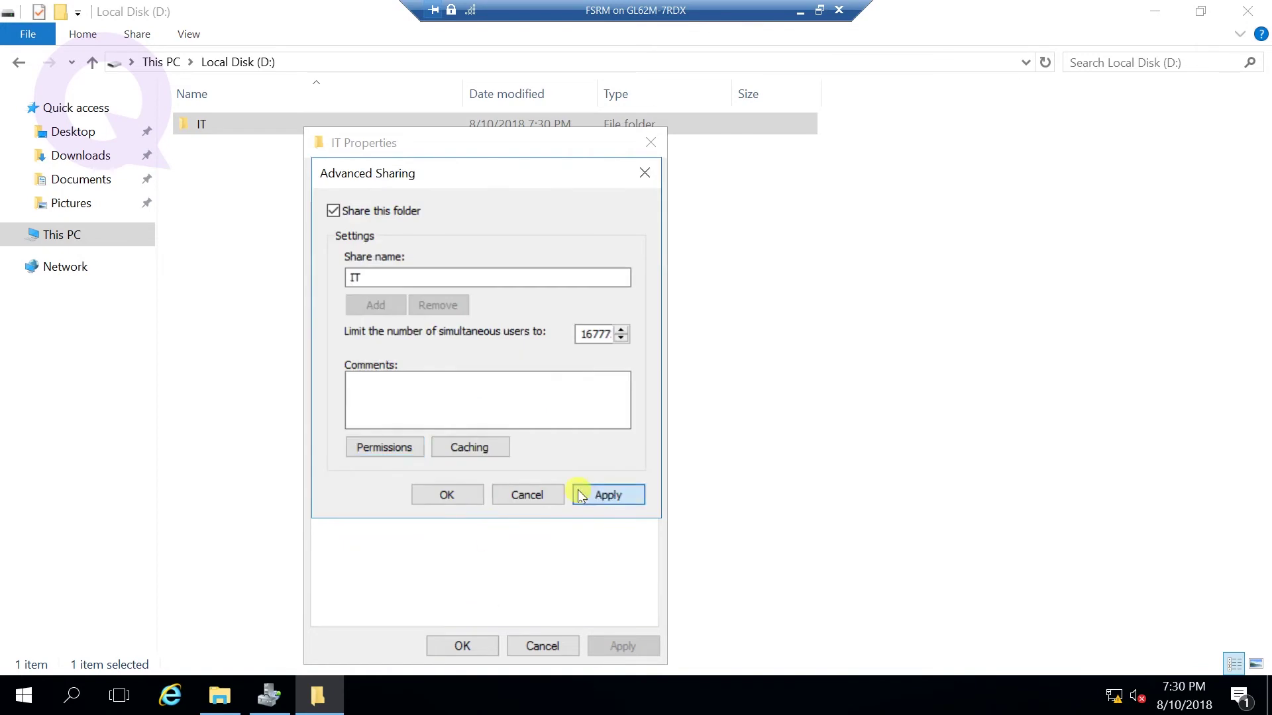
pyautogui.click(446, 495)
pyautogui.click(461, 648)
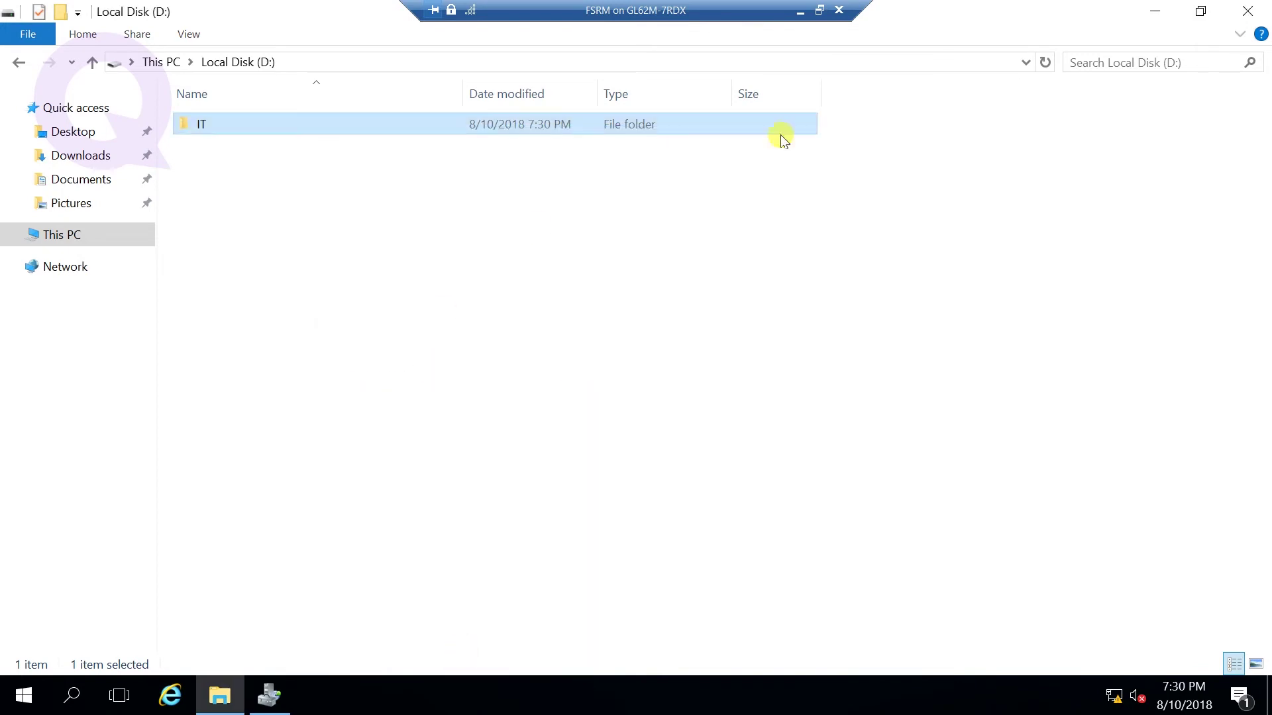
# - Close Explorer and the old console, then relaunch File Server Resource Manager from Administrative Tools
pyautogui.click(1243, 15)
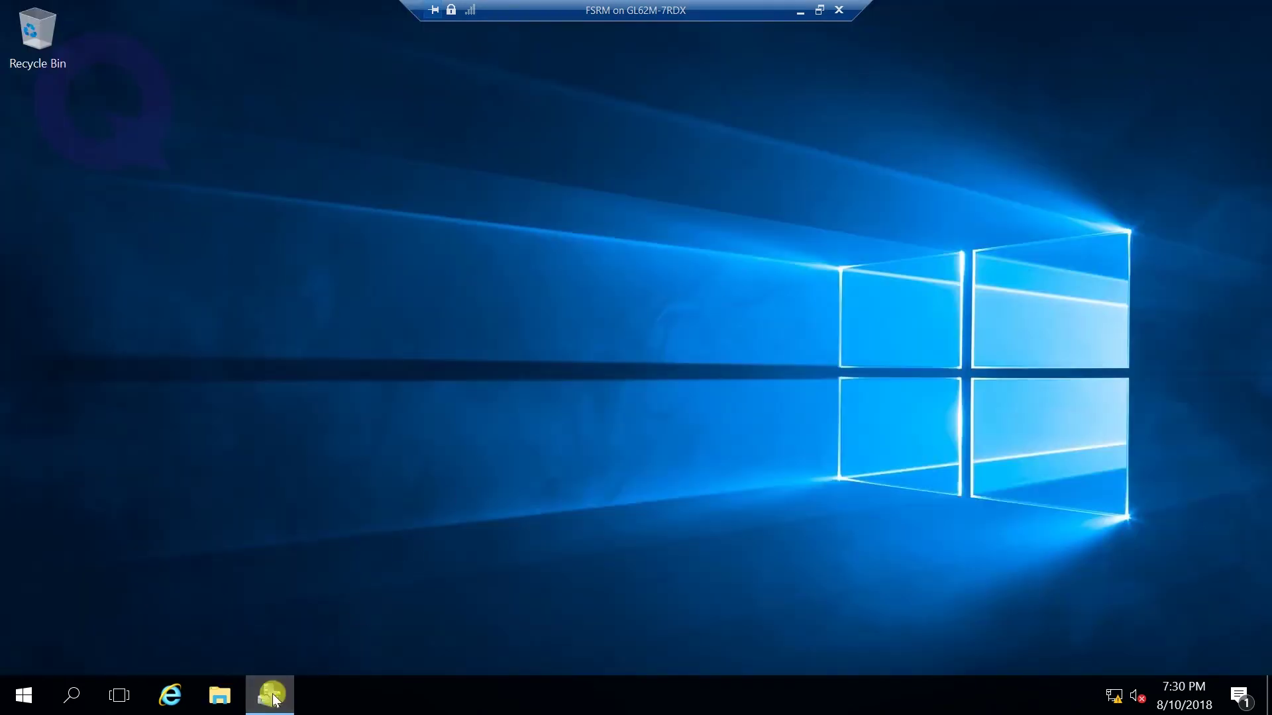
pyautogui.click(271, 696)
pyautogui.click(1253, 11)
pyautogui.click(5, 707)
pyautogui.click(374, 293)
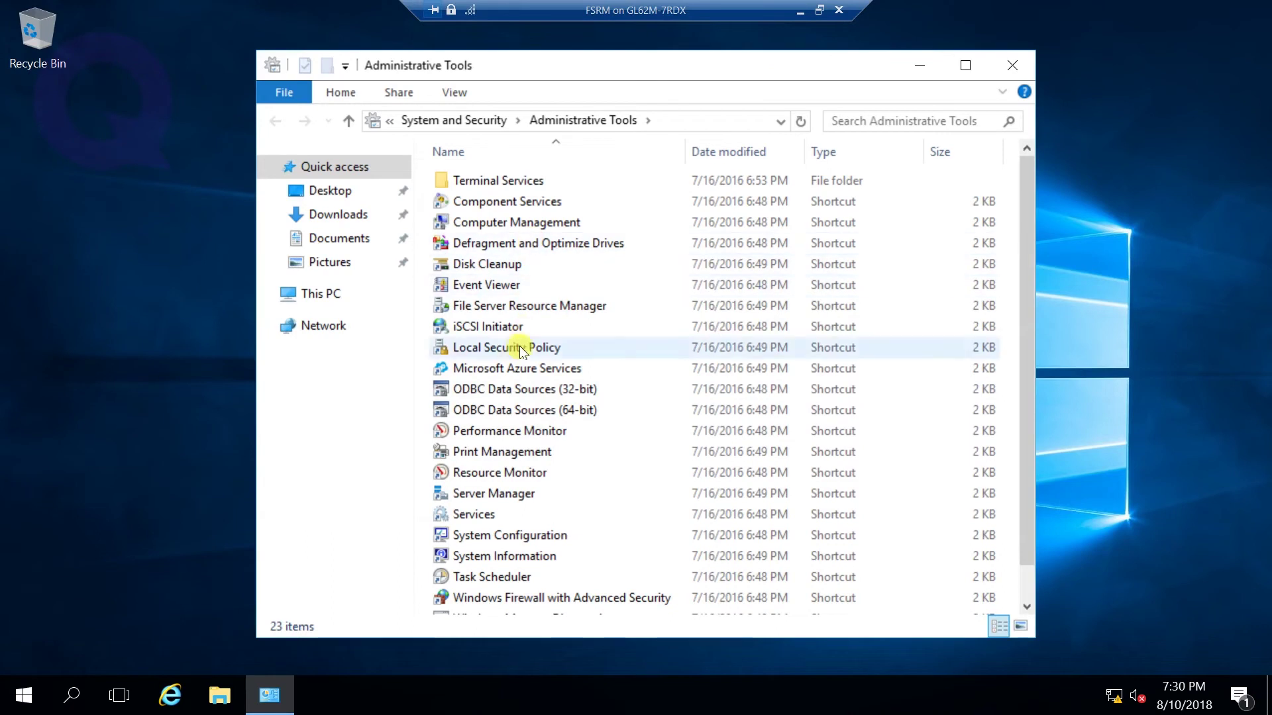
pyautogui.doubleClick(524, 305)
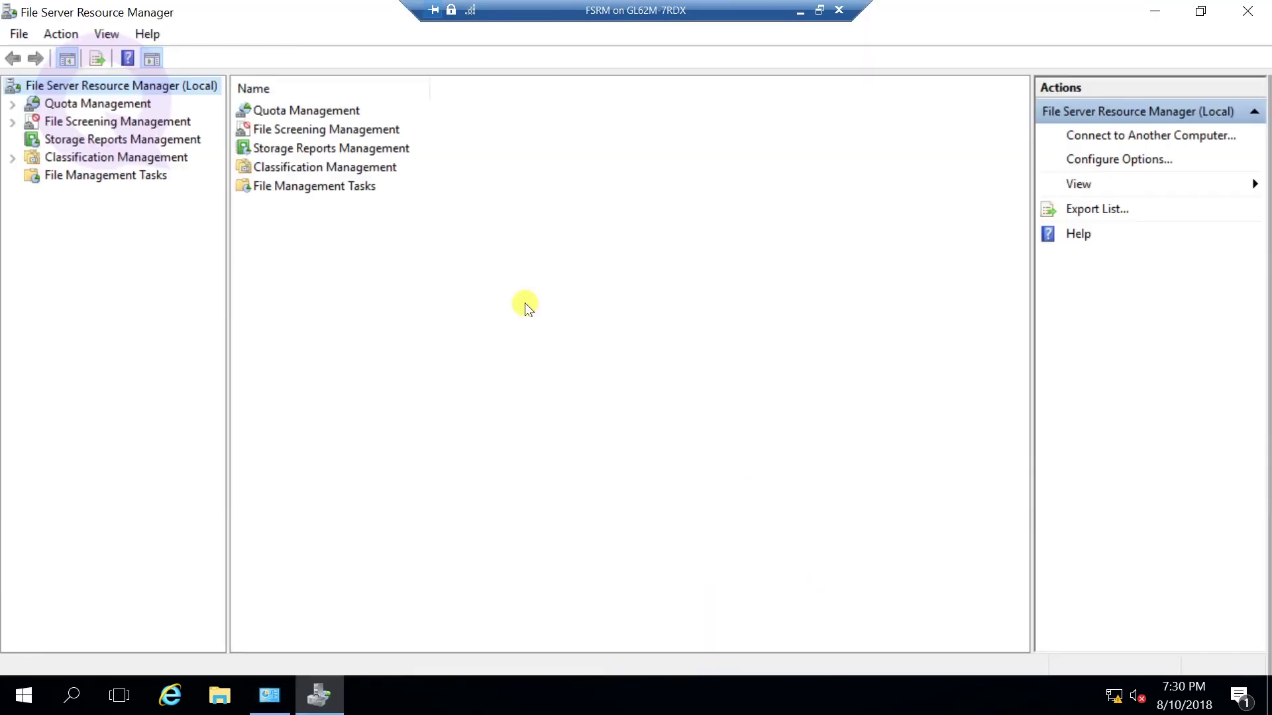
# - Start a new quota from the Quotas node under Quota Management
pyautogui.click(13, 106)
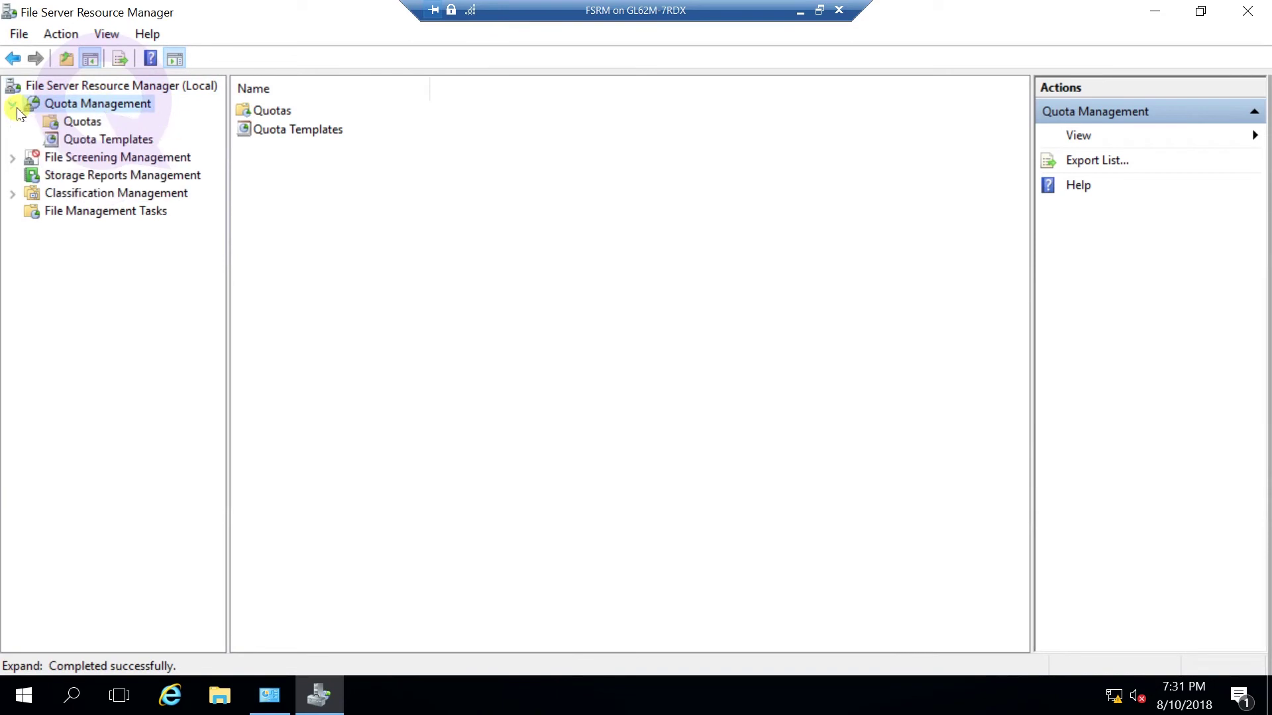
pyautogui.click(82, 122)
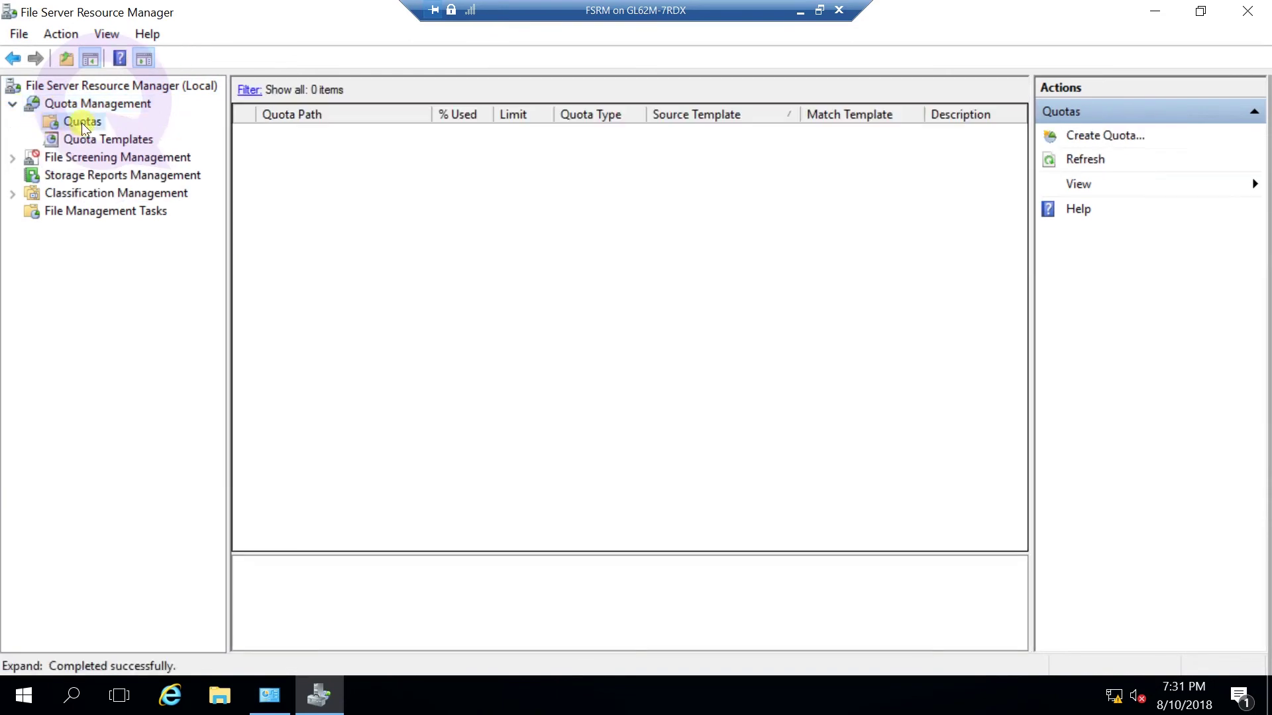
pyautogui.rightClick(81, 122)
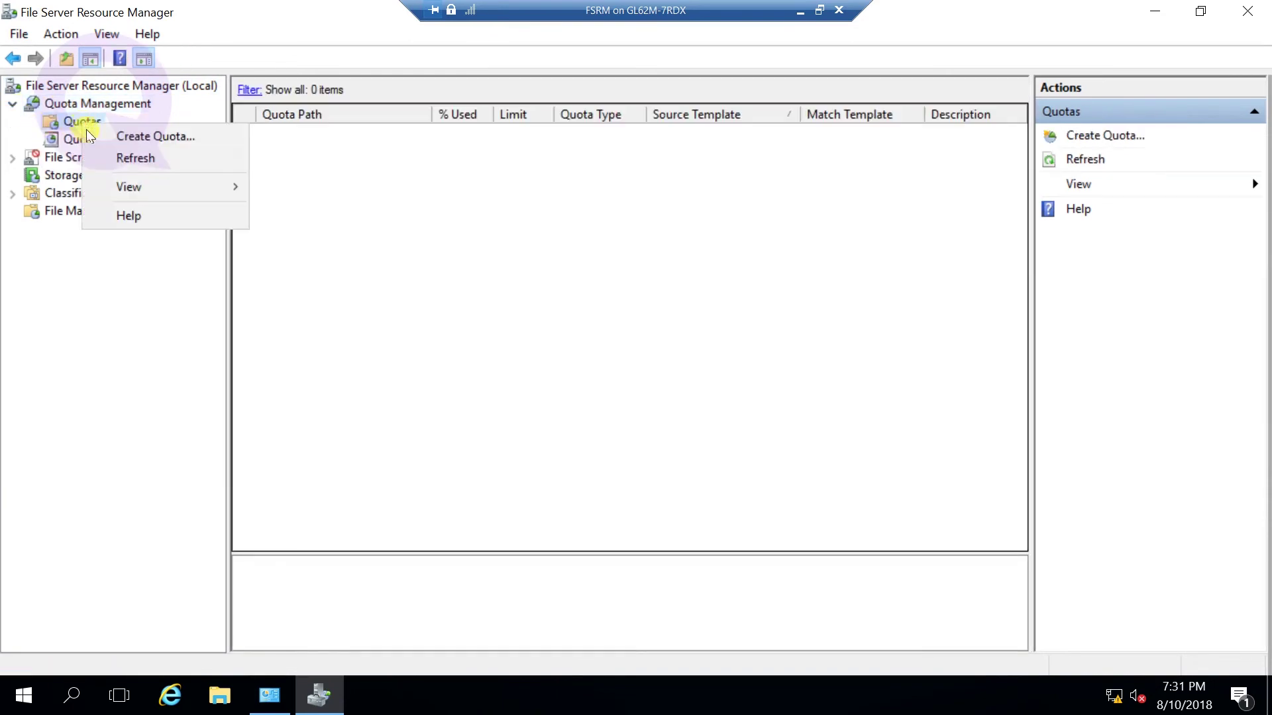
pyautogui.click(122, 138)
pyautogui.moveTo(528, 112); pyautogui.dragTo(512, 103)
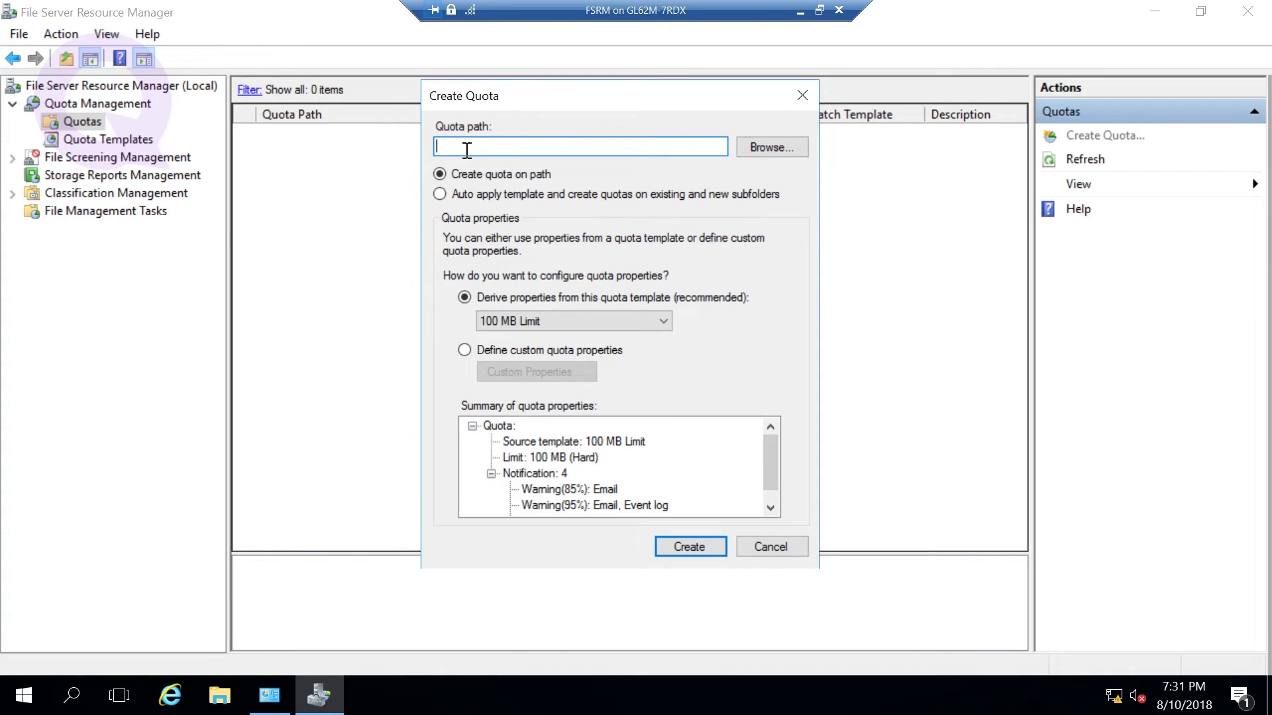
# - Set the quota path to D:\IT
pyautogui.click(765, 147)
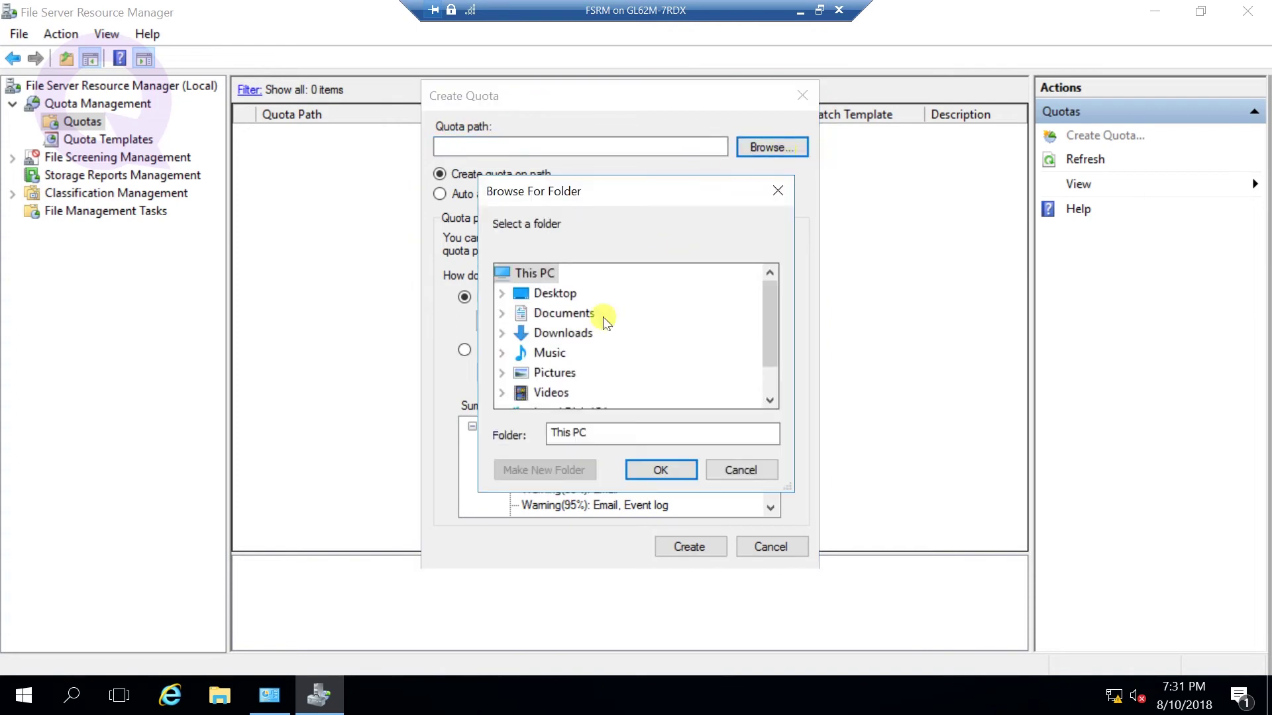
pyautogui.scroll(-1, 523, 371)
pyautogui.click(503, 400)
pyautogui.click(555, 395)
pyautogui.click(659, 472)
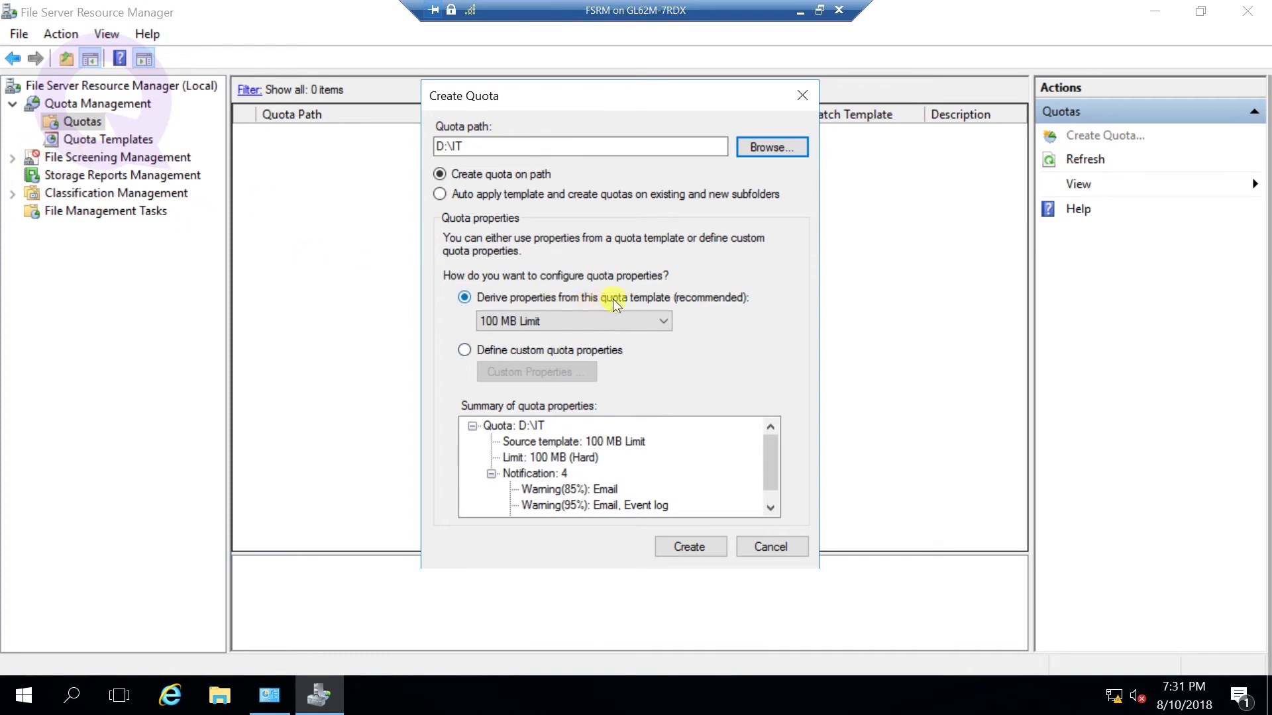
# - Choose to define custom quota properties and open the Custom Properties settings
pyautogui.click(574, 321)
pyautogui.click(574, 321)
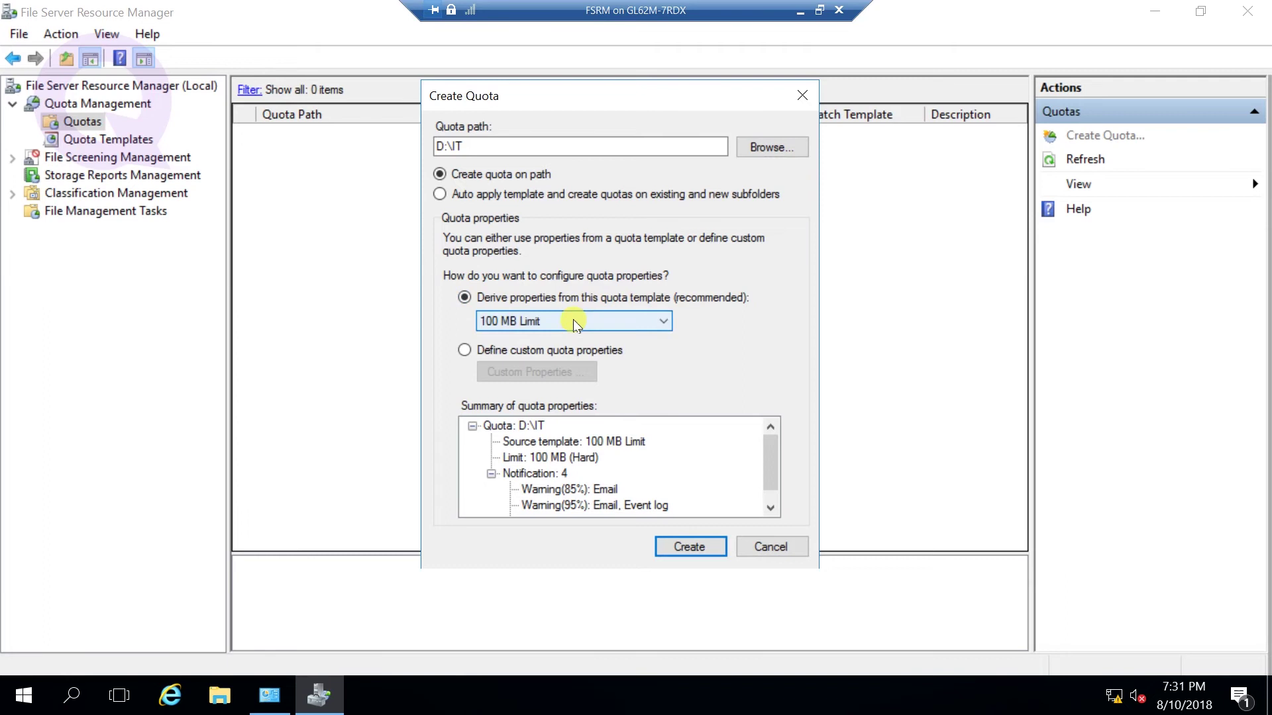
pyautogui.click(540, 356)
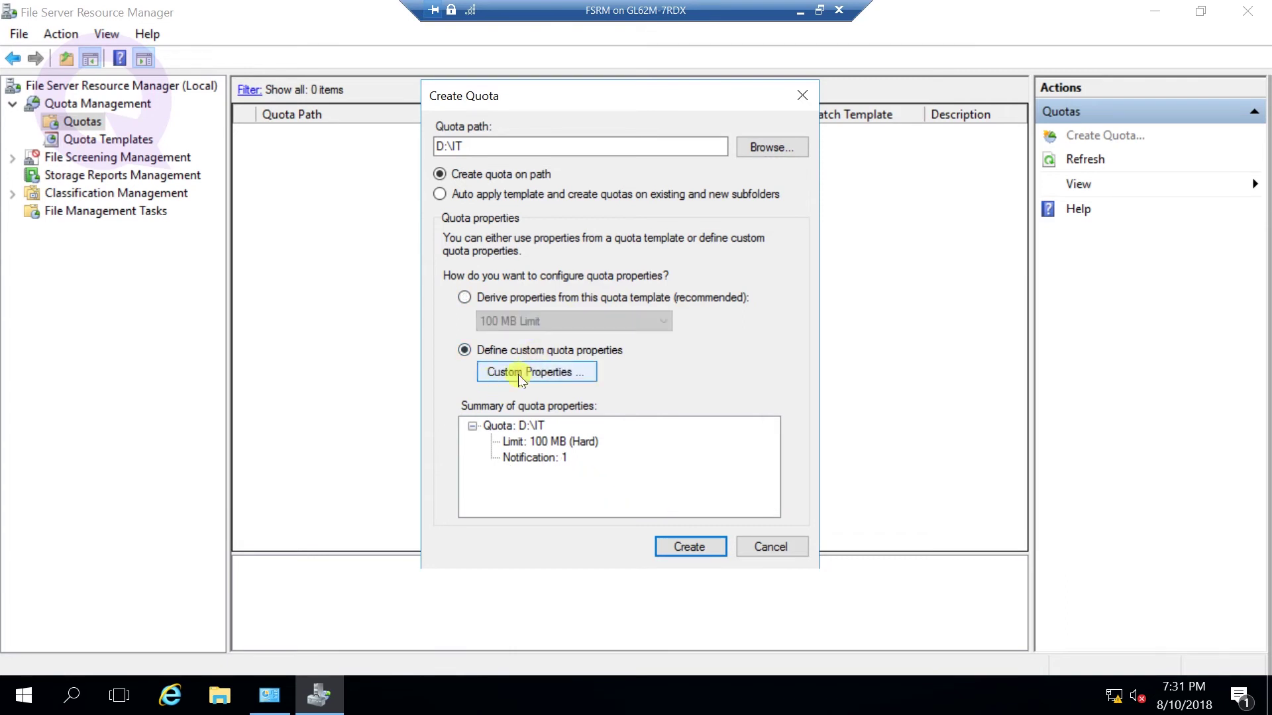
pyautogui.click(527, 371)
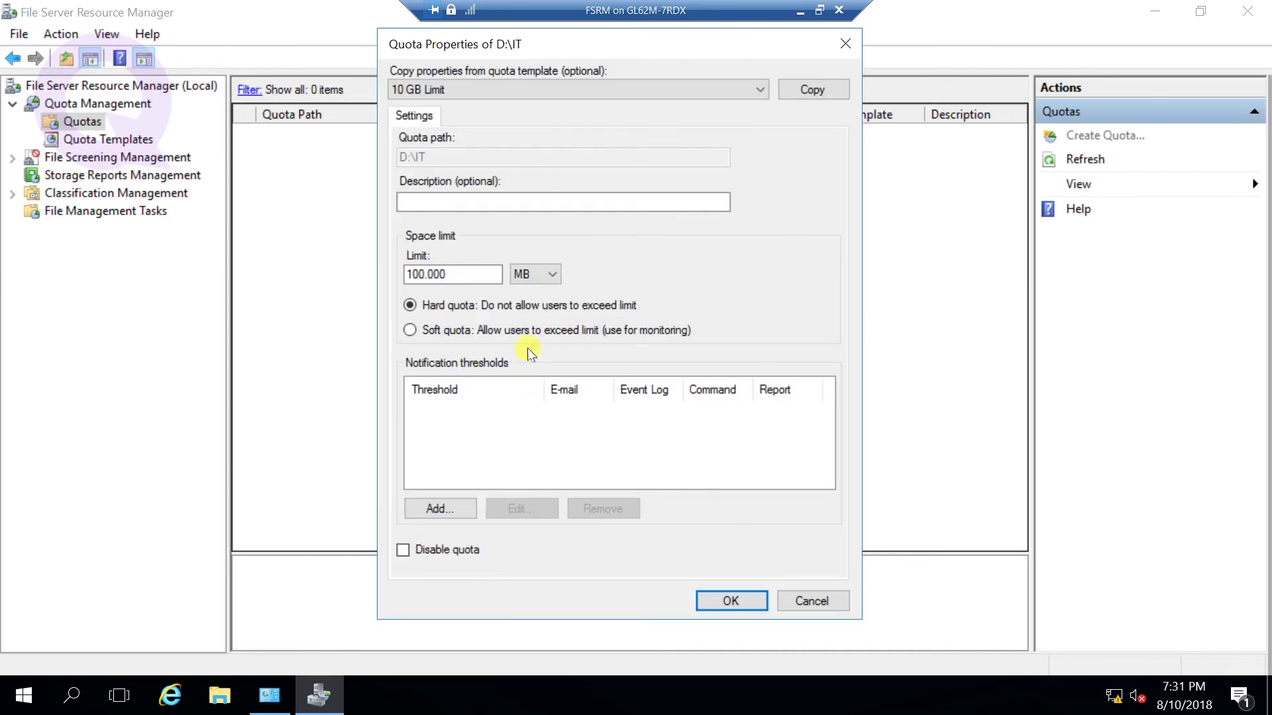
# - Give the D:\IT quota the description IT and a 10 MB hard limit
pyautogui.click(443, 202)
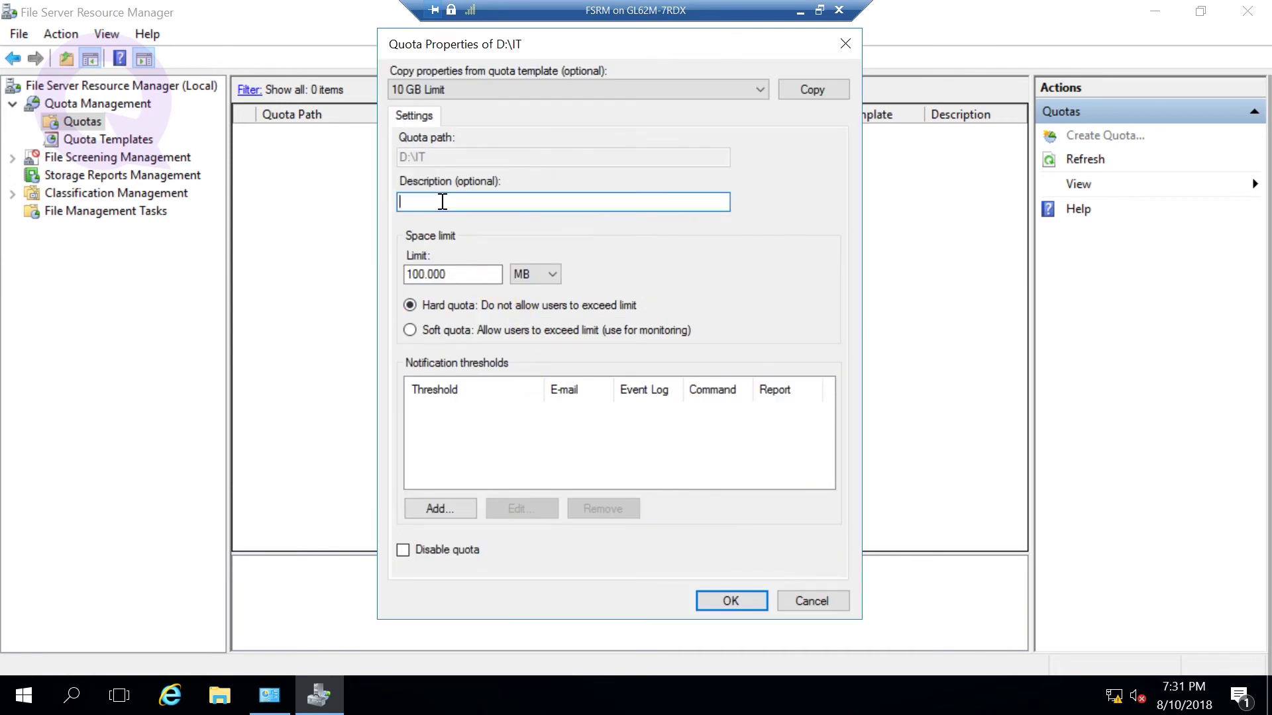
pyautogui.write('IT')
pyautogui.moveTo(454, 274); pyautogui.dragTo(398, 279)
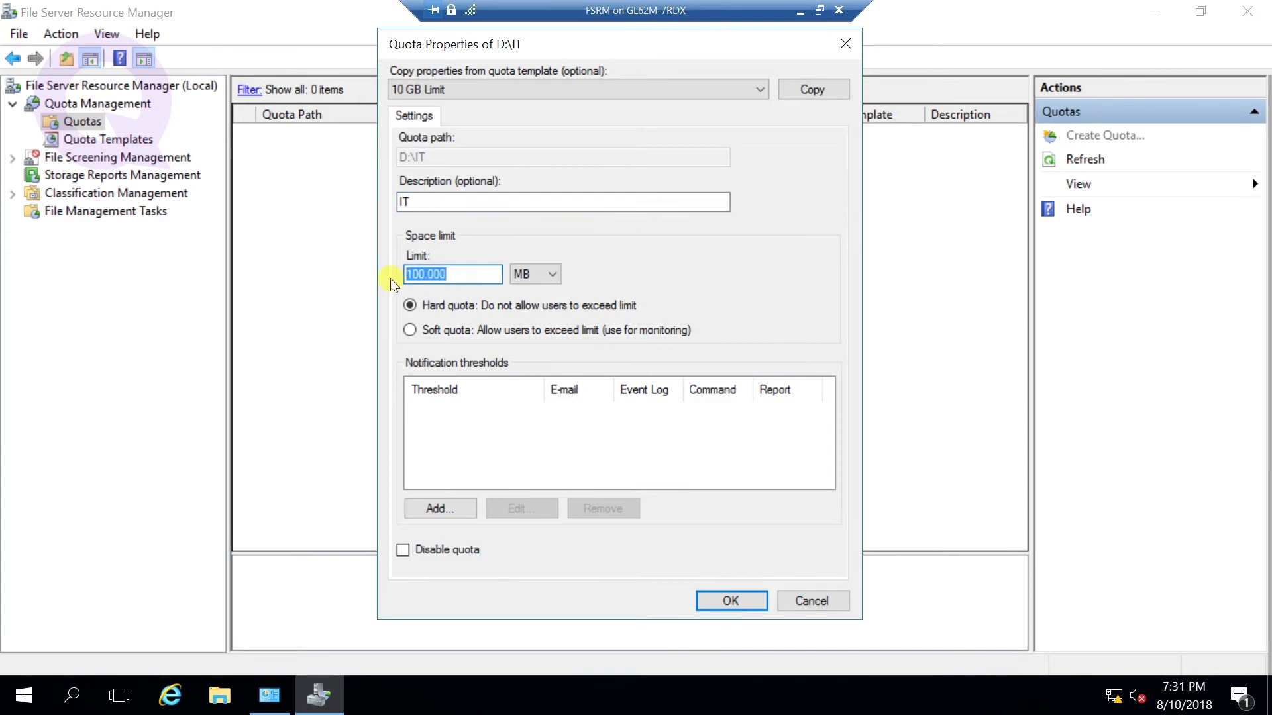
pyautogui.write('10')
pyautogui.click(452, 331)
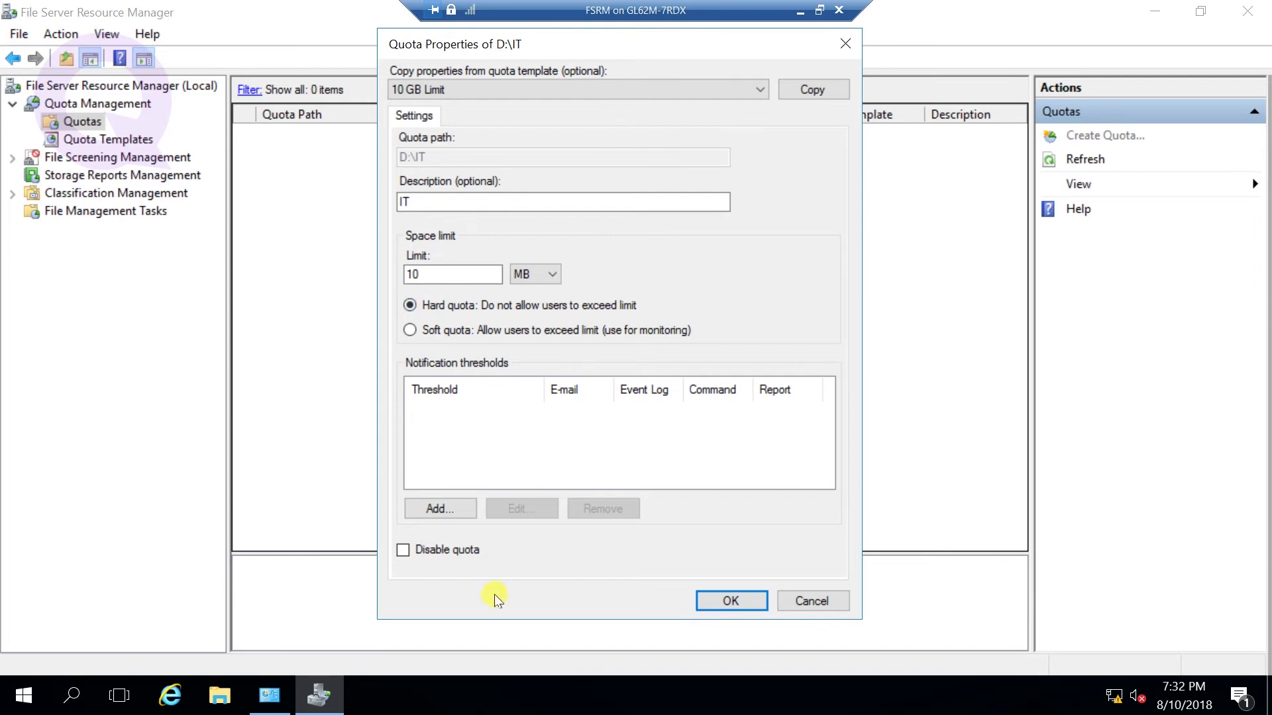
pyautogui.click(723, 603)
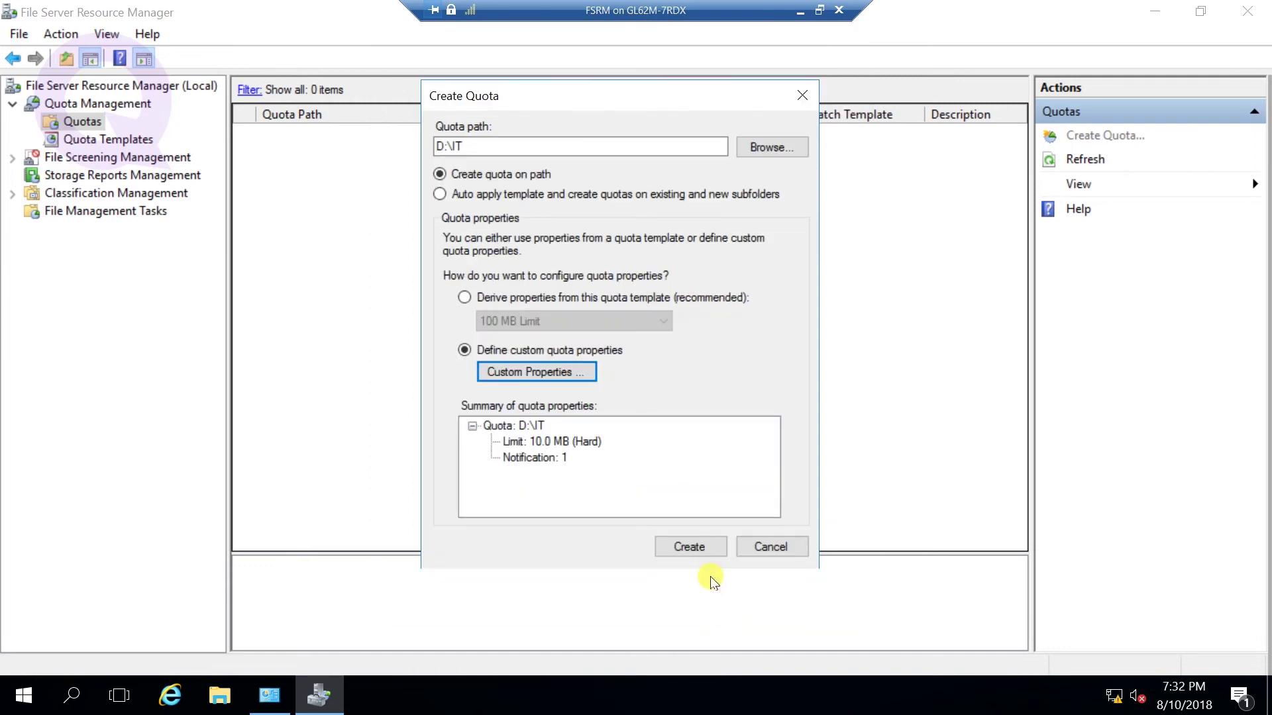
# - Create the D:\IT quota as a custom quota without saving a template, then inspect it
pyautogui.click(686, 545)
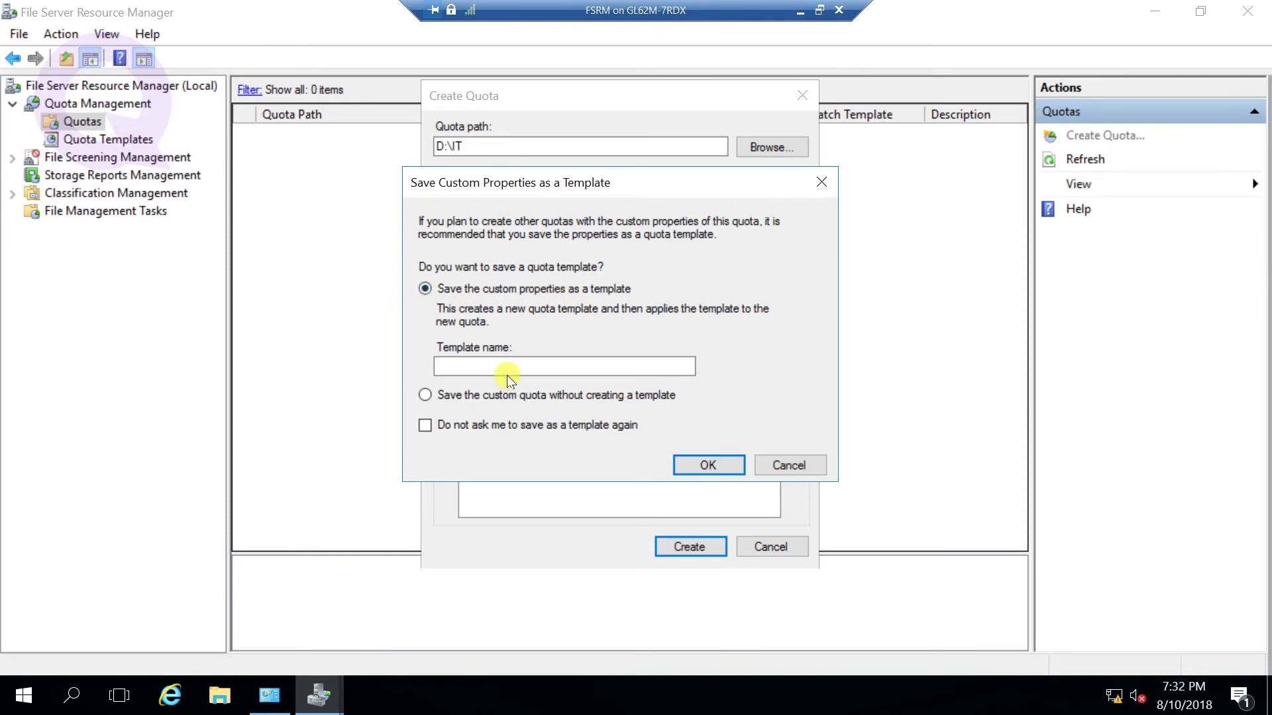
pyautogui.click(479, 393)
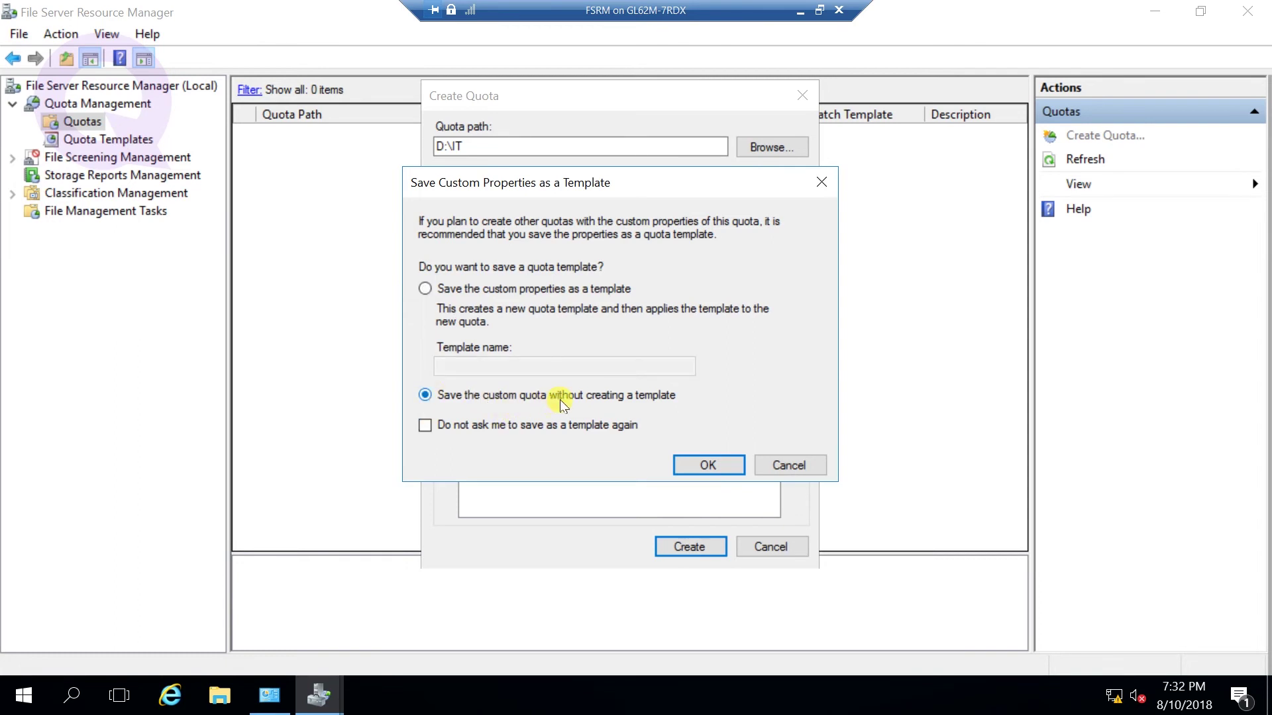
pyautogui.click(704, 469)
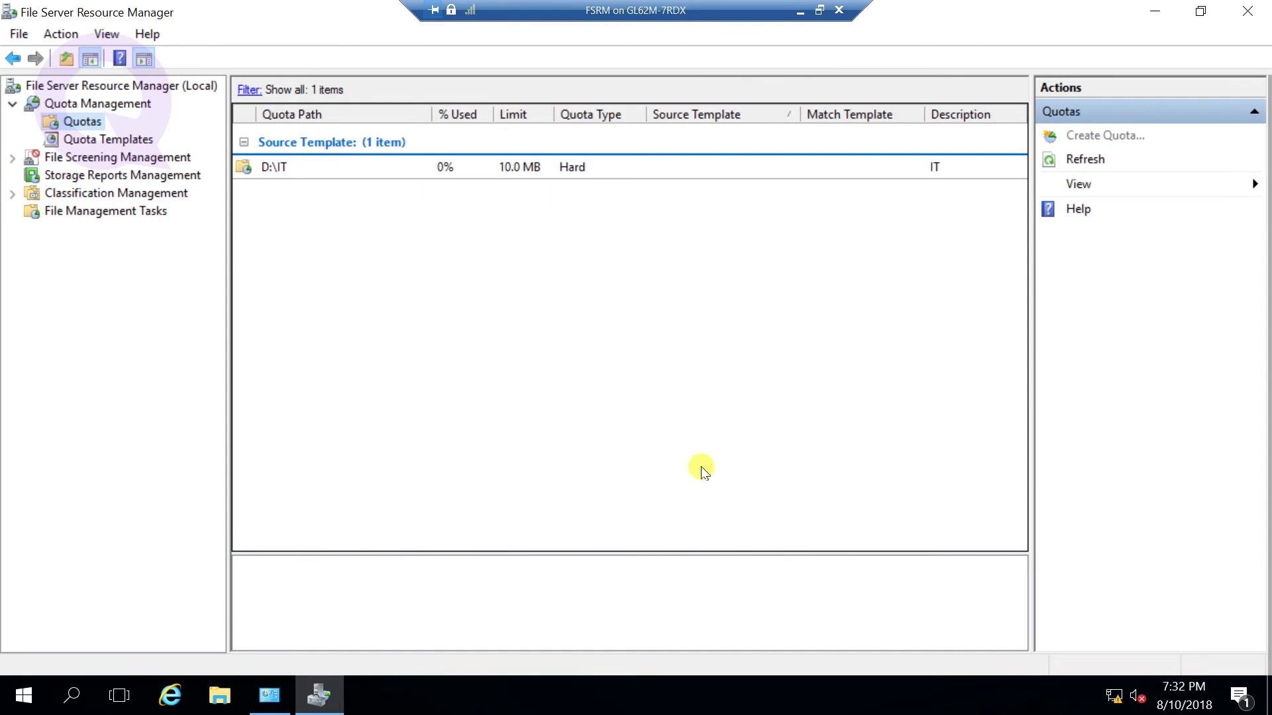
pyautogui.click(293, 174)
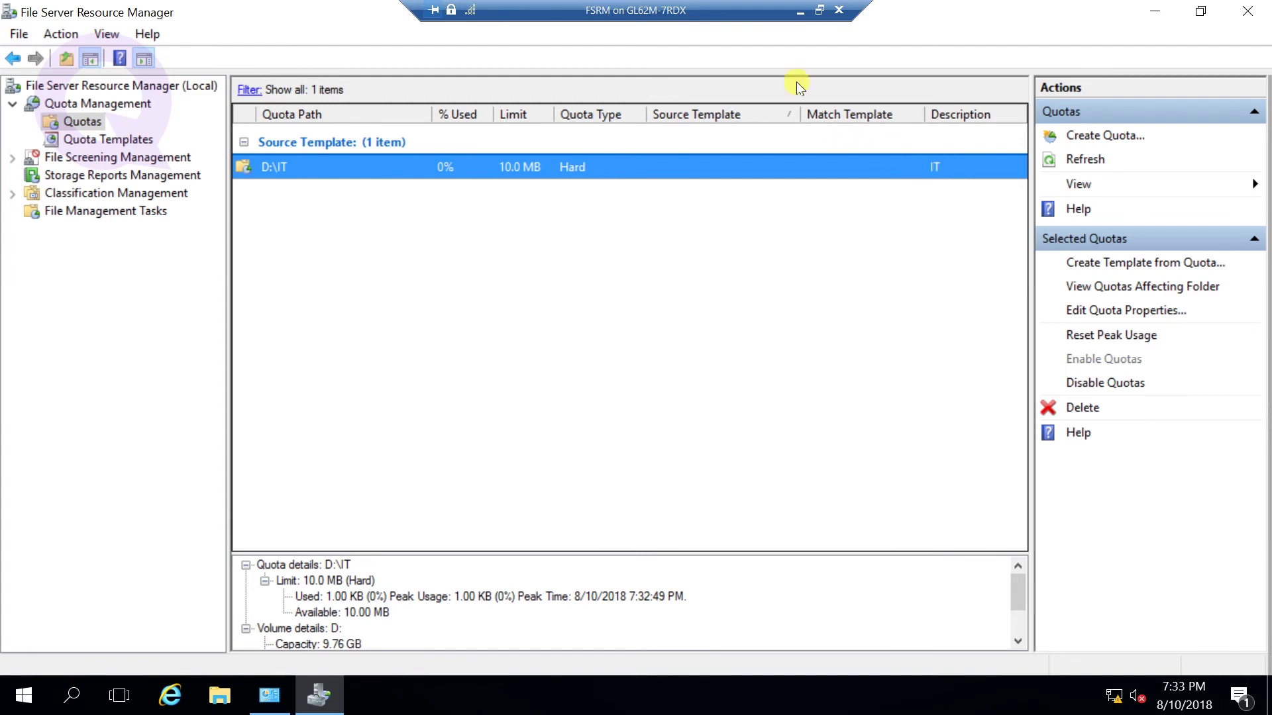
pyautogui.click(800, 11)
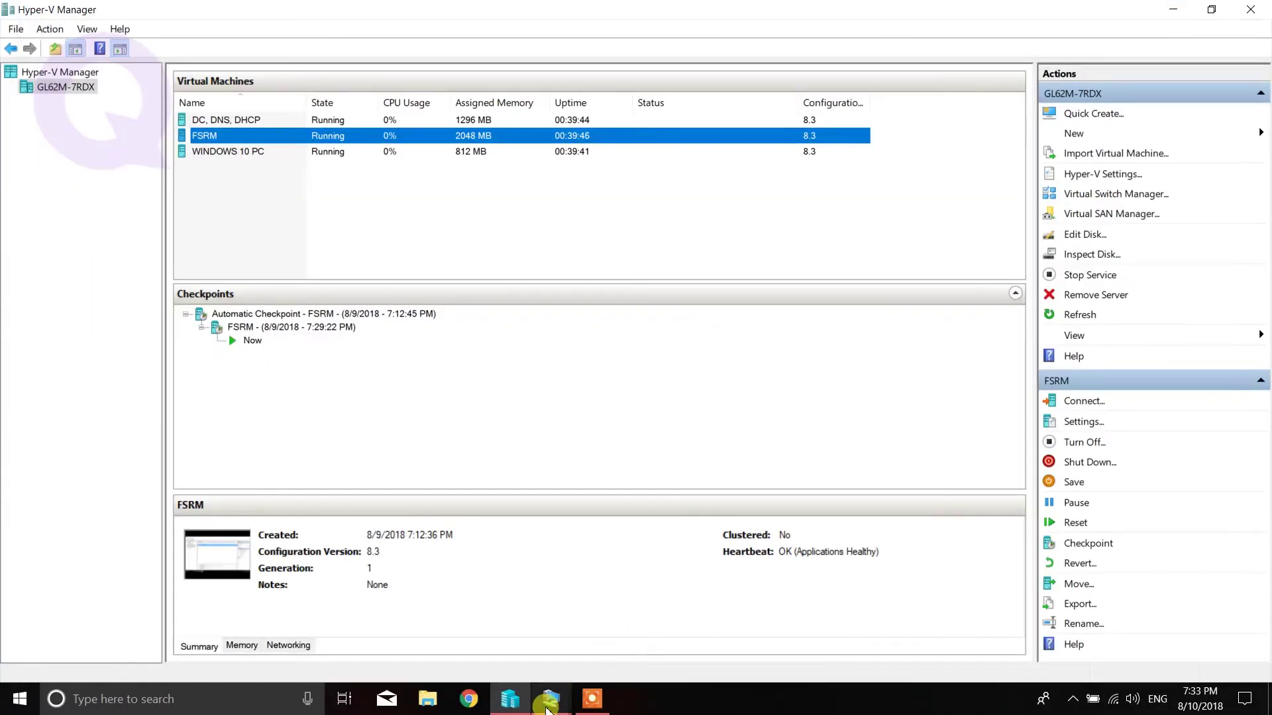
# - Switch to the WINDOWS 10 PC virtual machine and sign in with the account password
pyautogui.moveTo(551, 699)
pyautogui.click(681, 642)
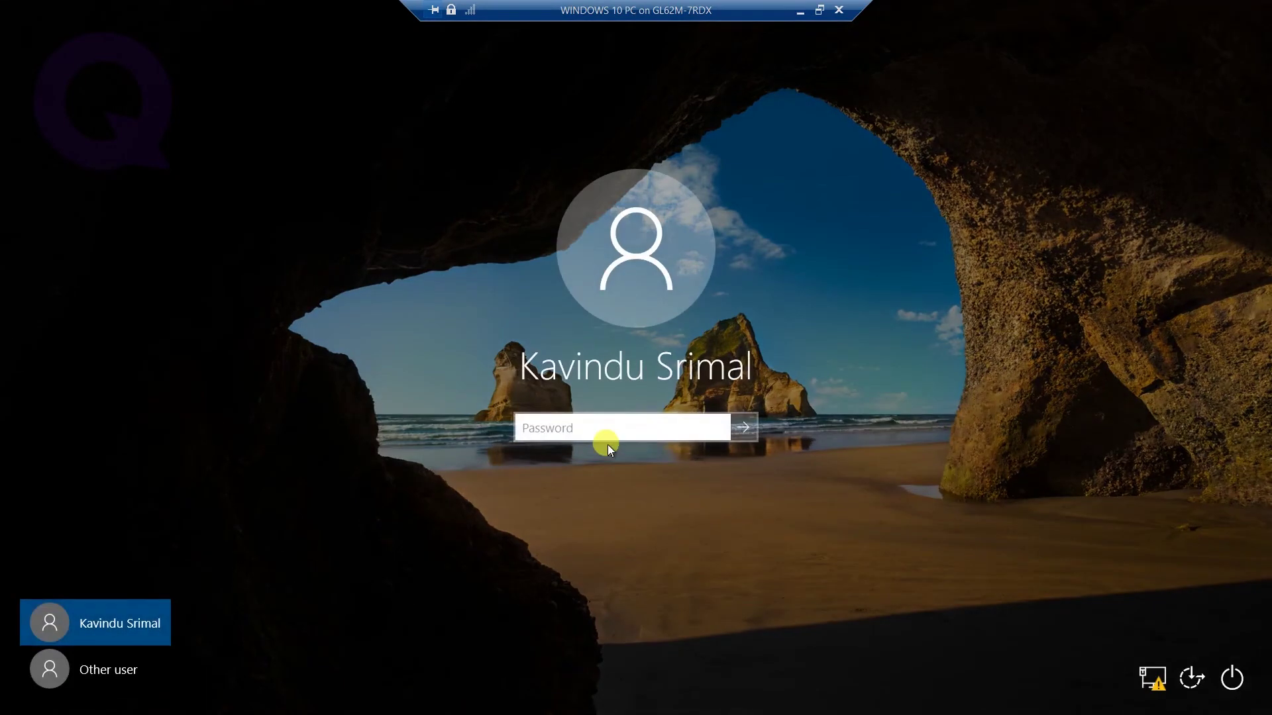
pyautogui.write('**********')
pyautogui.press('Return')
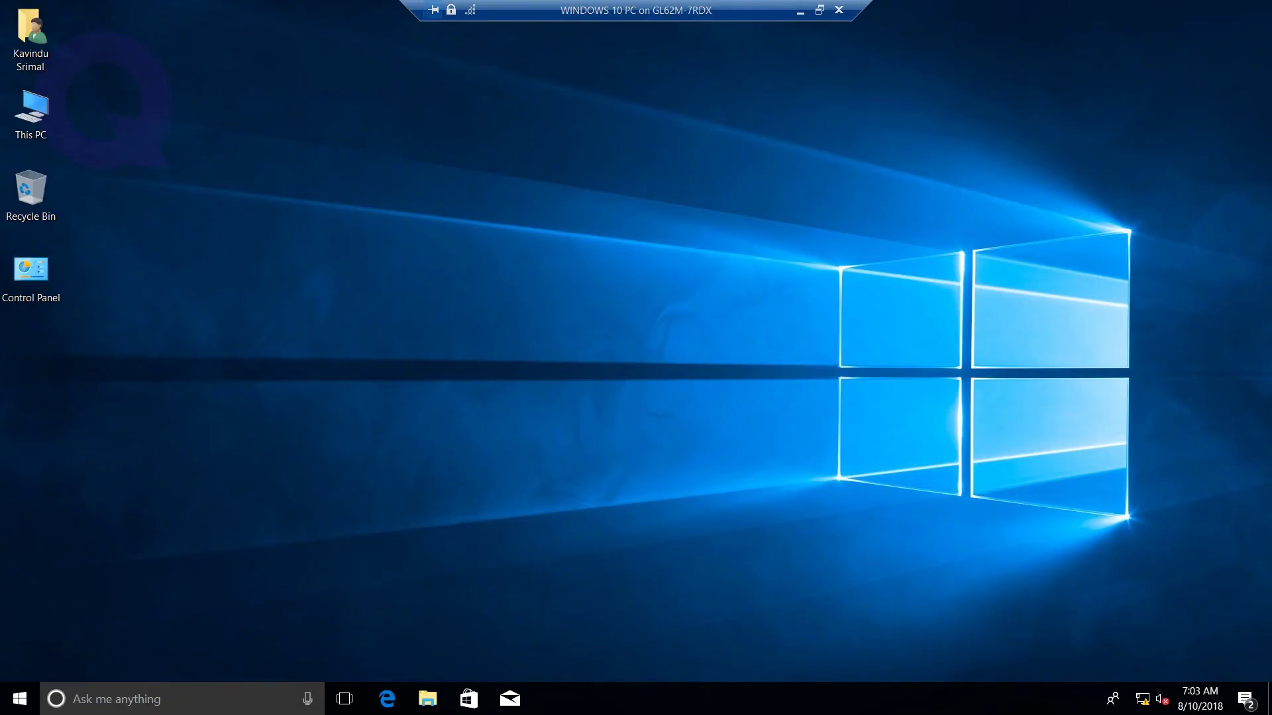
# - Open the \\192.168.1.30 network share via Run and enter its it folder
pyautogui.press('super+r')
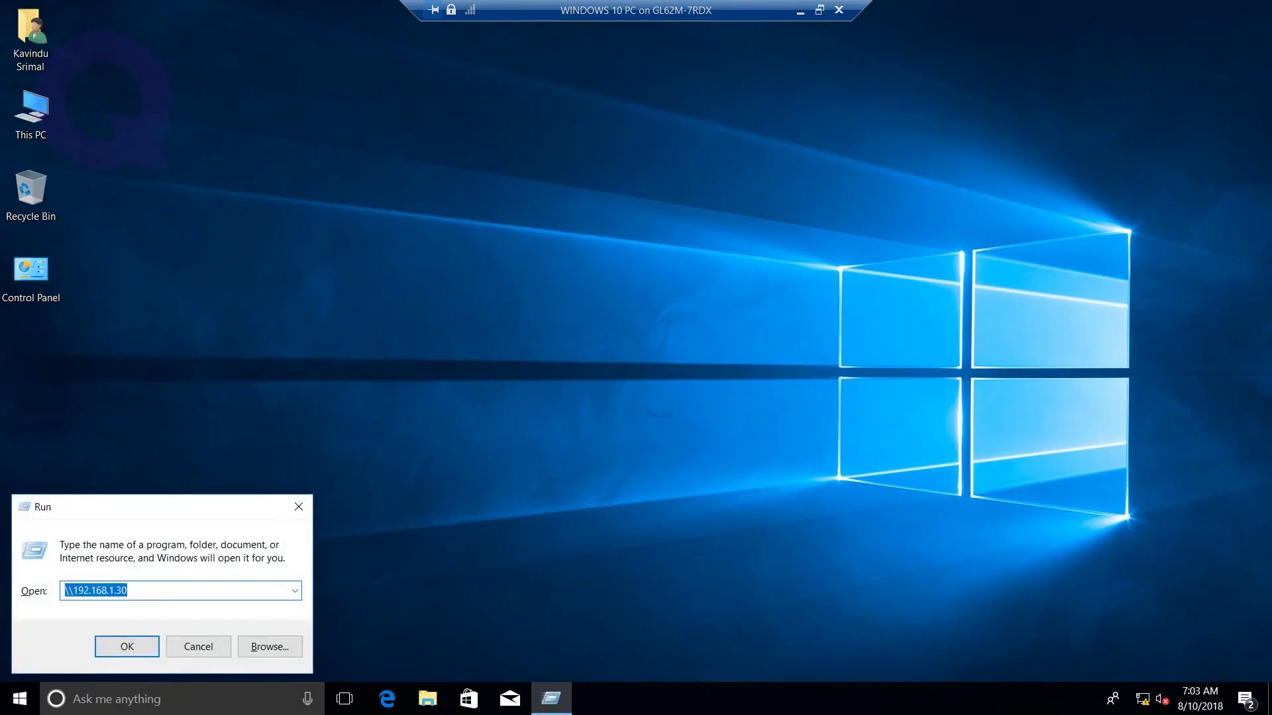
pyautogui.press('End')
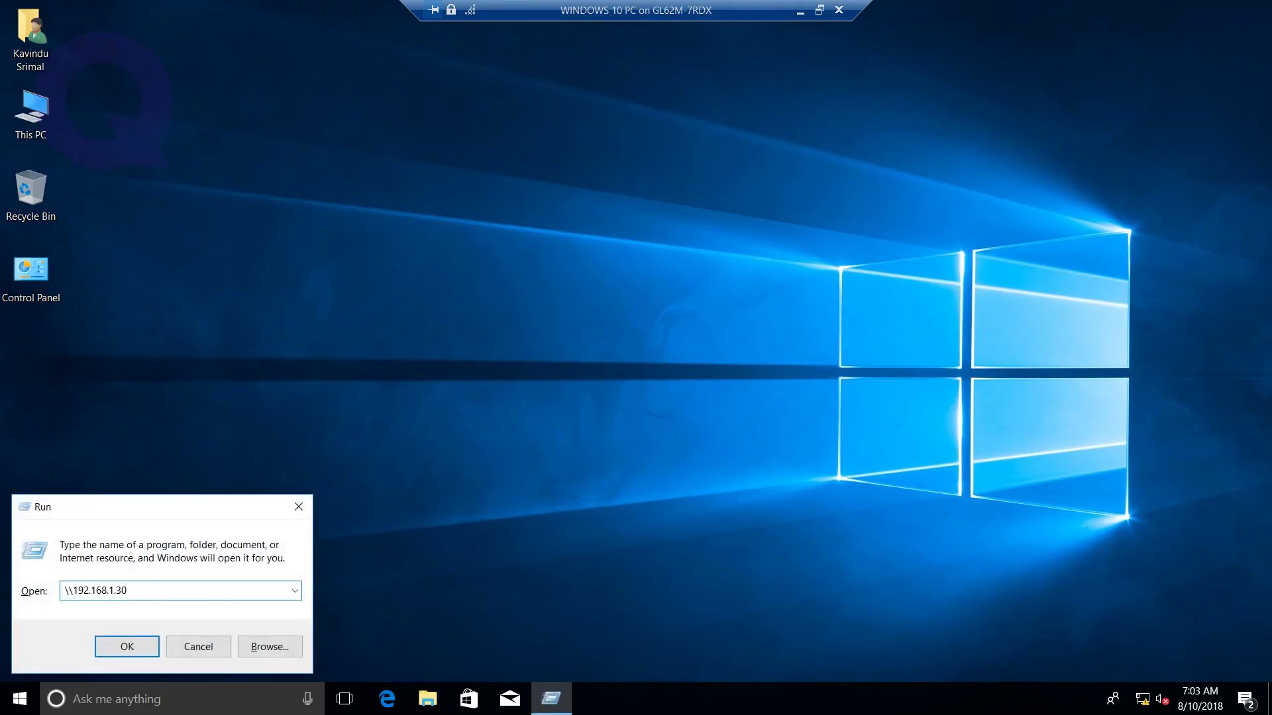
pyautogui.press('Return')
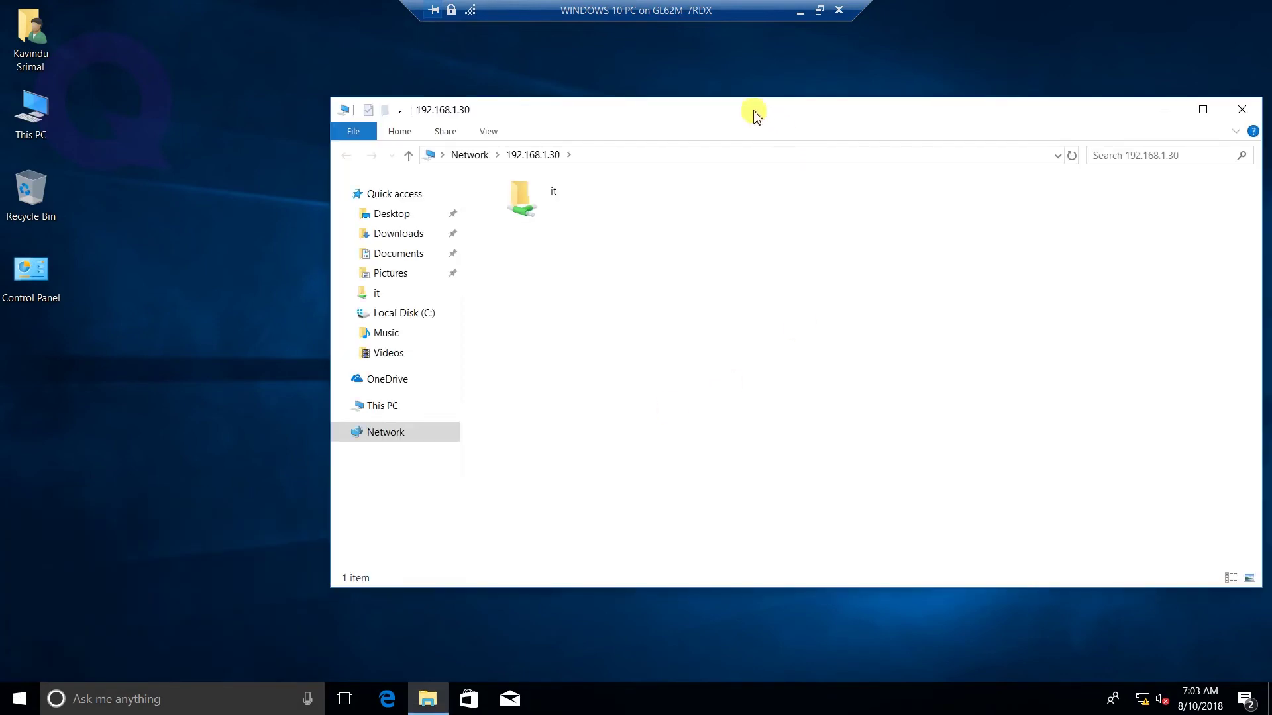
pyautogui.moveTo(753, 114); pyautogui.dragTo(548, 96)
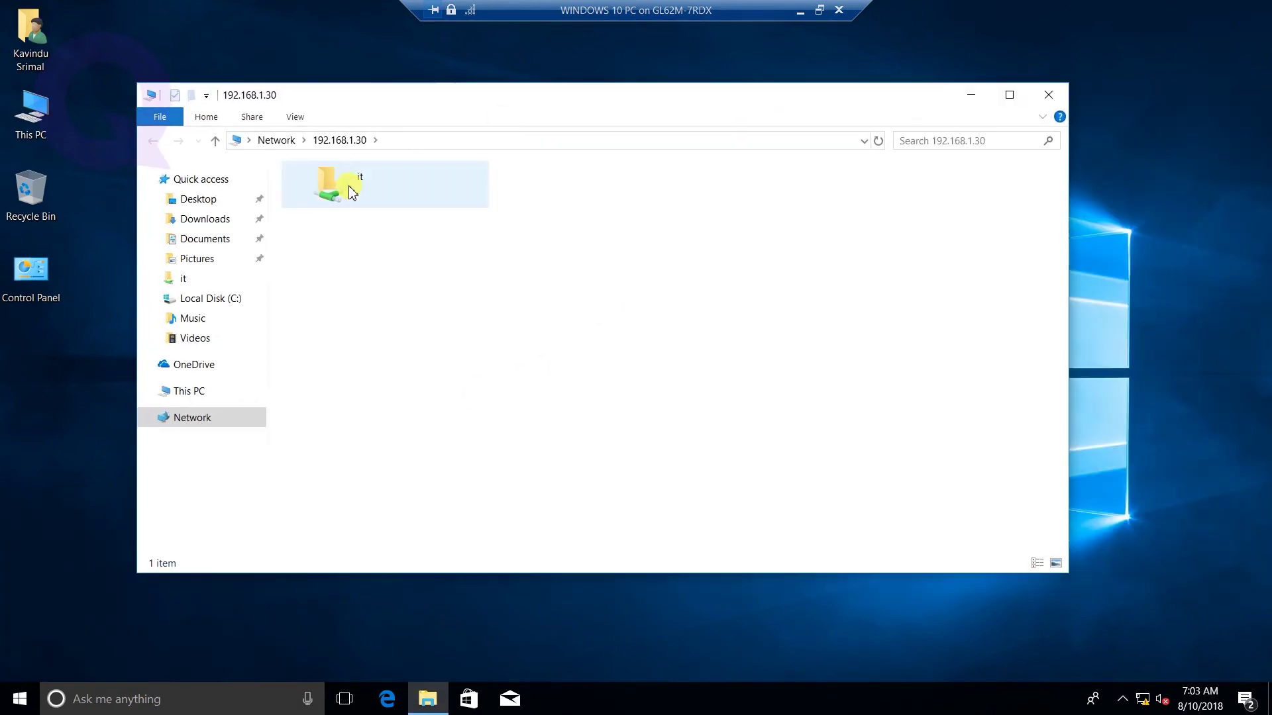
pyautogui.doubleClick(351, 192)
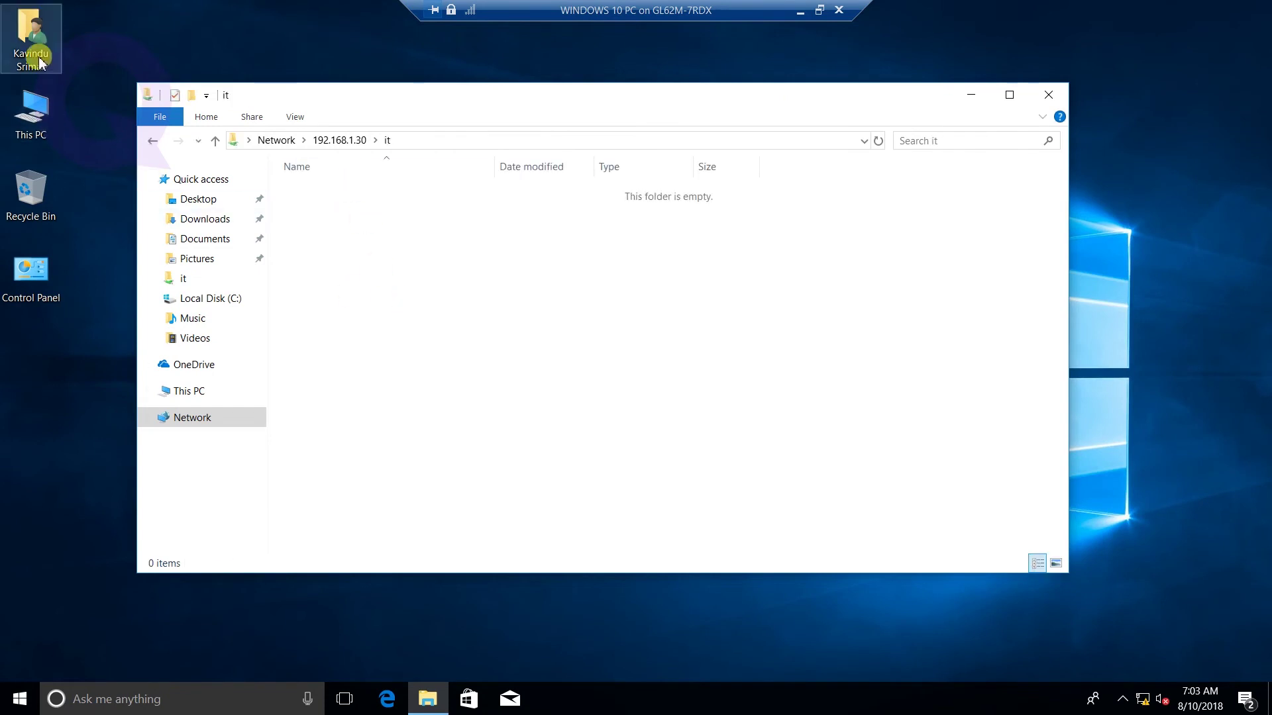
# - Copy the transparent PNG from Documents into the it share
pyautogui.doubleClick(31, 33)
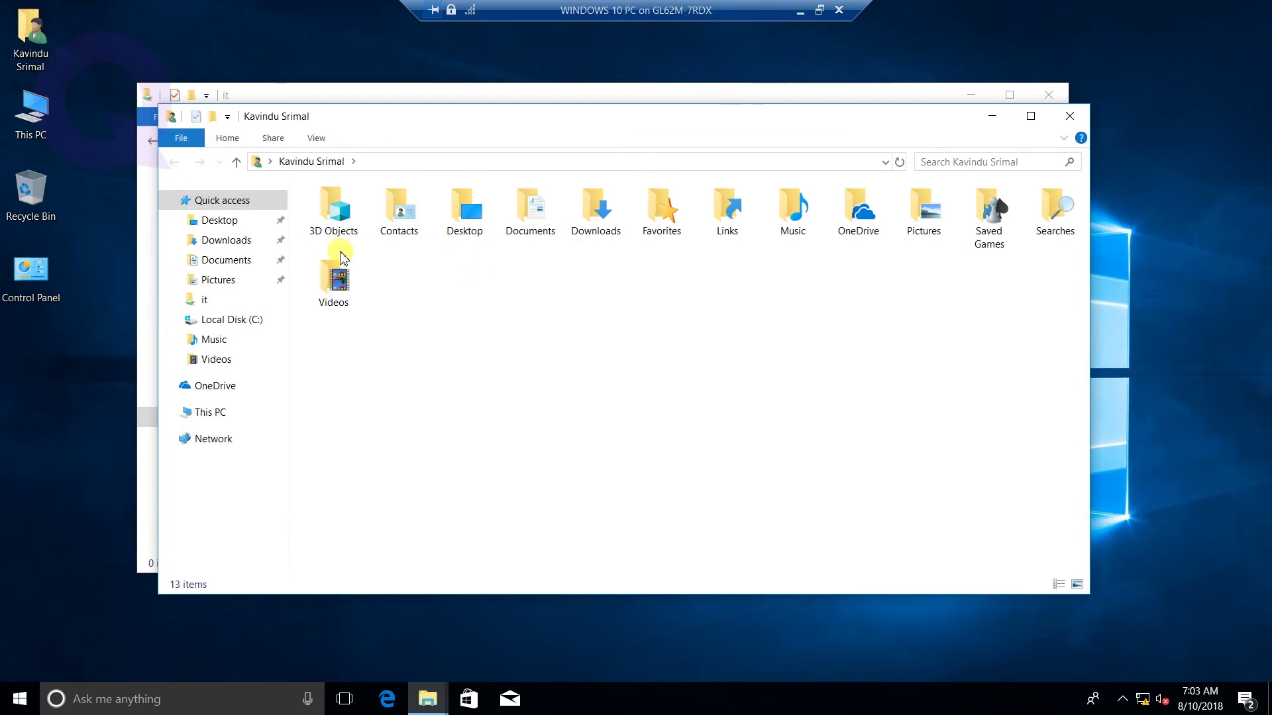
pyautogui.doubleClick(529, 212)
pyautogui.moveTo(427, 128); pyautogui.dragTo(831, 114)
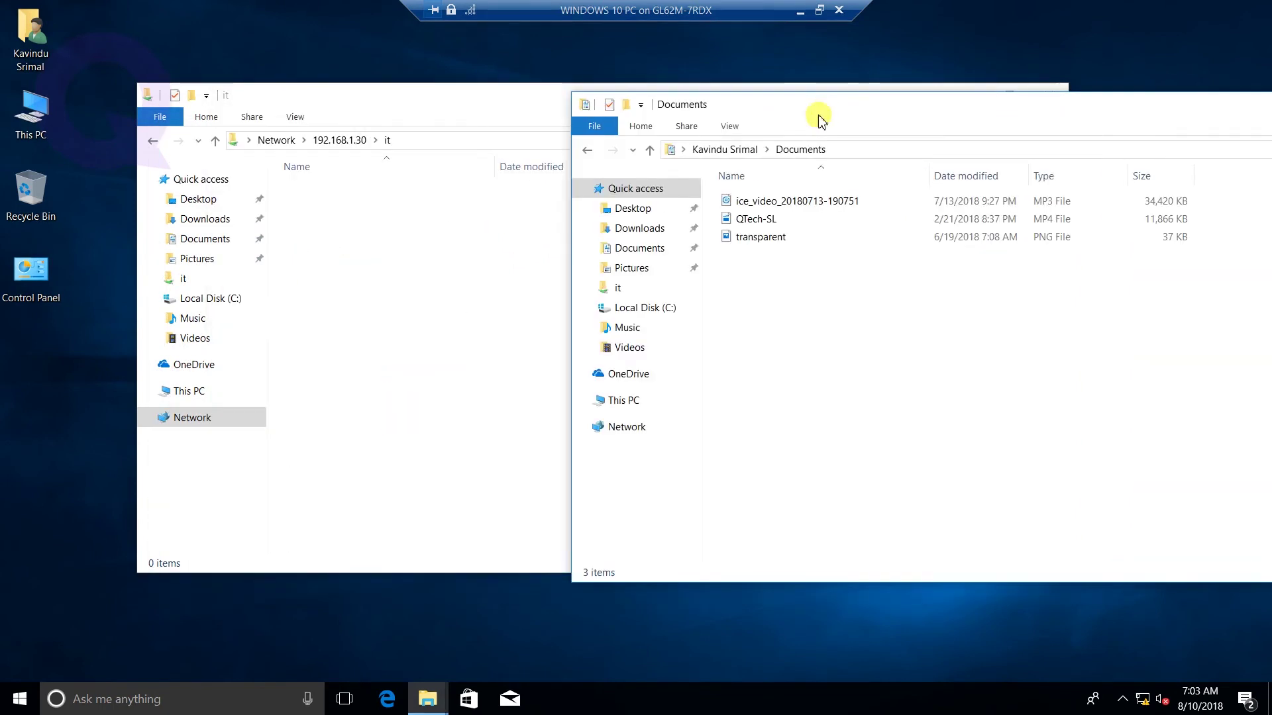
pyautogui.click(780, 203)
pyautogui.click(777, 239)
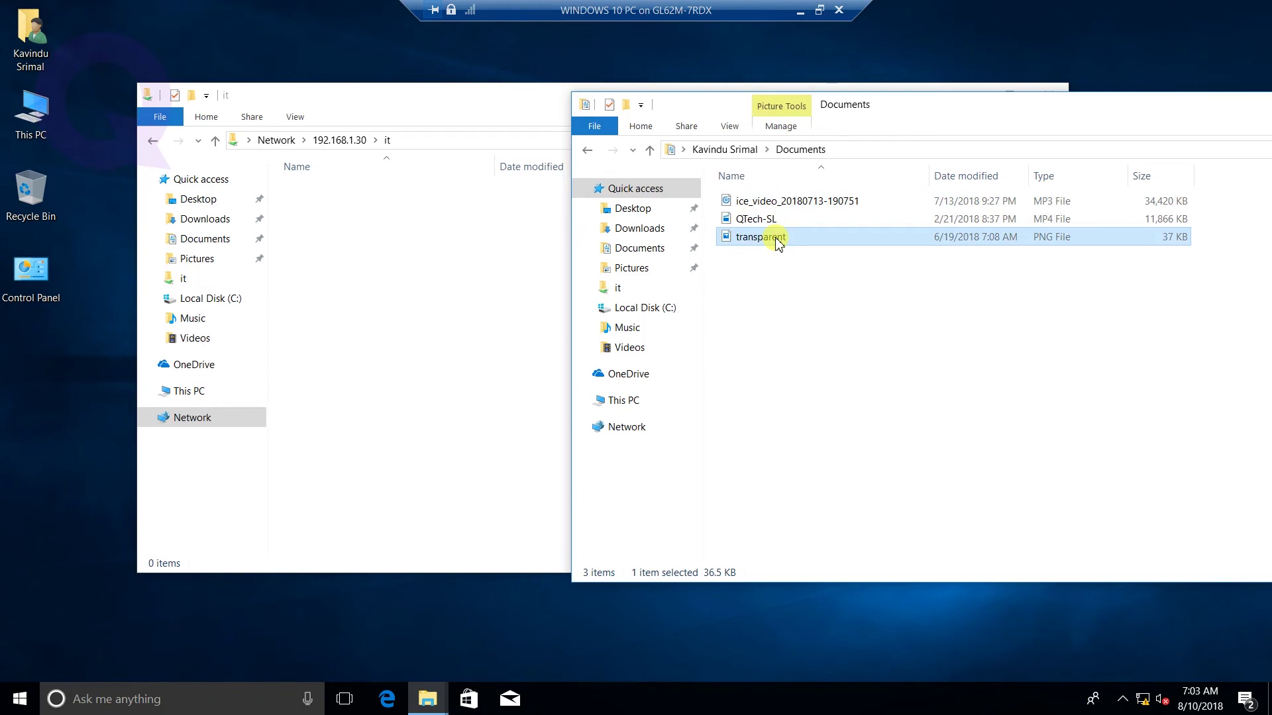
pyautogui.click(419, 295)
pyautogui.hotkey('ctrl', 'v')
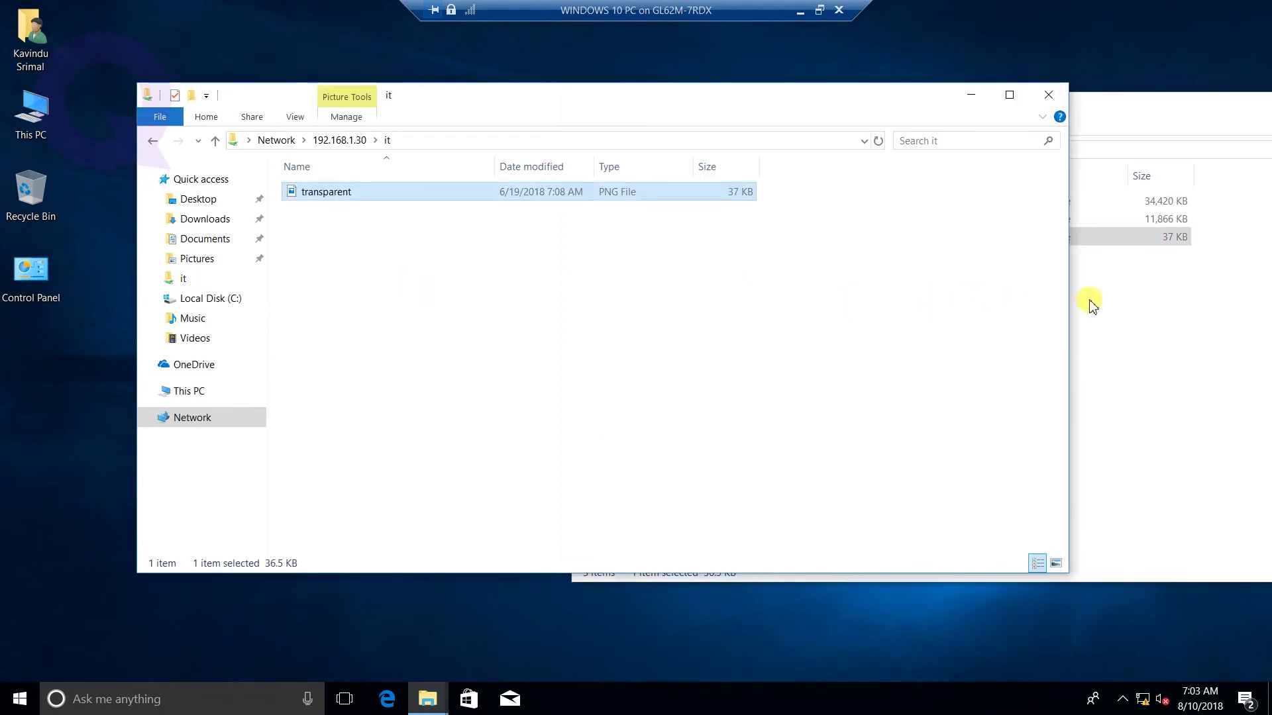
pyautogui.click(1203, 358)
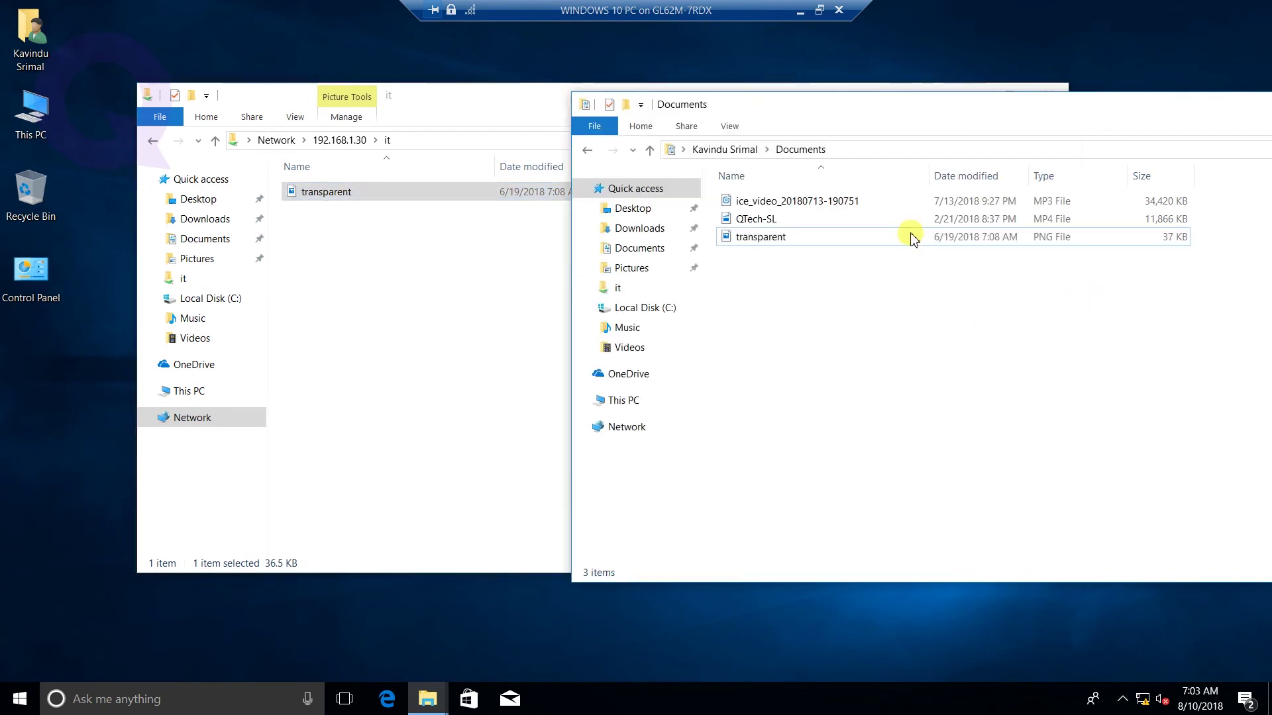
pyautogui.click(864, 222)
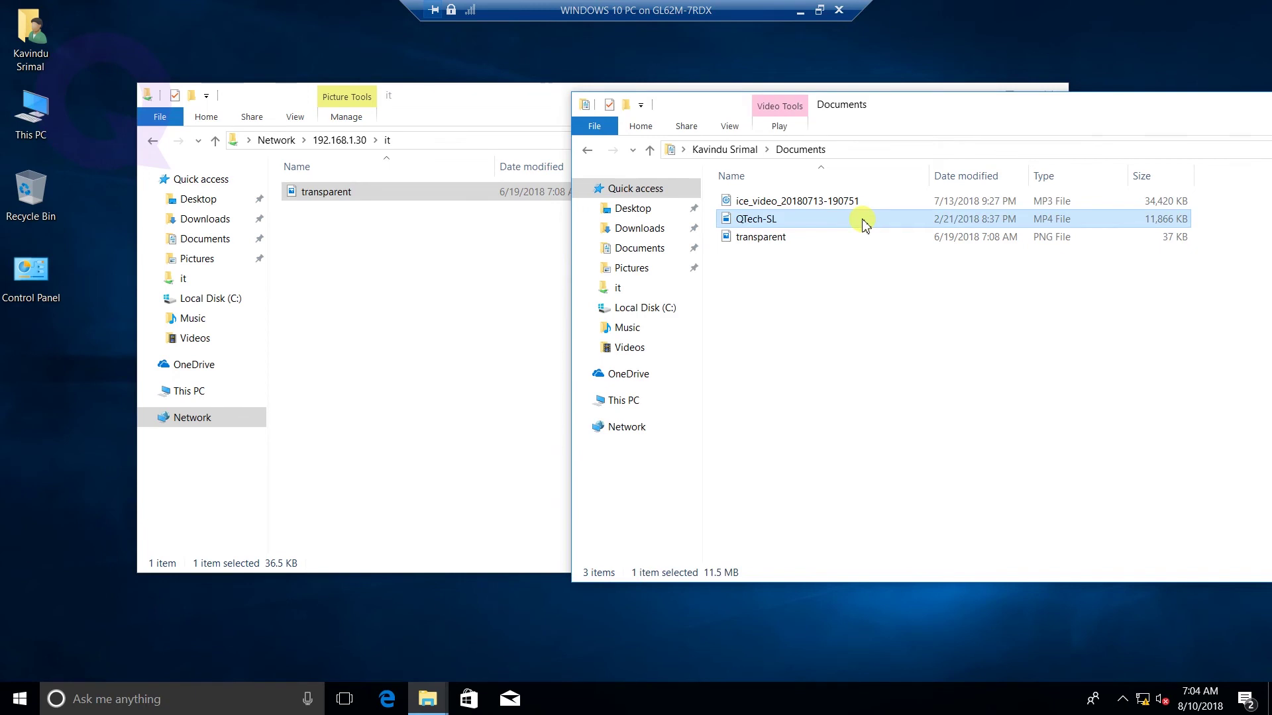
# - Try copying the 11.5 MB QTech-SL video to the it share, dismiss the out-of-space error, close the share
pyautogui.moveTo(864, 225); pyautogui.dragTo(377, 293)
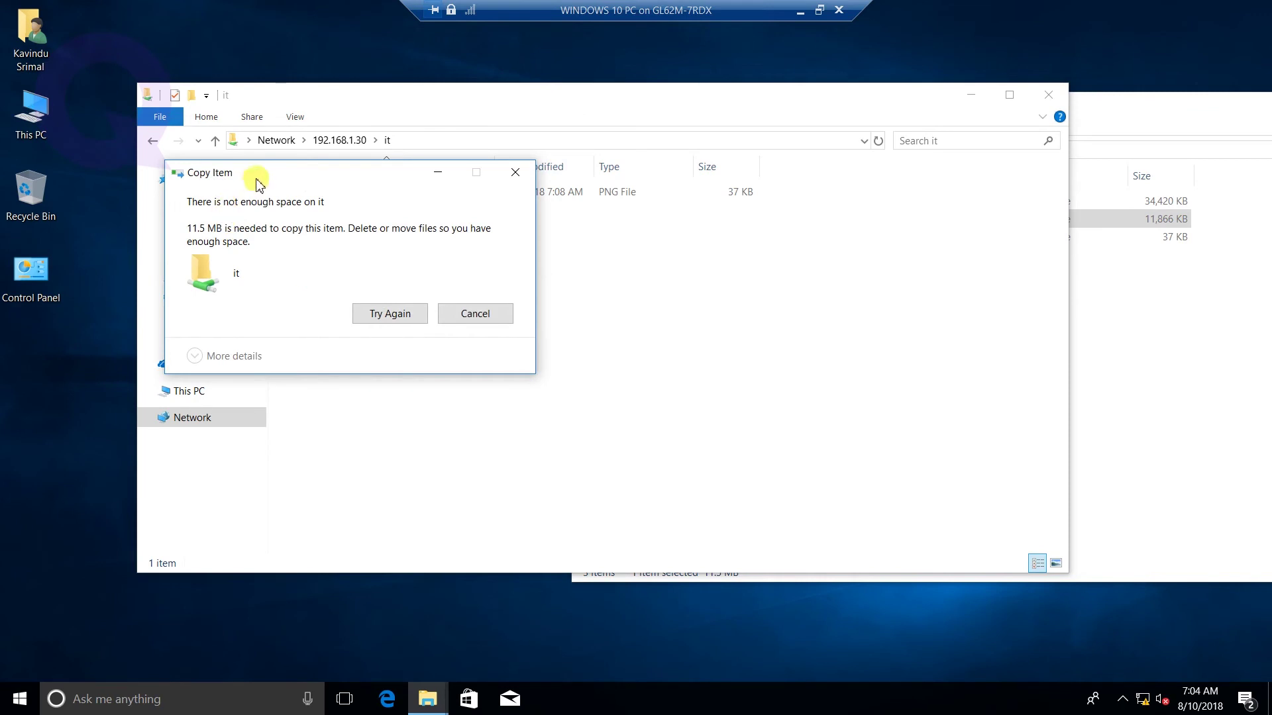
pyautogui.moveTo(273, 175); pyautogui.dragTo(577, 264)
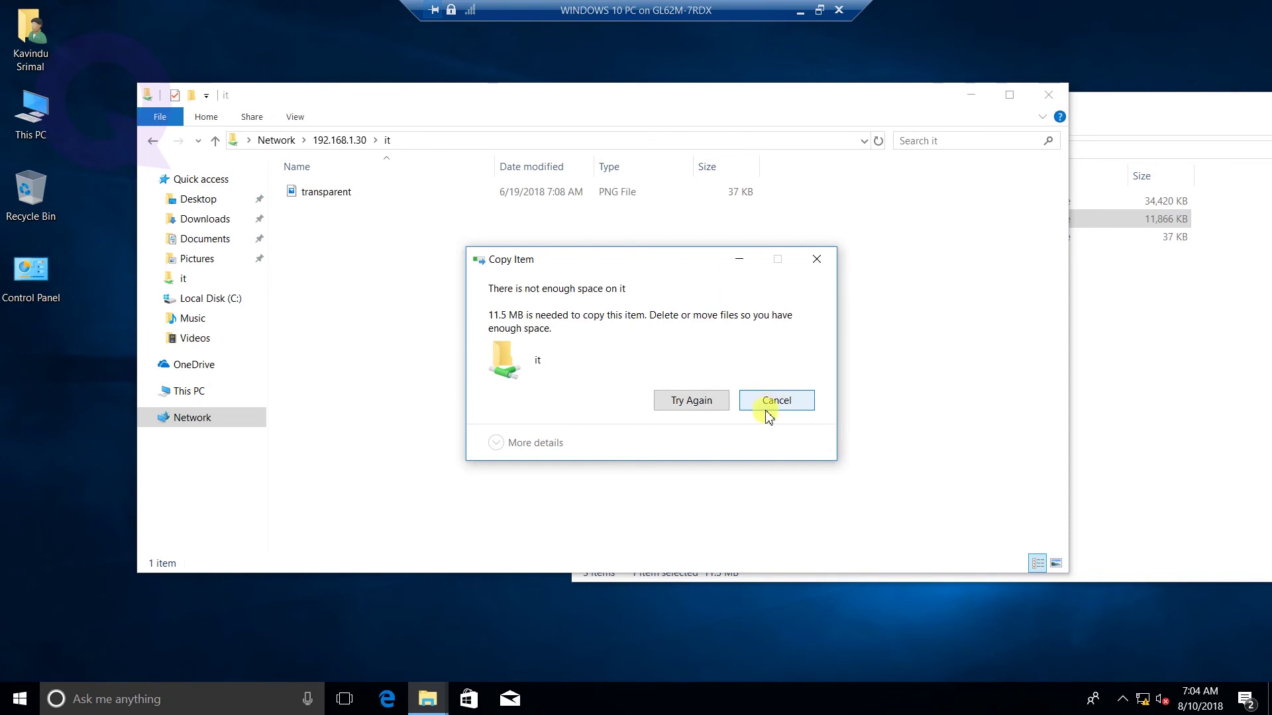
pyautogui.click(776, 402)
pyautogui.click(1044, 92)
# - Close the Documents window and return to the FSRM virtual machine session
pyautogui.moveTo(1107, 108); pyautogui.dragTo(735, 153)
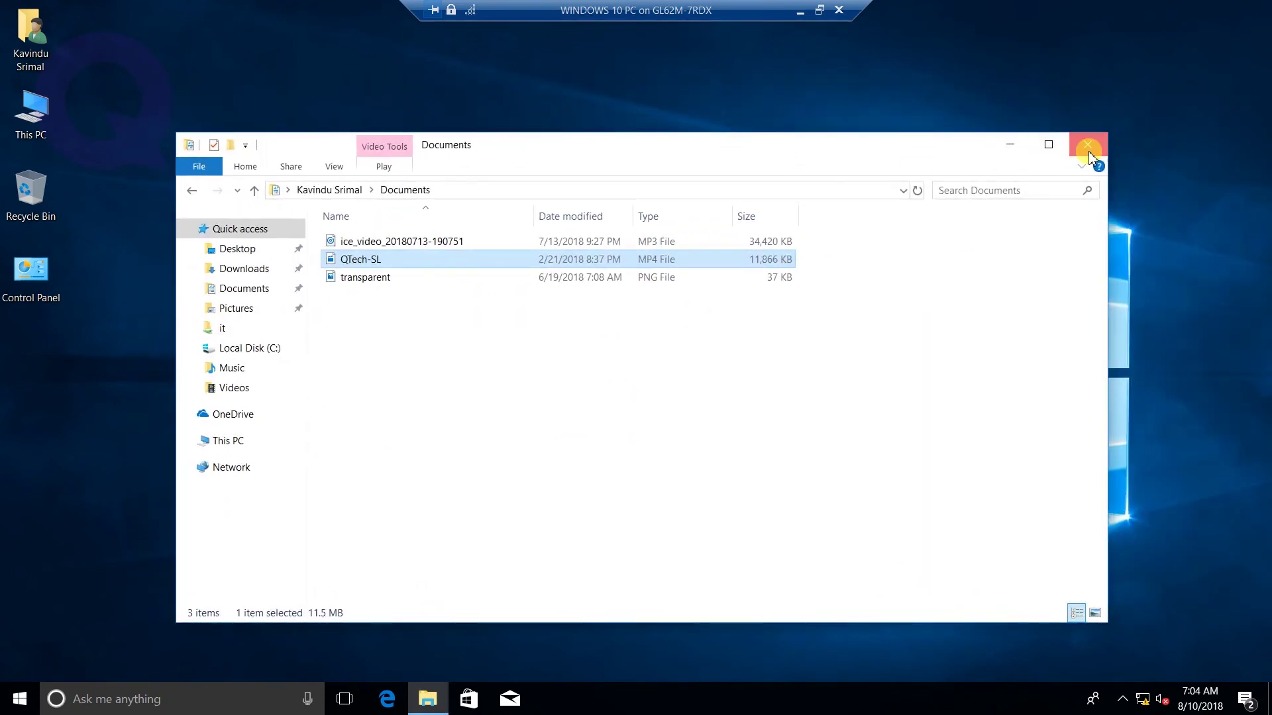
pyautogui.click(1088, 143)
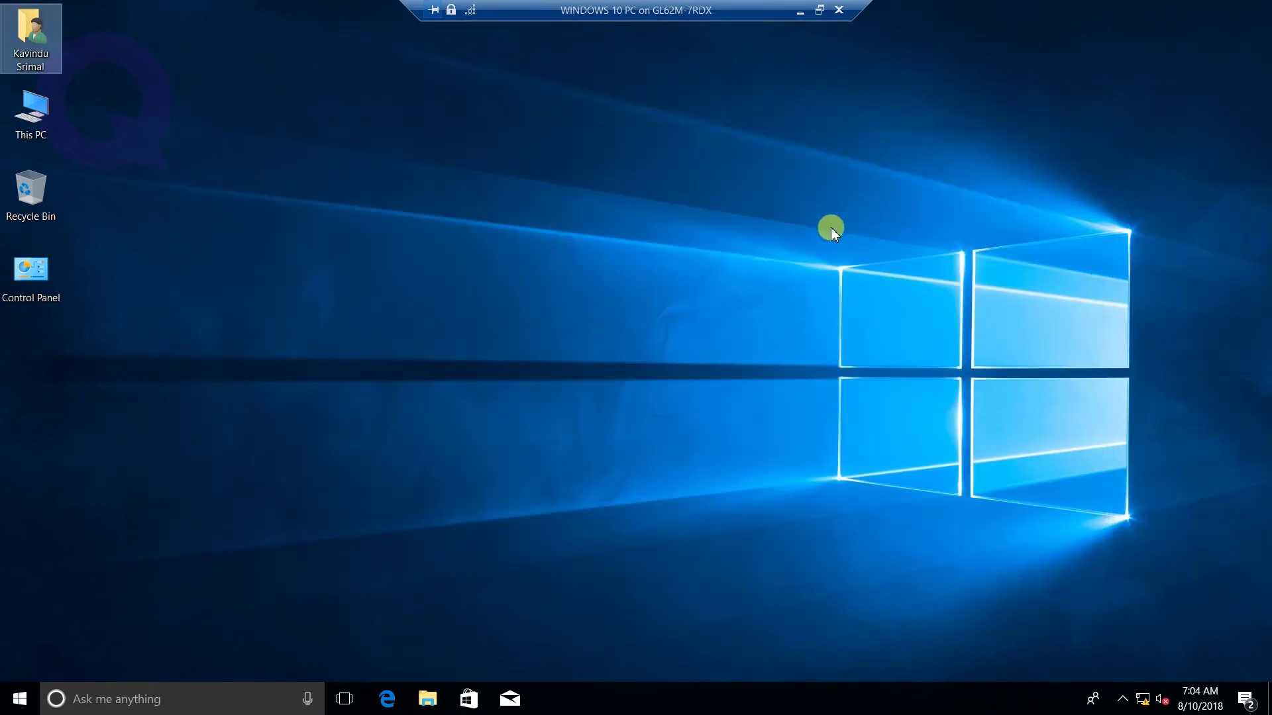
pyautogui.click(800, 12)
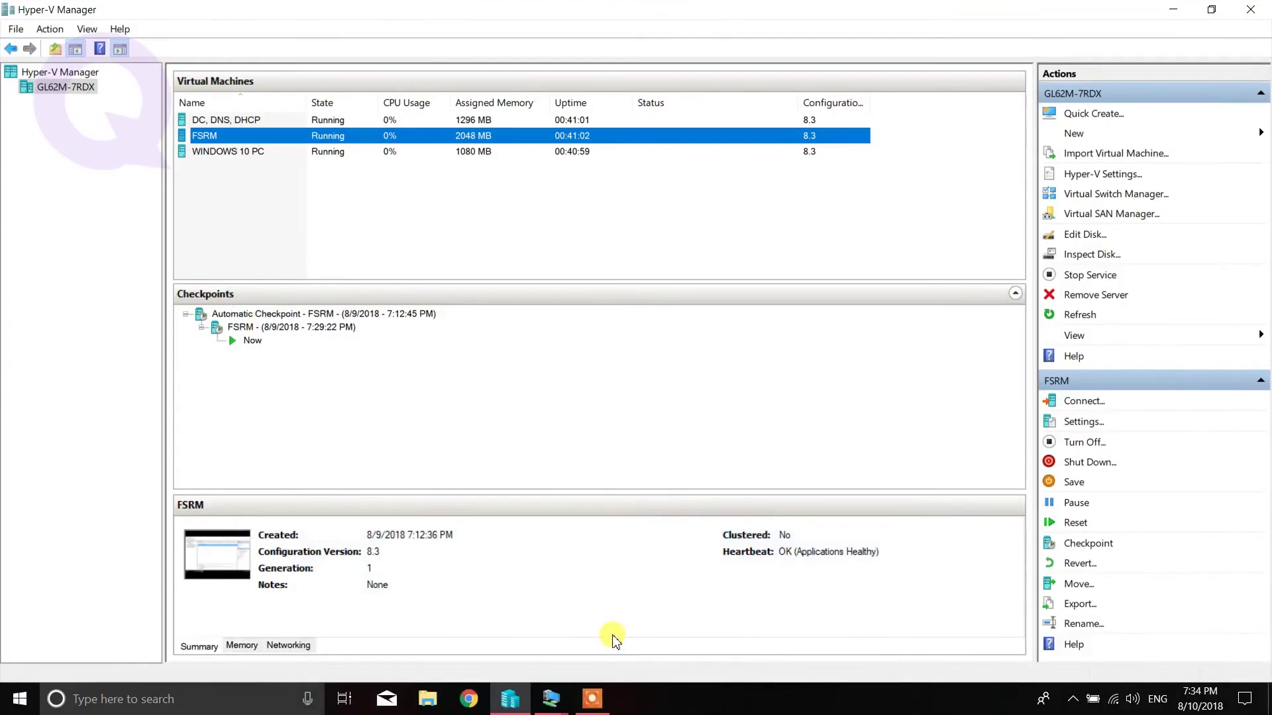
pyautogui.click(552, 699)
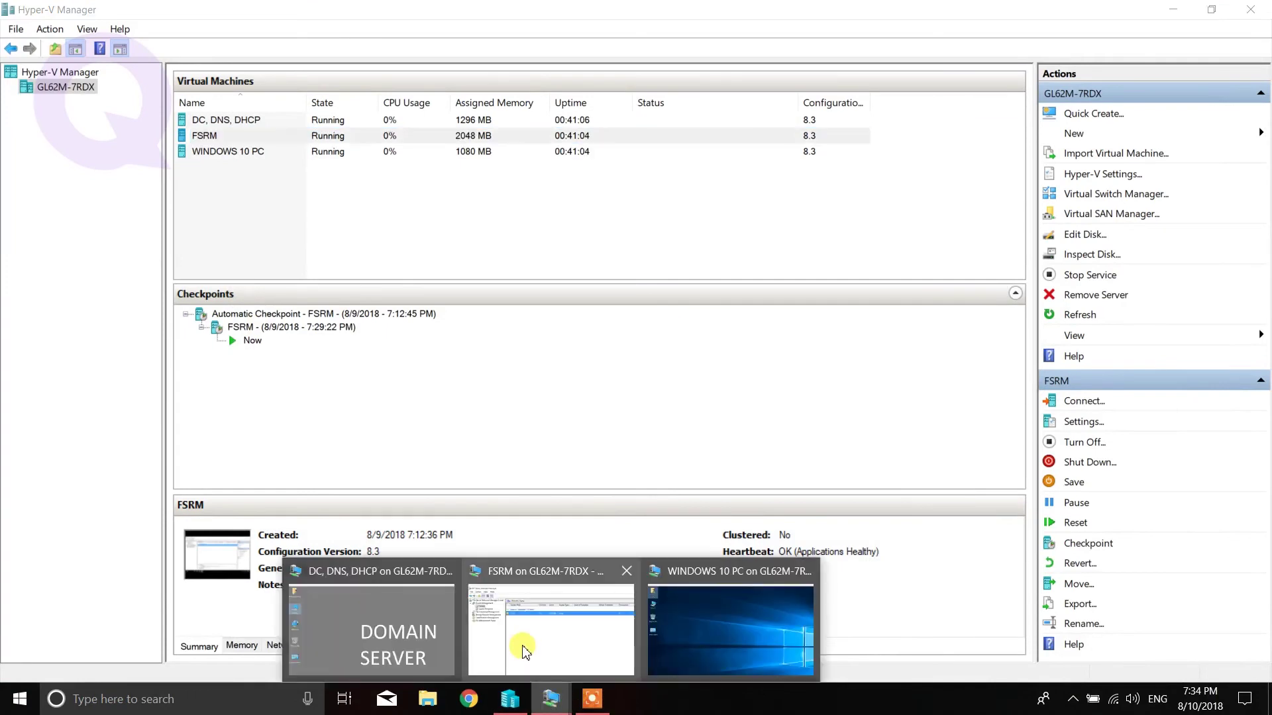
pyautogui.click(525, 652)
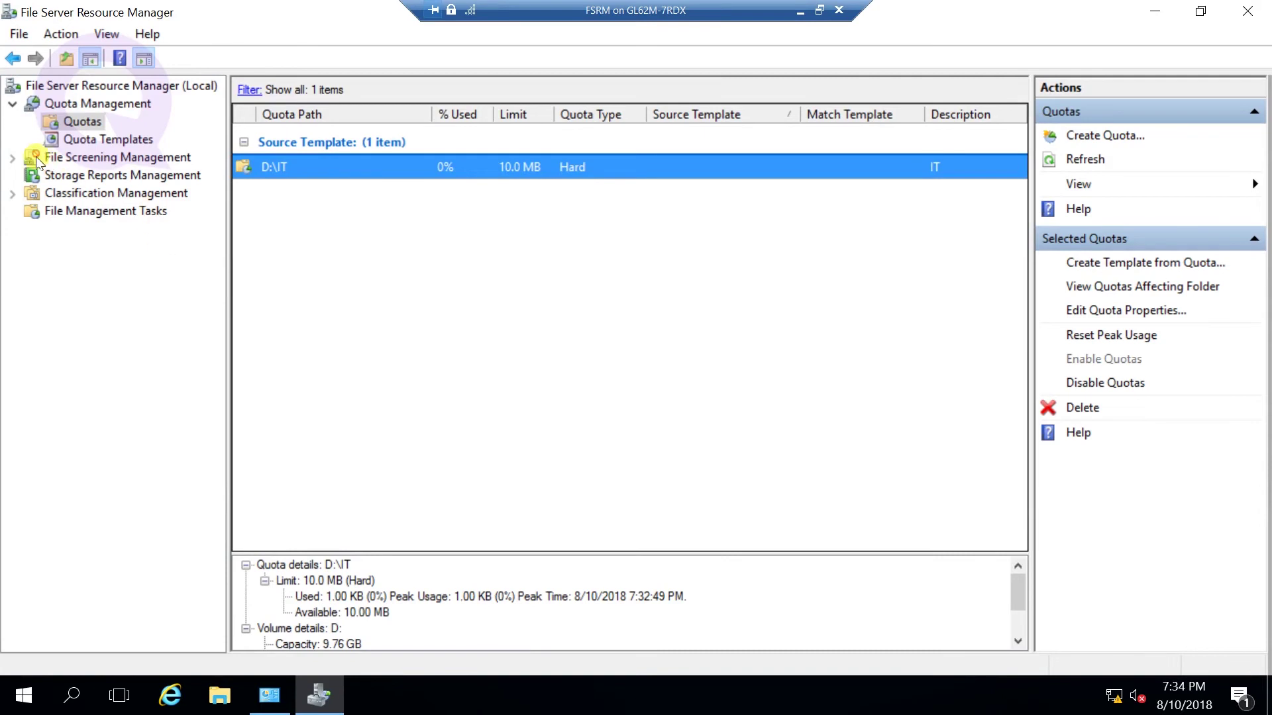
# - Expand File Screening Management and start creating a new file screen
pyautogui.click(66, 160)
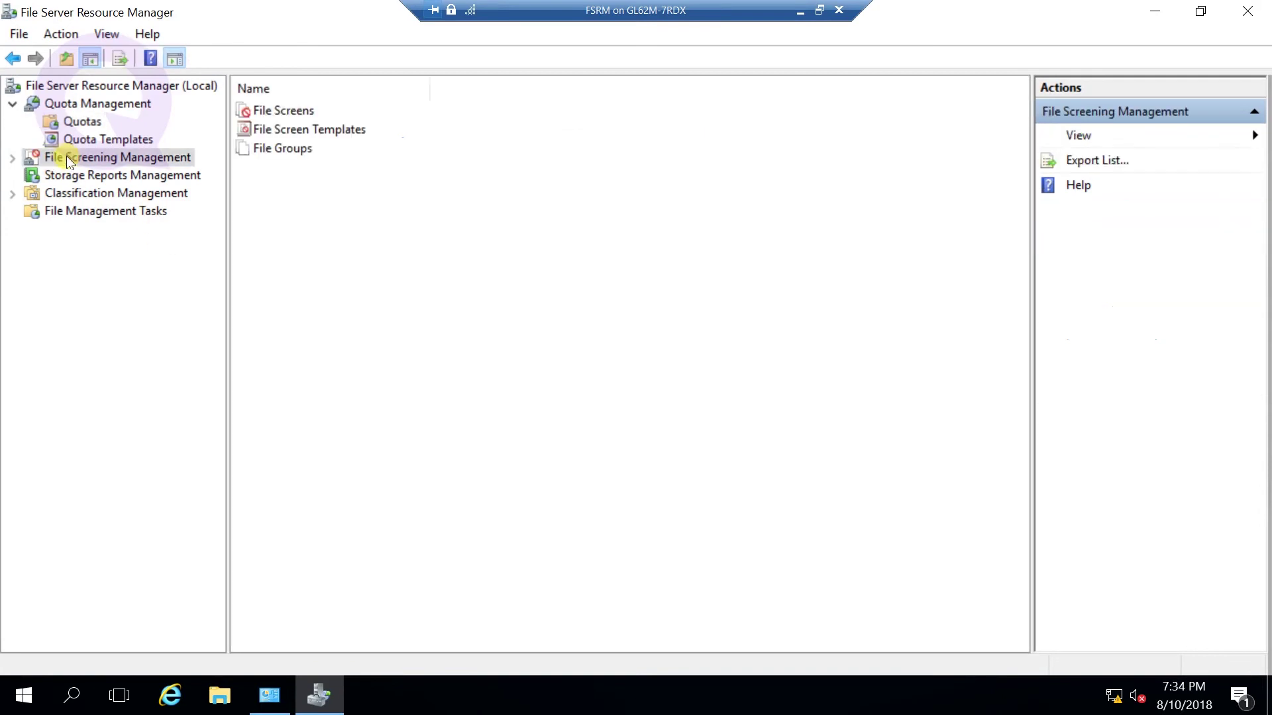
pyautogui.click(13, 159)
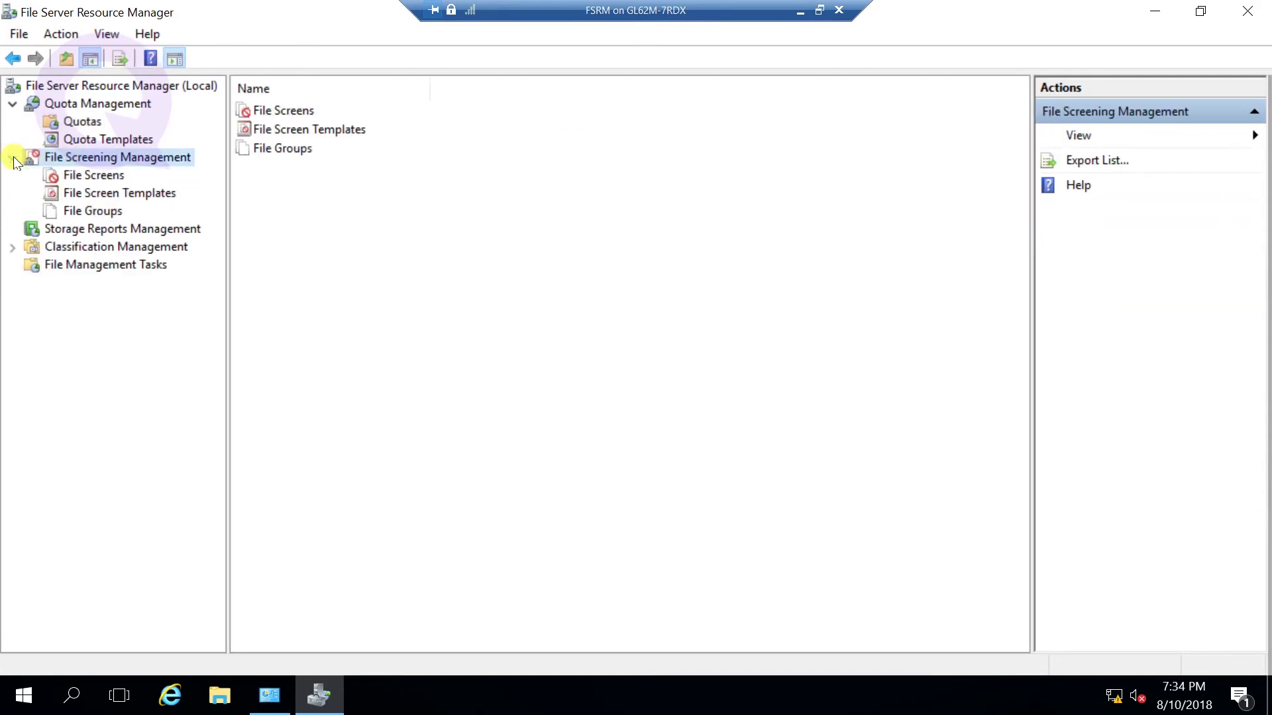
pyautogui.click(90, 177)
pyautogui.rightClick(91, 178)
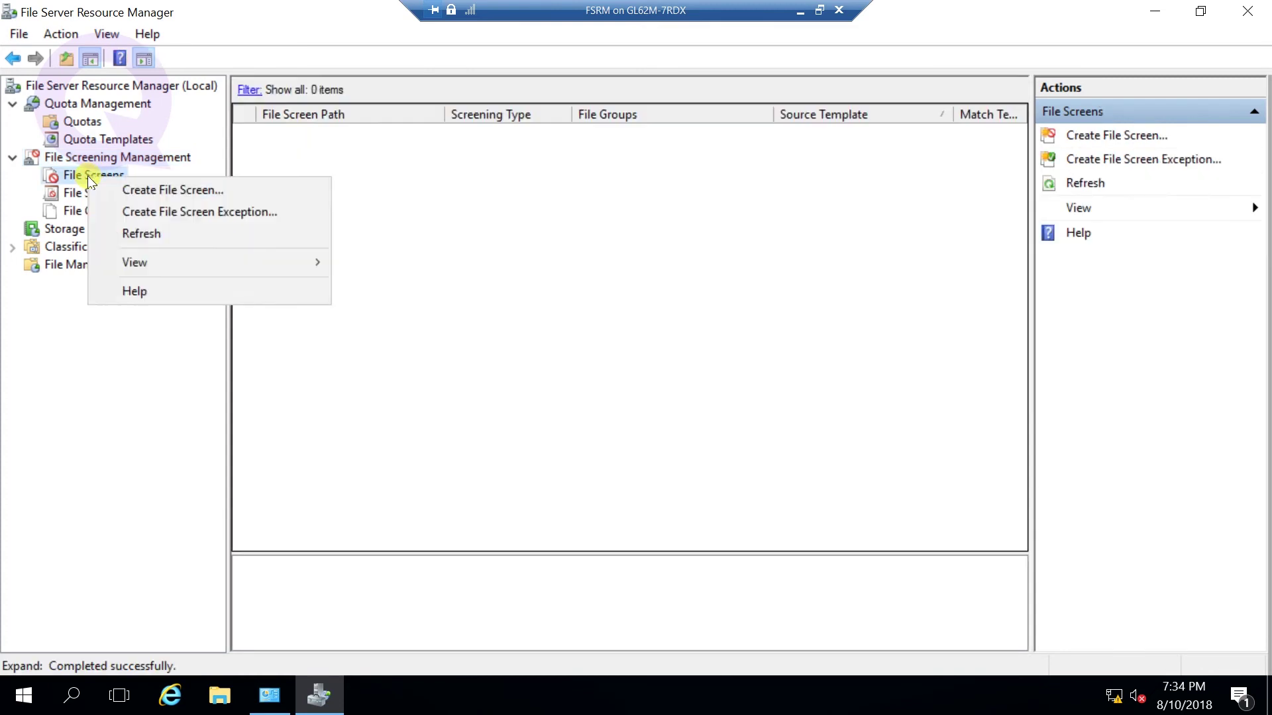
pyautogui.click(145, 192)
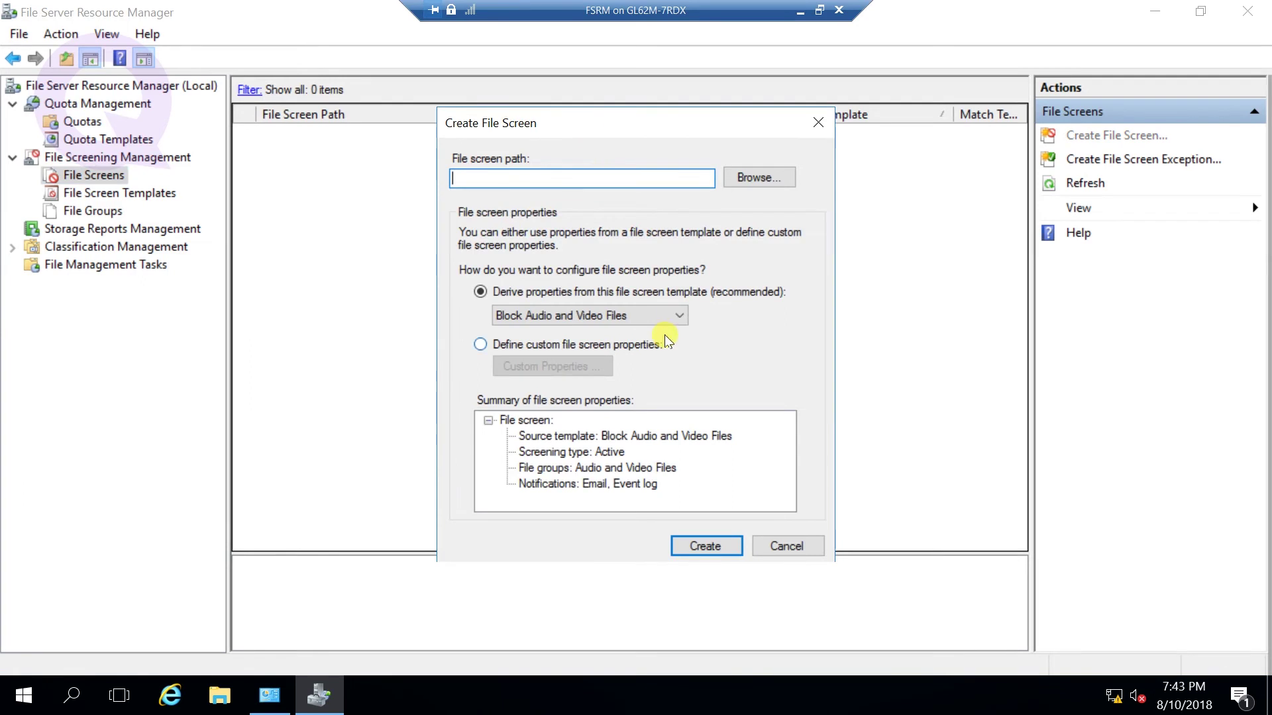
# - Set the new file screen's path to D:\IT
pyautogui.moveTo(539, 126); pyautogui.dragTo(551, 113)
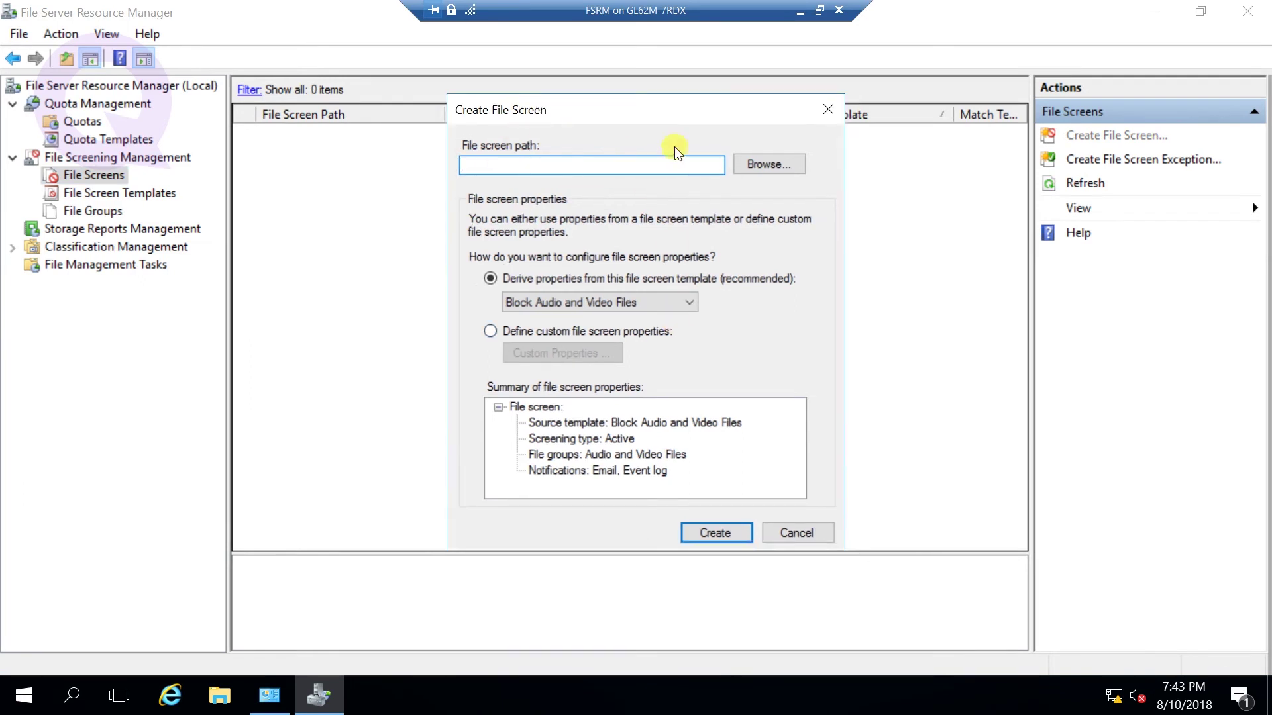
pyautogui.click(758, 165)
pyautogui.scroll(-1, 570, 358)
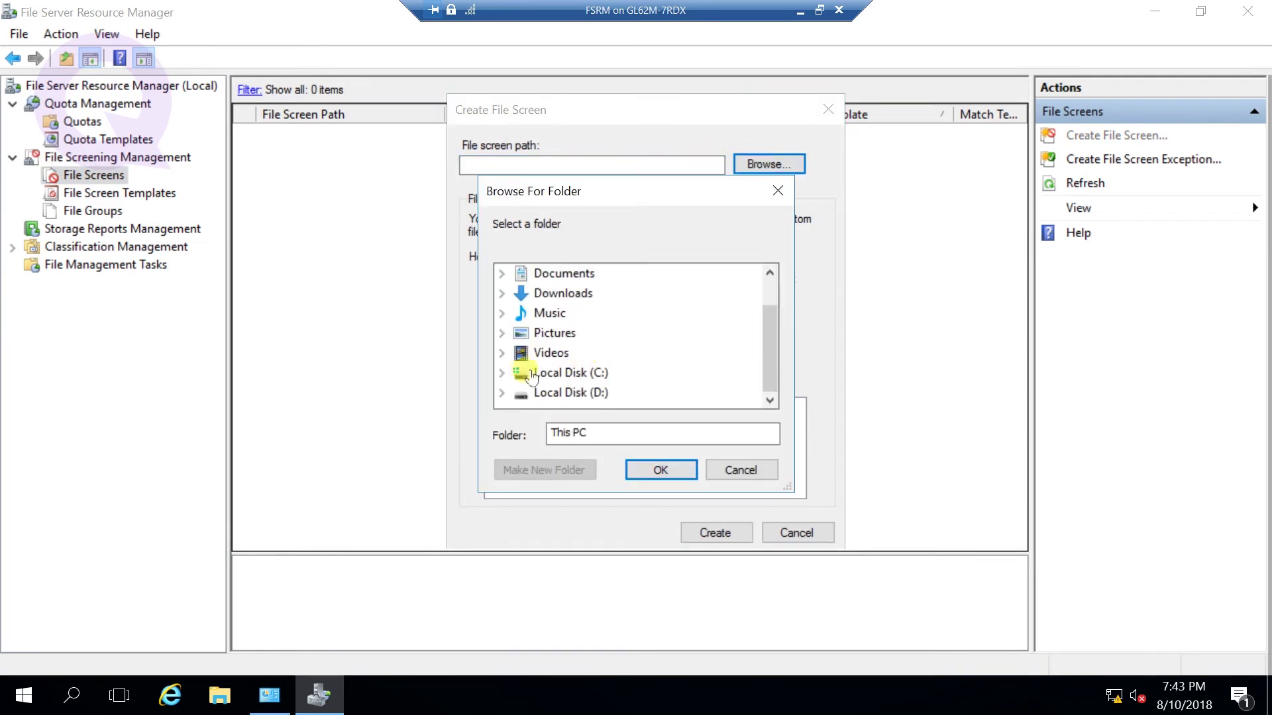
pyautogui.click(502, 394)
pyautogui.click(552, 397)
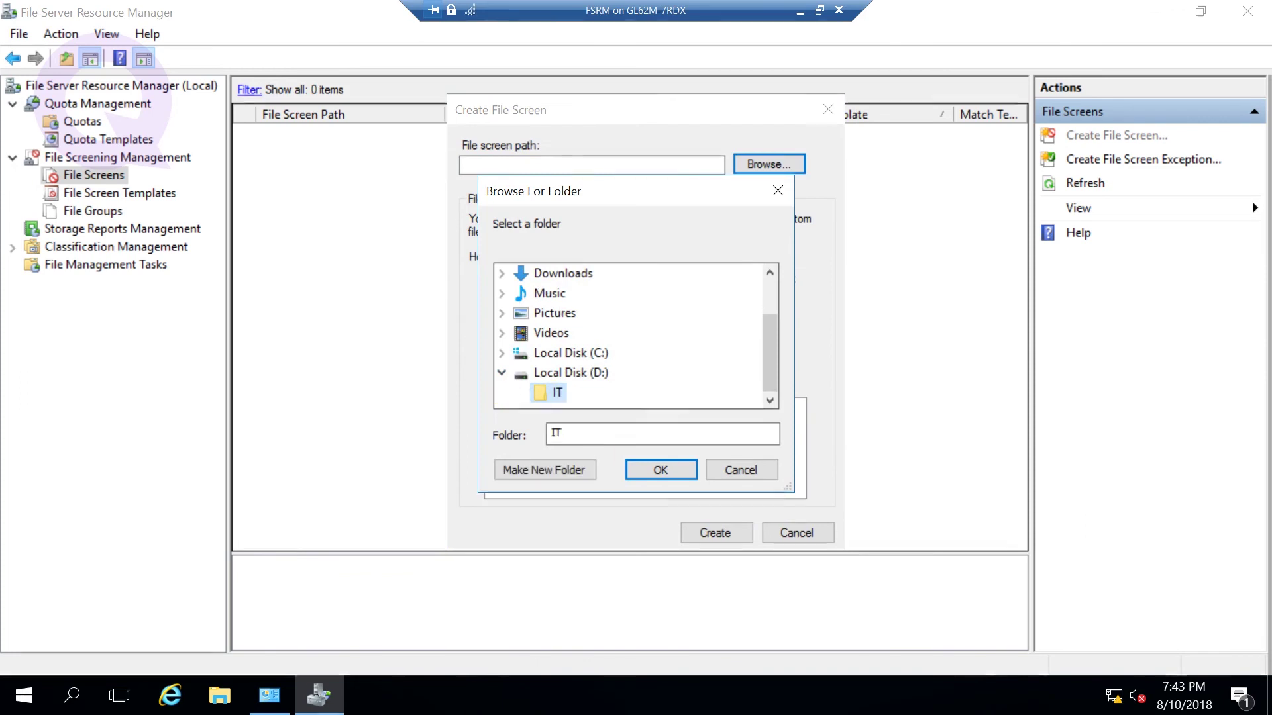
pyautogui.click(657, 471)
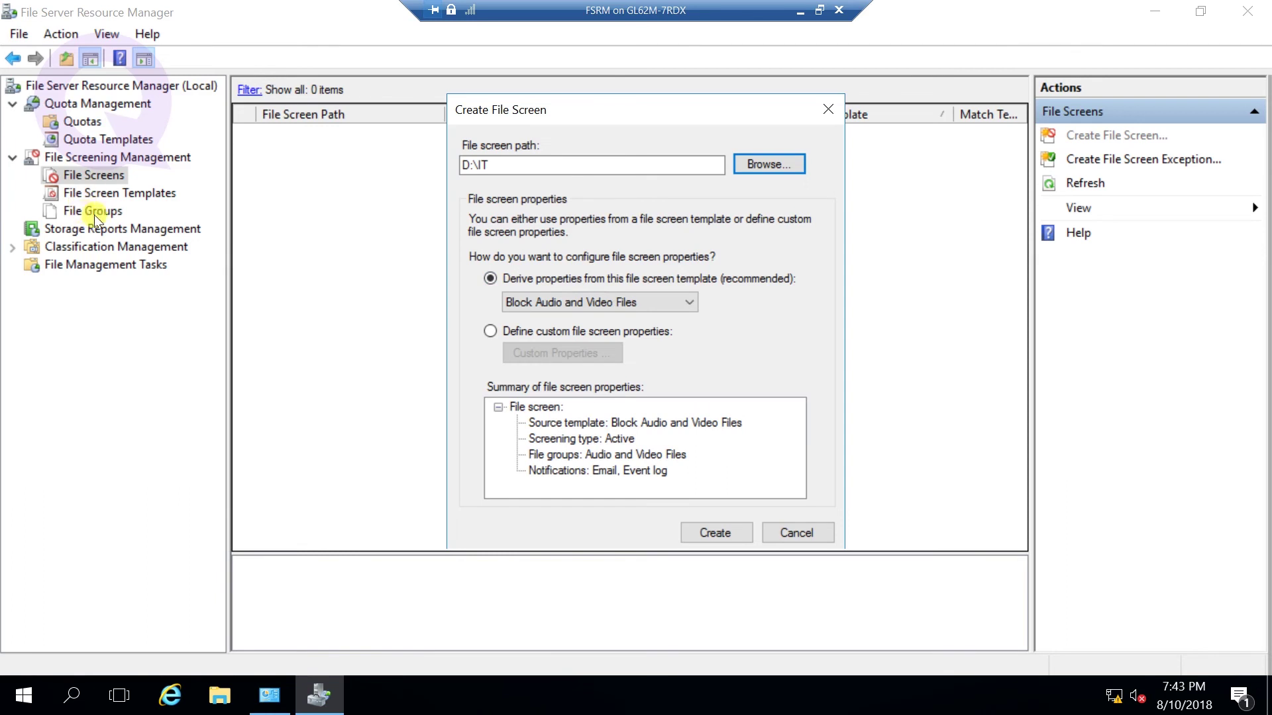
# - Choose to define custom file screen properties instead of a template
pyautogui.click(604, 301)
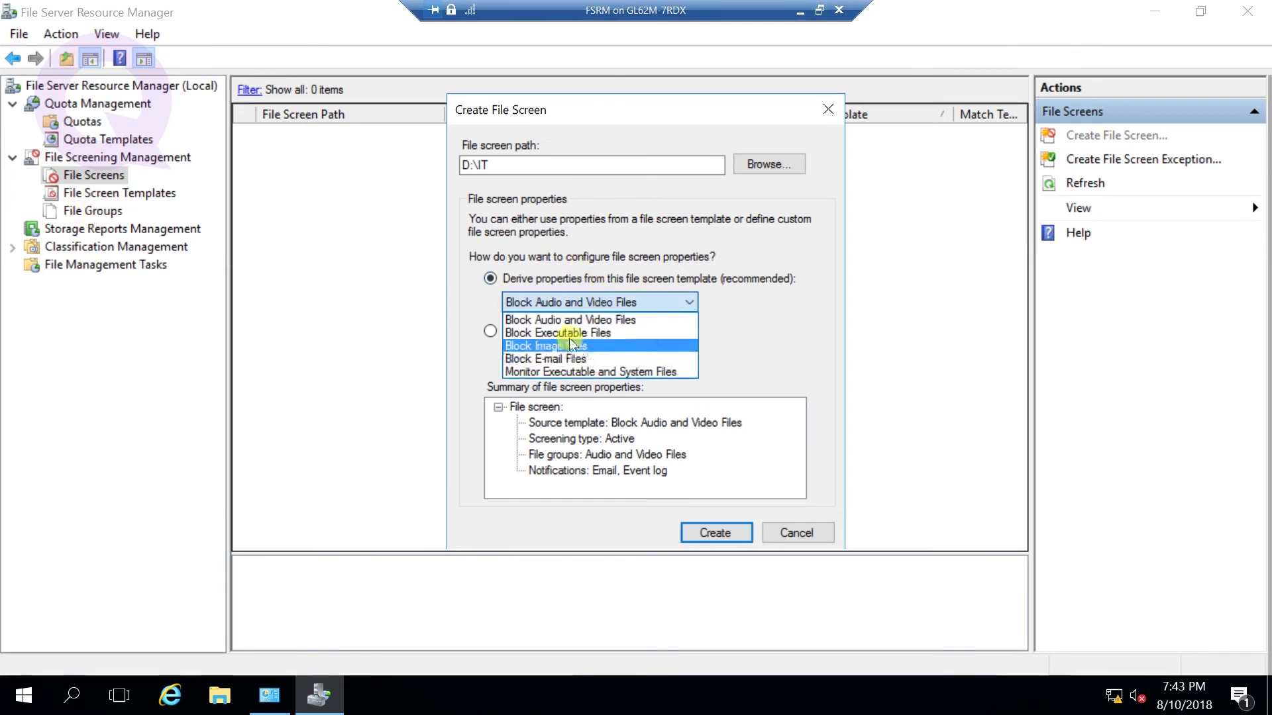
pyautogui.click(765, 337)
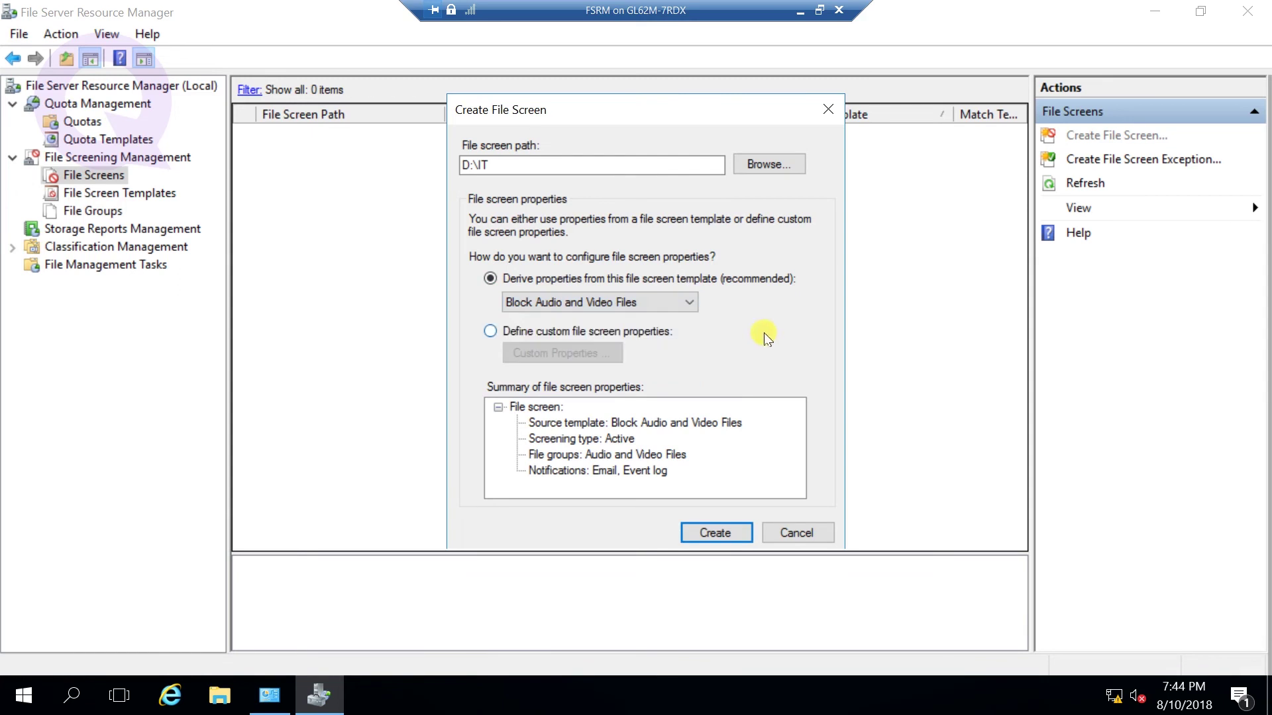
pyautogui.click(595, 329)
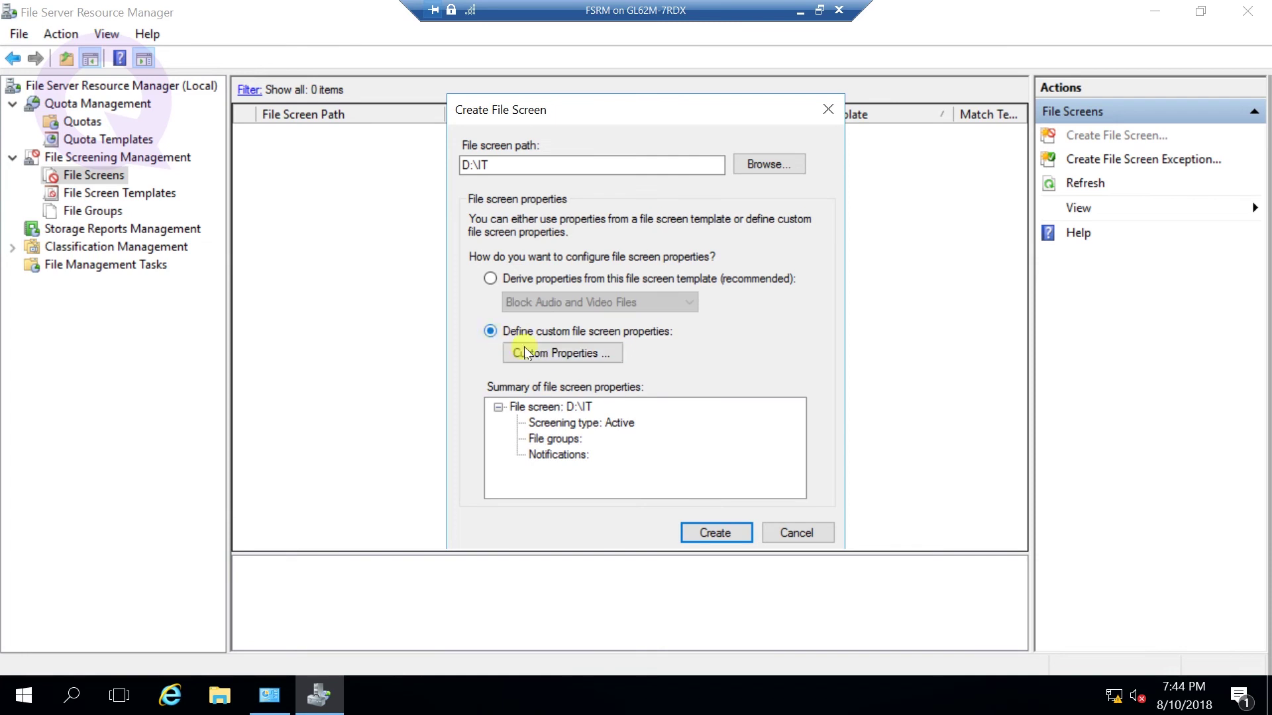
pyautogui.click(546, 352)
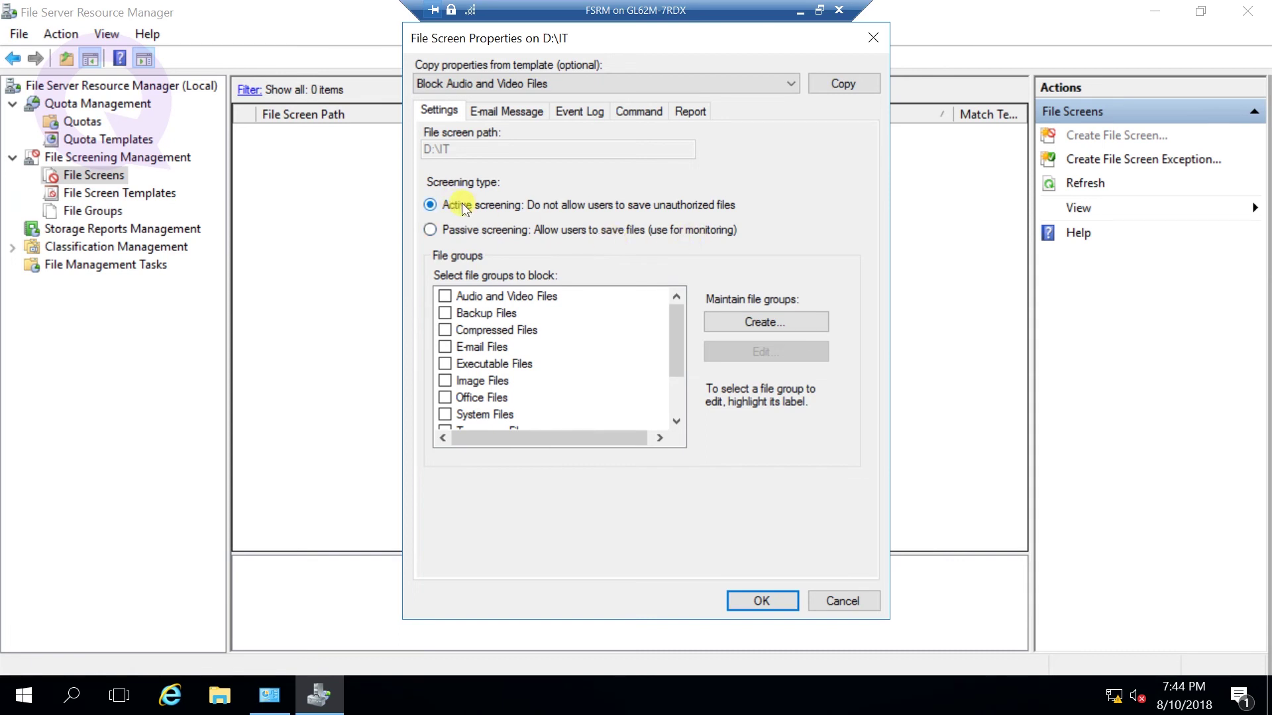
# - Start a new file group from the D:\IT file screen's custom properties
pyautogui.click(760, 325)
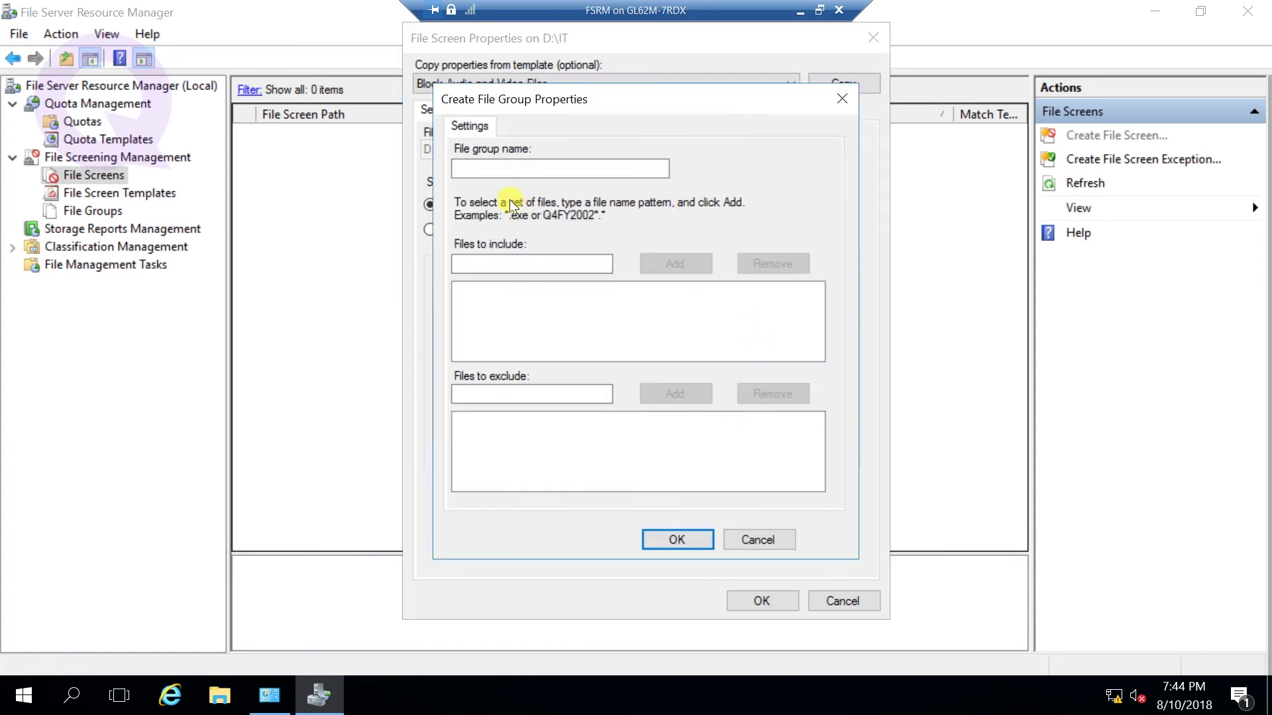
# - Name the new file group IT and include the patterns *.mp4 and *.avi
pyautogui.click(487, 174)
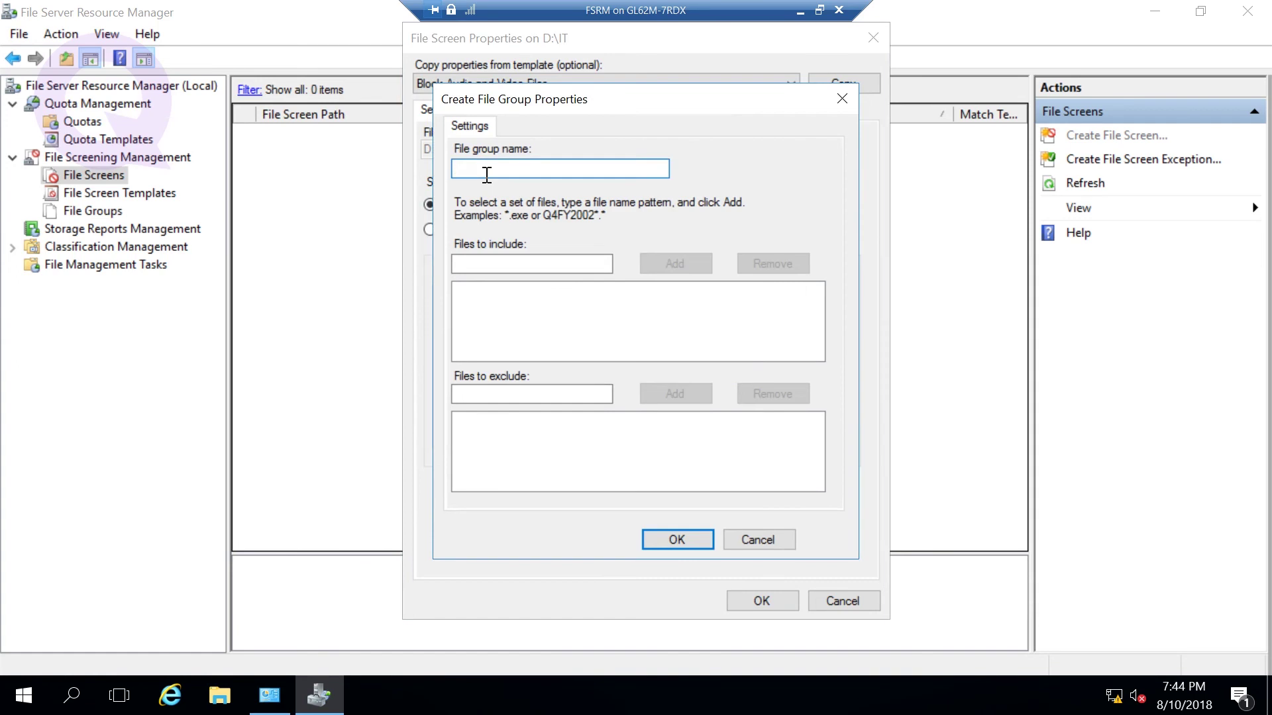
pyautogui.write('IT')
pyautogui.click(494, 263)
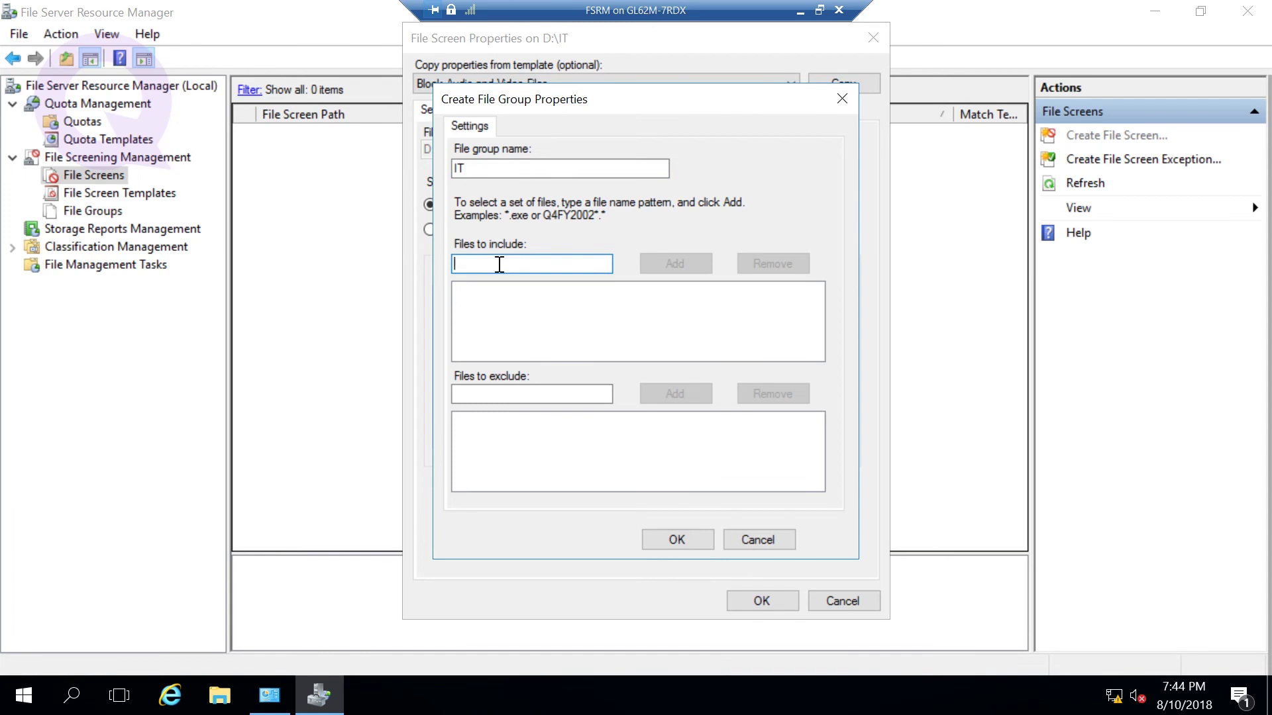
pyautogui.click(497, 397)
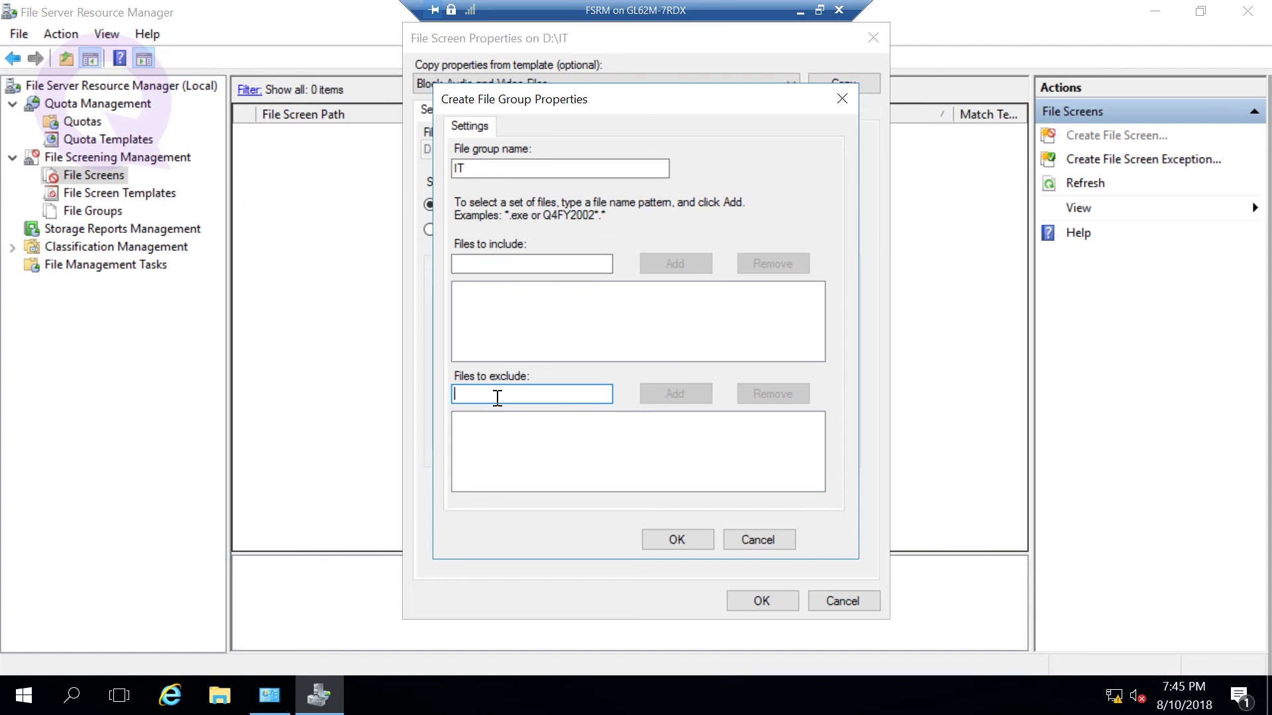
pyautogui.click(508, 264)
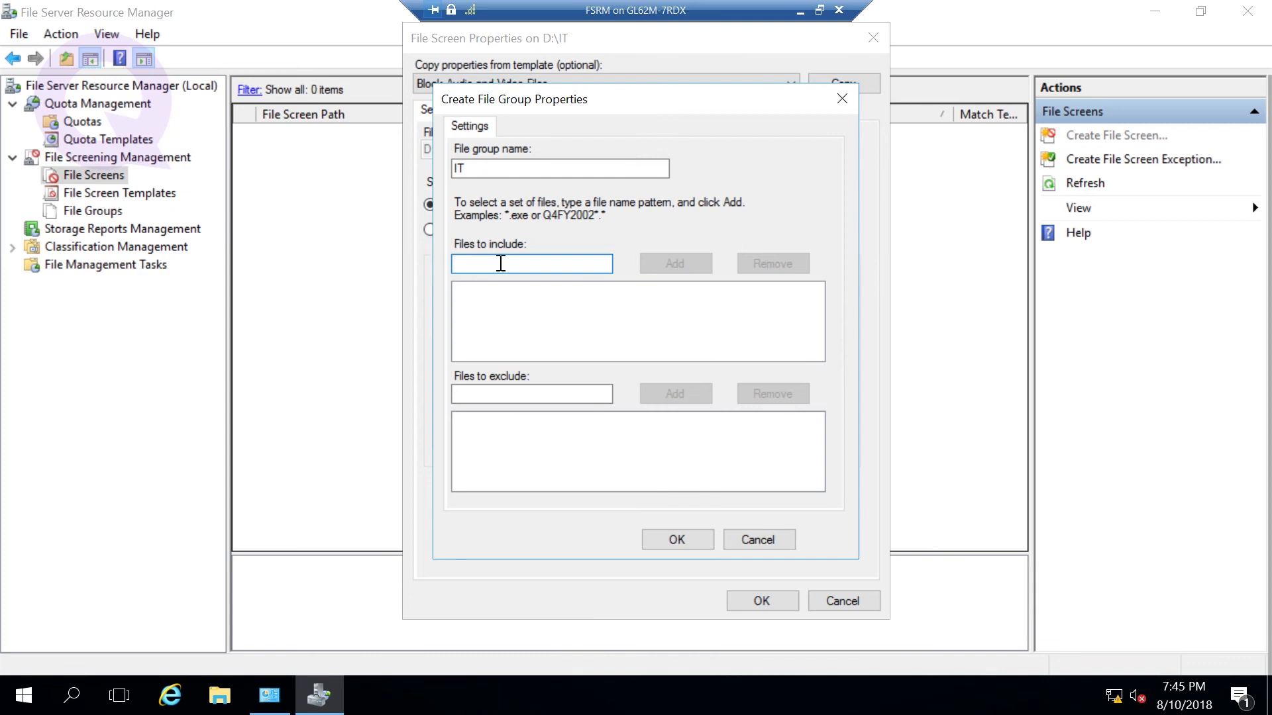
pyautogui.write('*.')
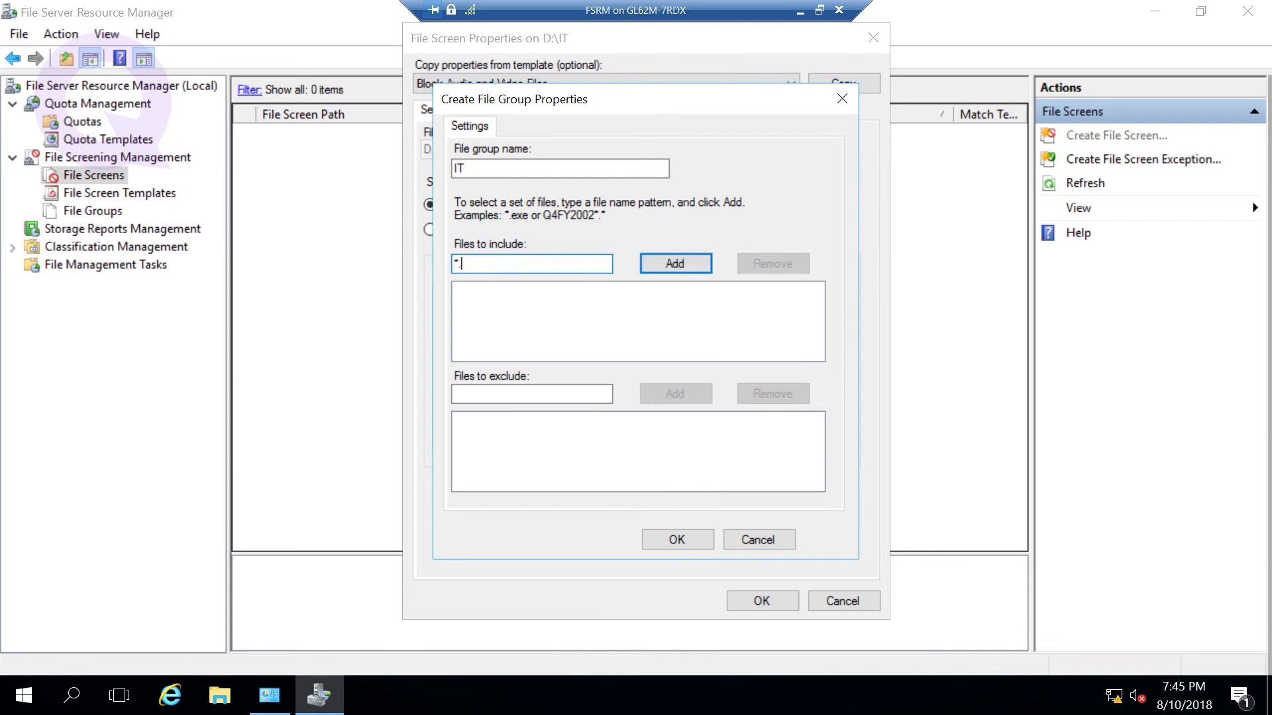
pyautogui.write('mp4')
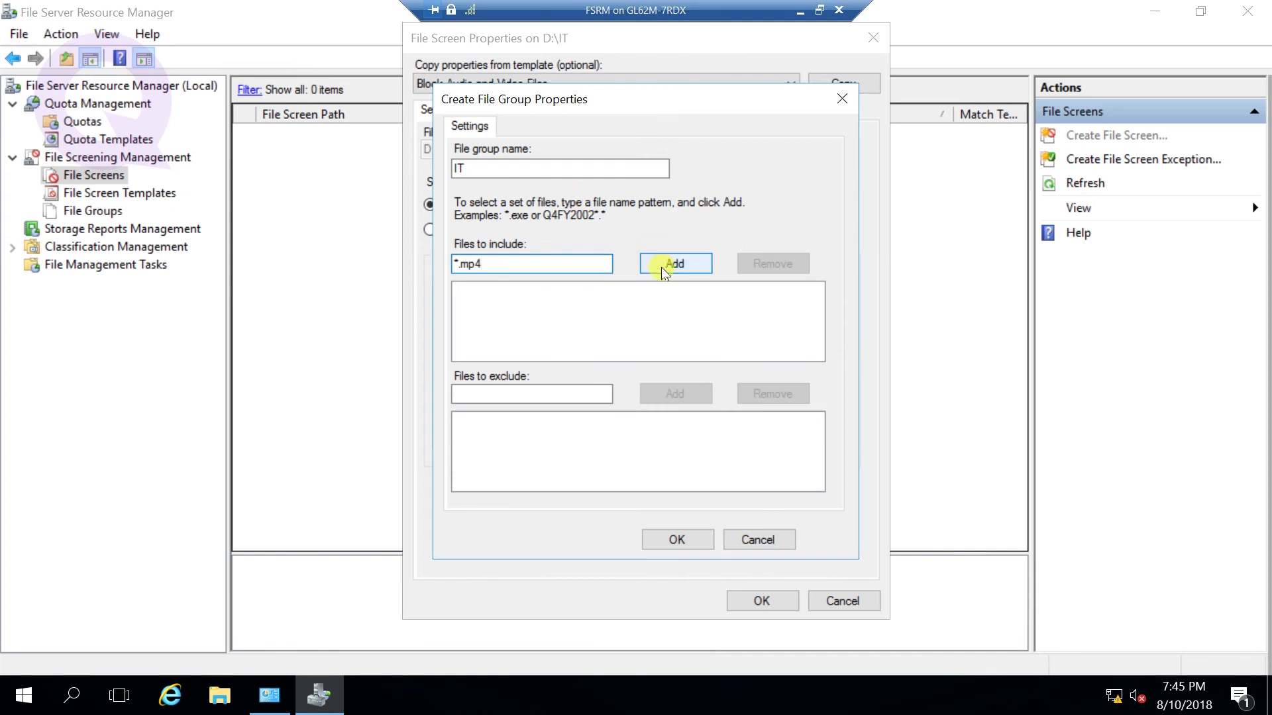
pyautogui.click(661, 267)
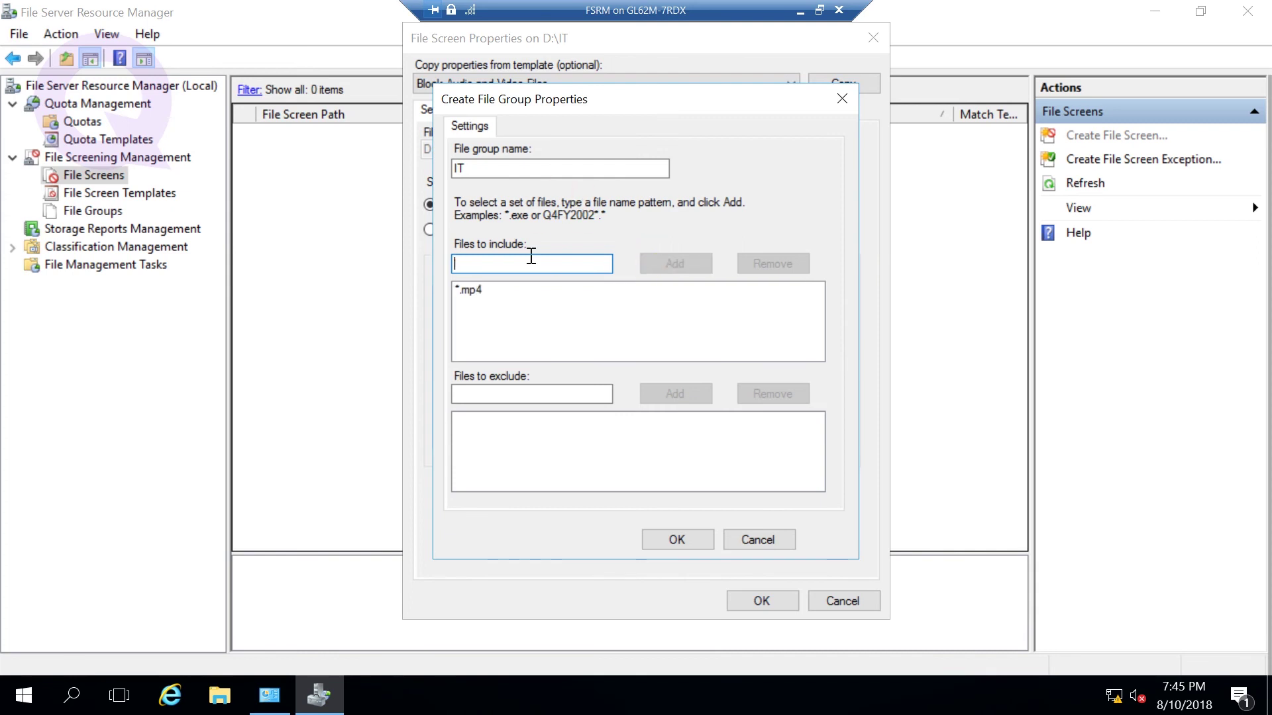
pyautogui.write('*')
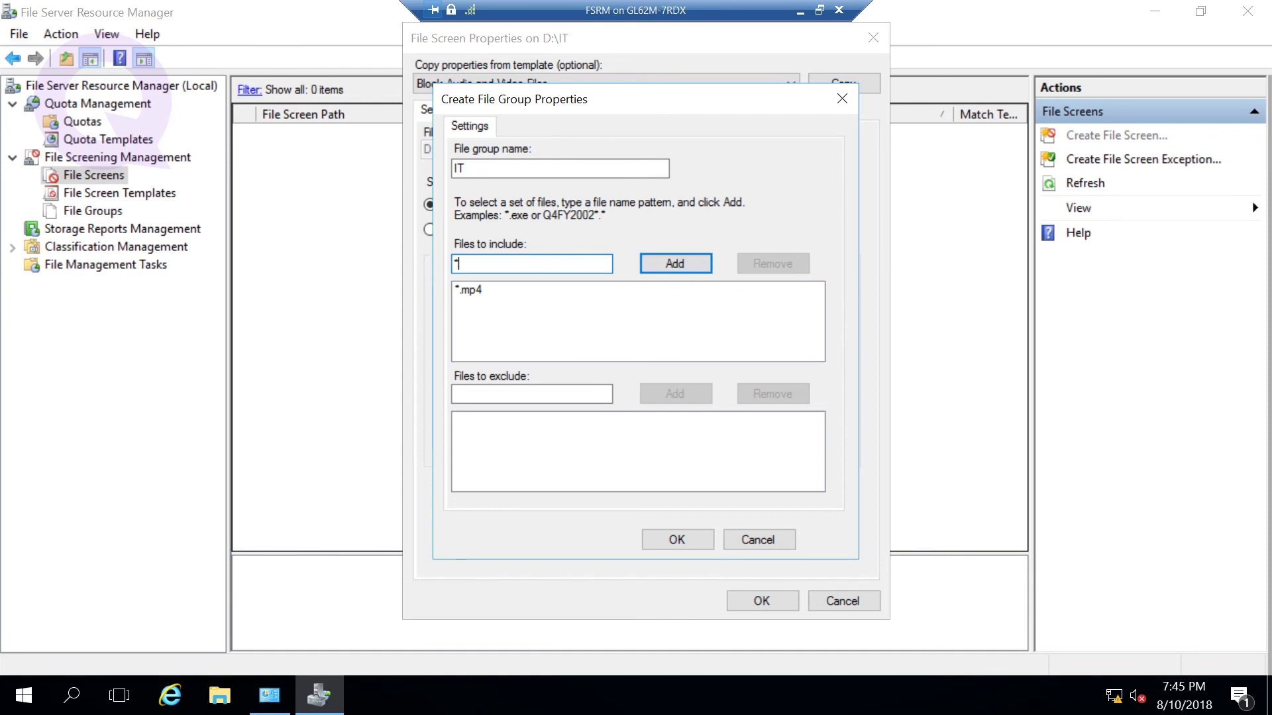
pyautogui.write('.avi')
pyautogui.click(654, 264)
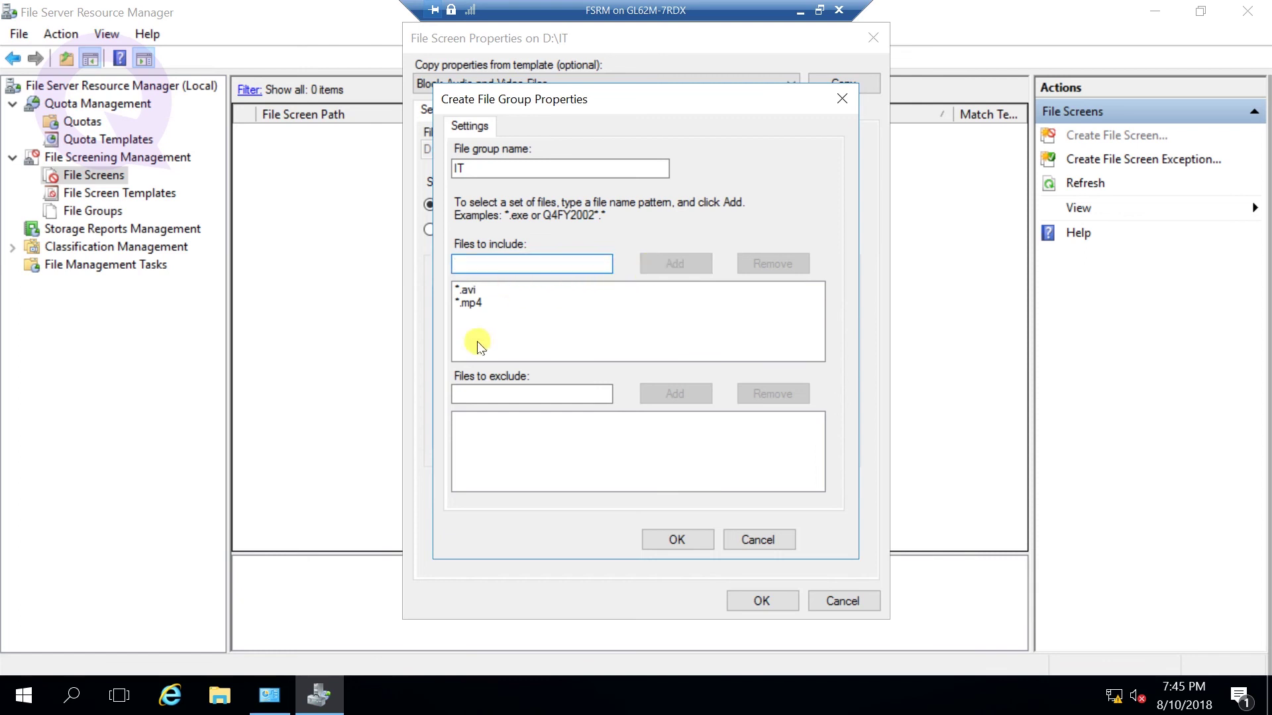
# - Save the IT file group and select it as the group to block on D:\IT
pyautogui.click(692, 541)
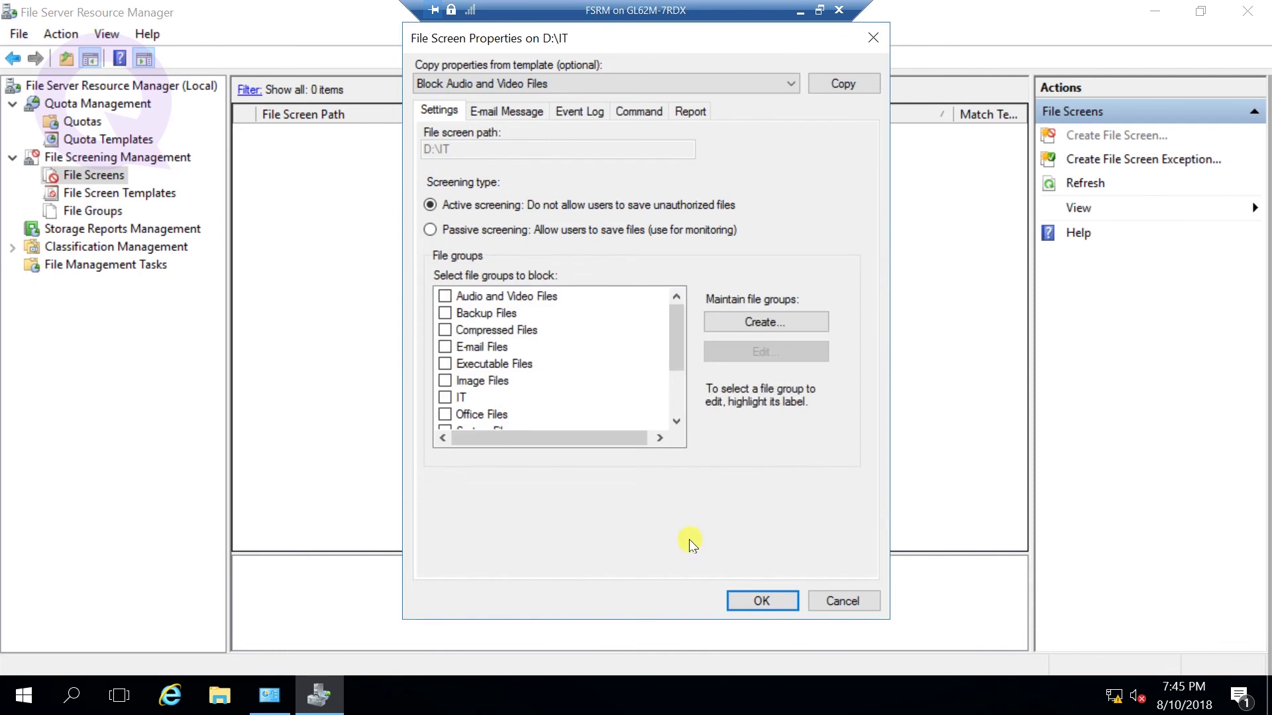
pyautogui.scroll(-2, 636, 406)
pyautogui.scroll(2, 557, 406)
pyautogui.scroll(-1, 498, 350)
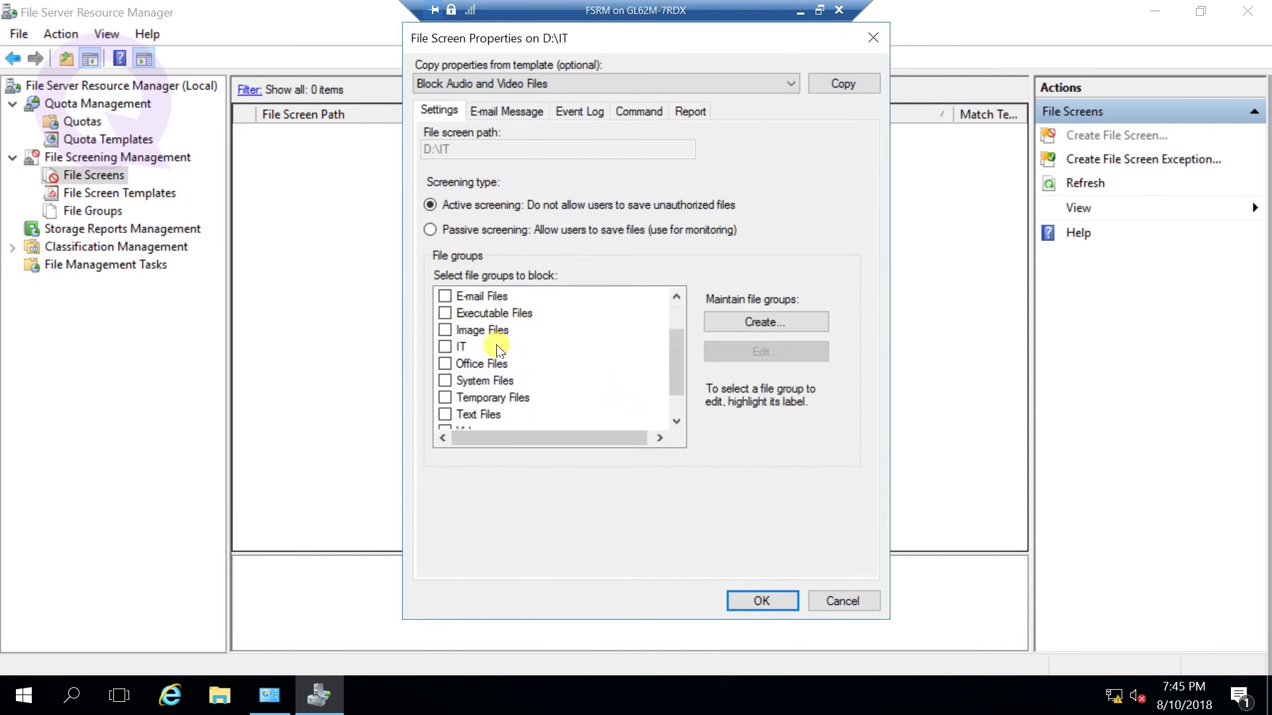
pyautogui.click(445, 347)
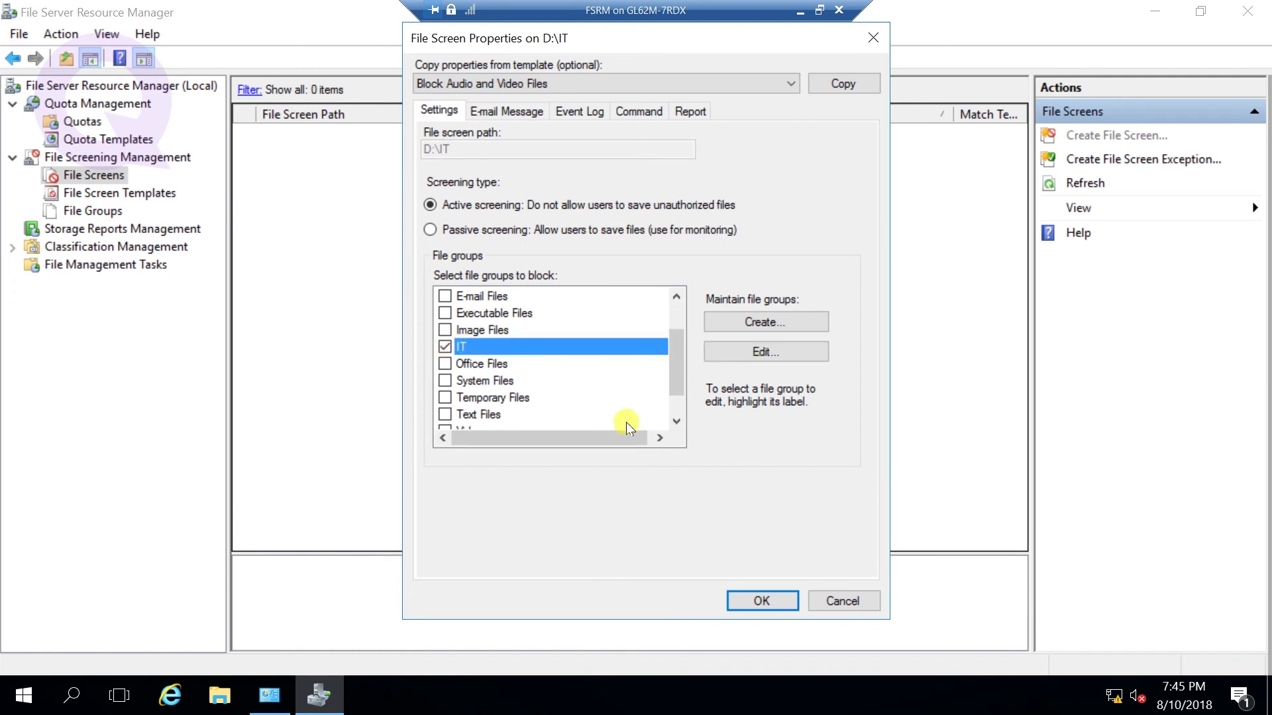
pyautogui.click(771, 597)
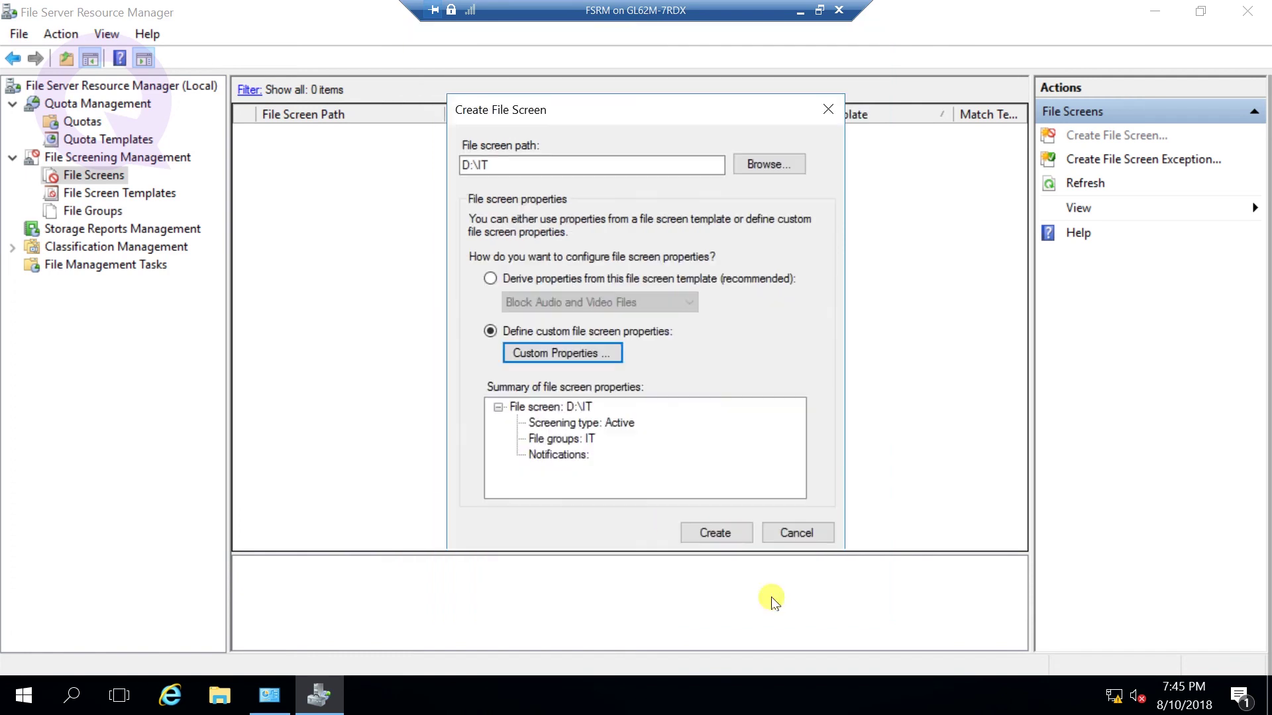
# - Create the D:\IT file screen without saving a template and review its details
pyautogui.click(714, 534)
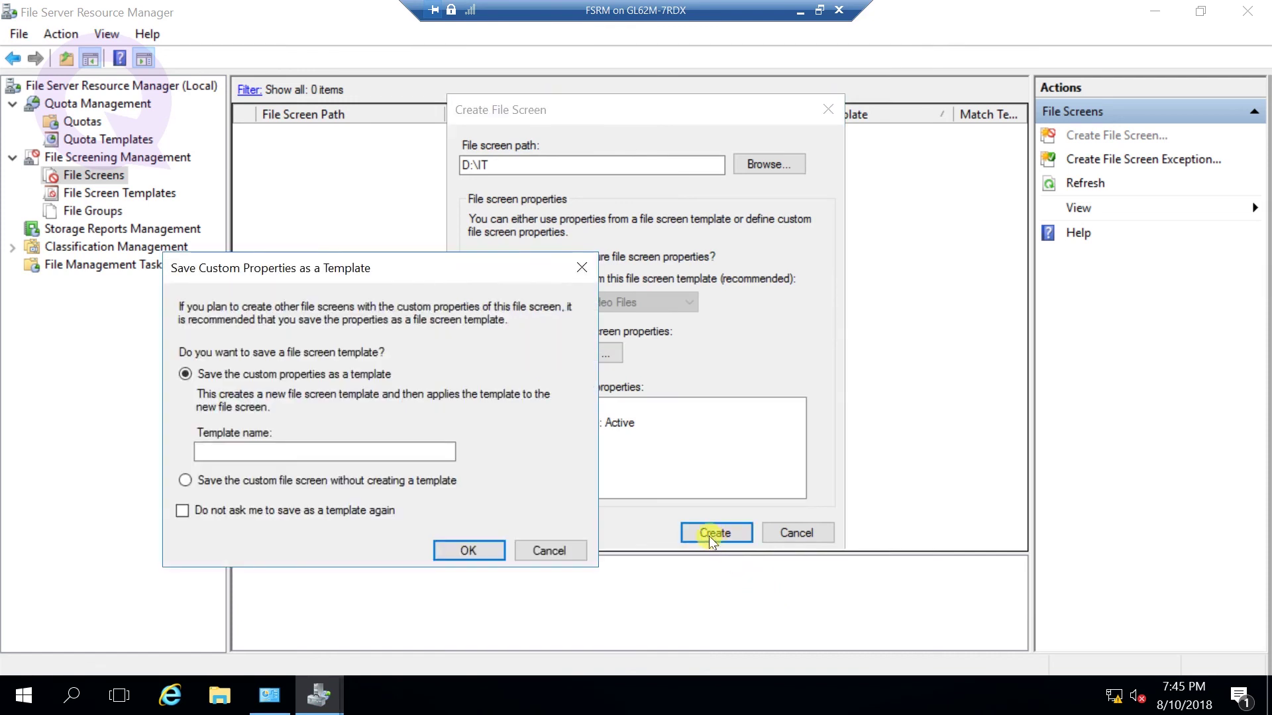
pyautogui.moveTo(306, 275); pyautogui.dragTo(560, 176)
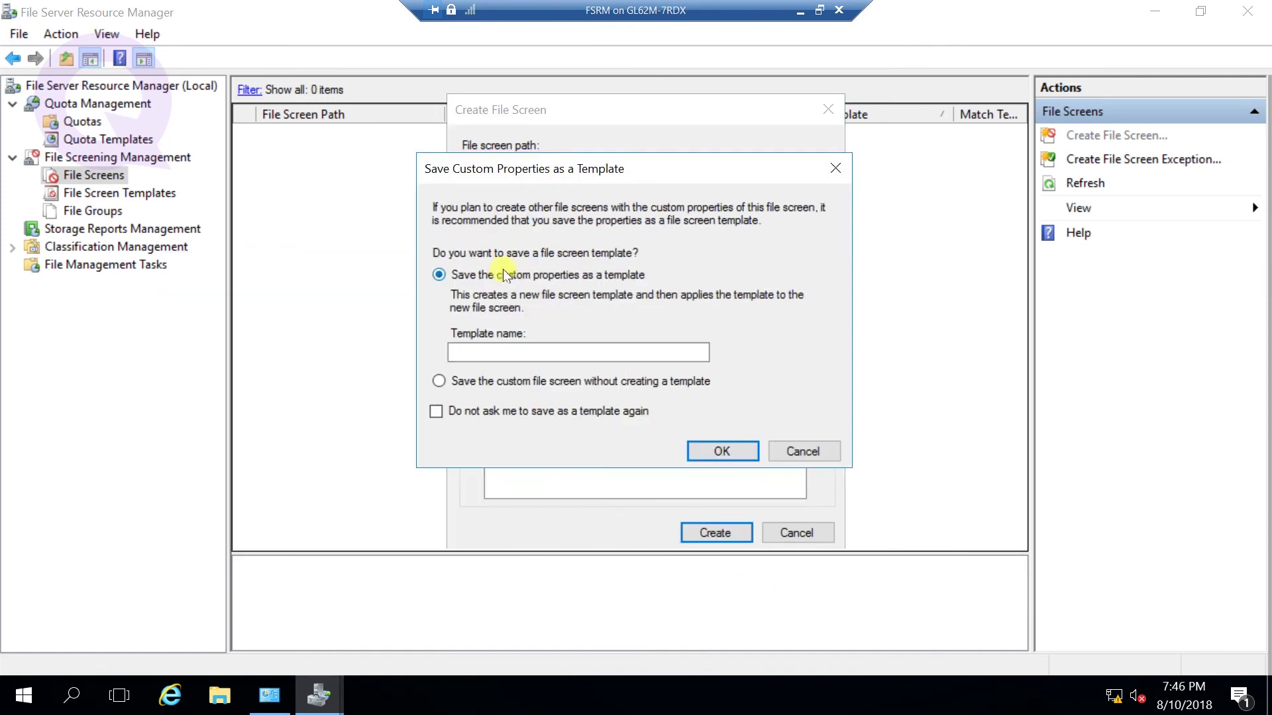
pyautogui.click(487, 384)
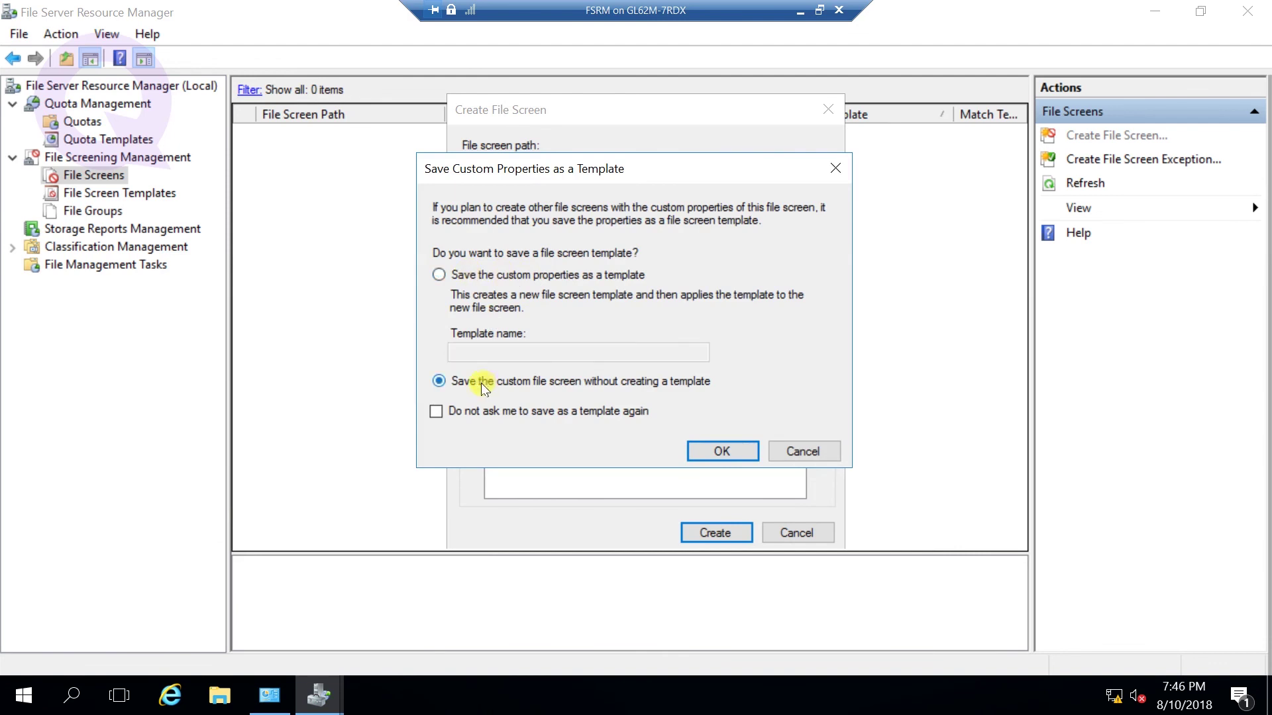
pyautogui.click(713, 451)
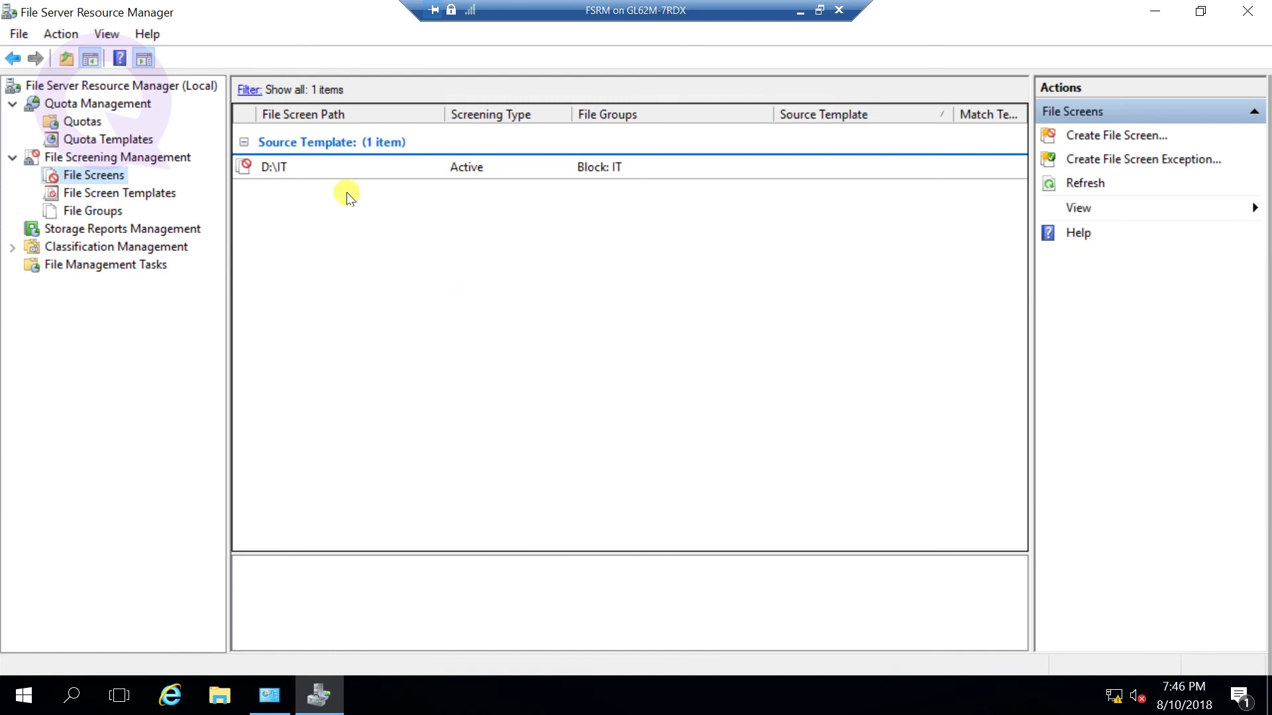
pyautogui.click(279, 167)
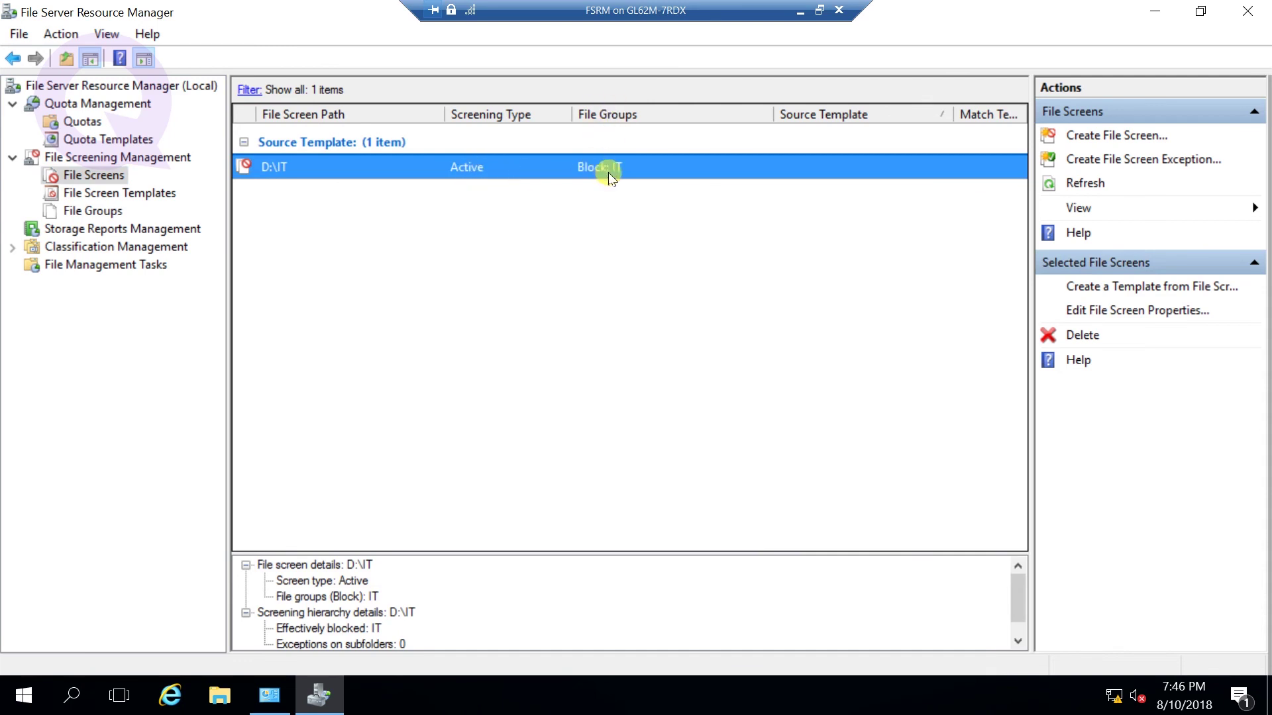
pyautogui.click(800, 11)
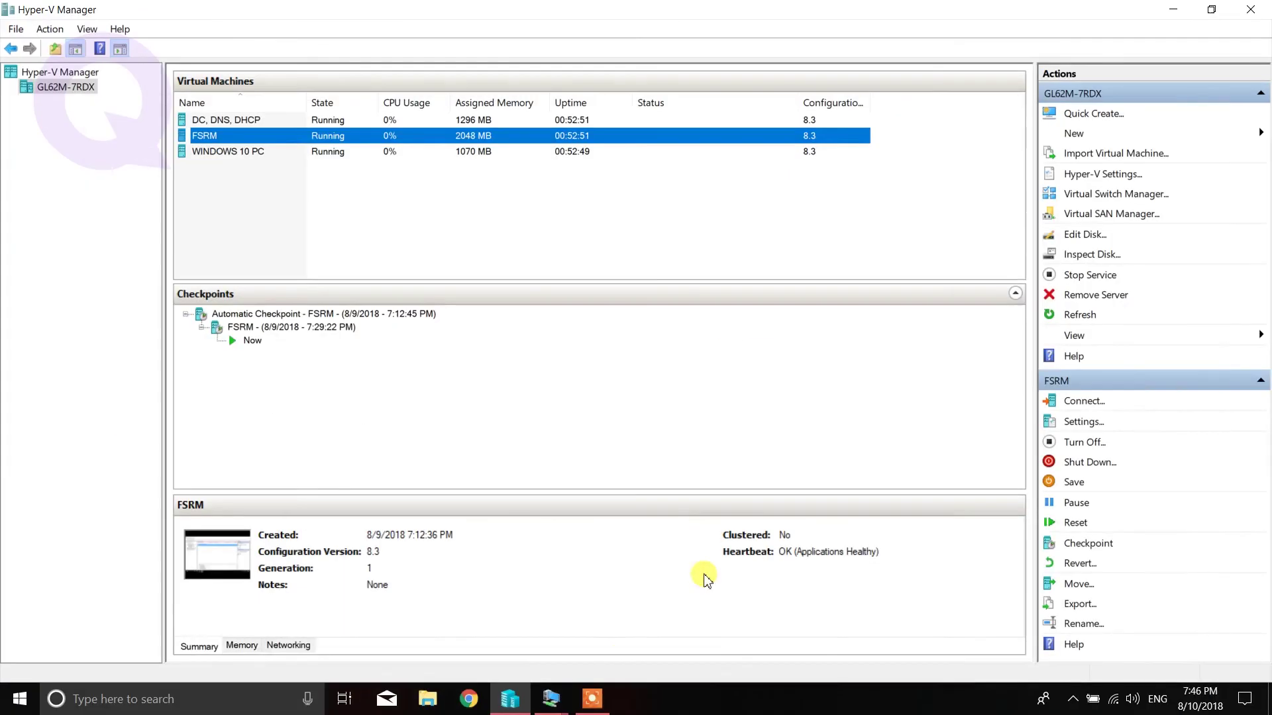
# - Bring up the WINDOWS 10 PC VM console and enter the account password on its lock screen
pyautogui.moveTo(551, 699)
pyautogui.click(715, 626)
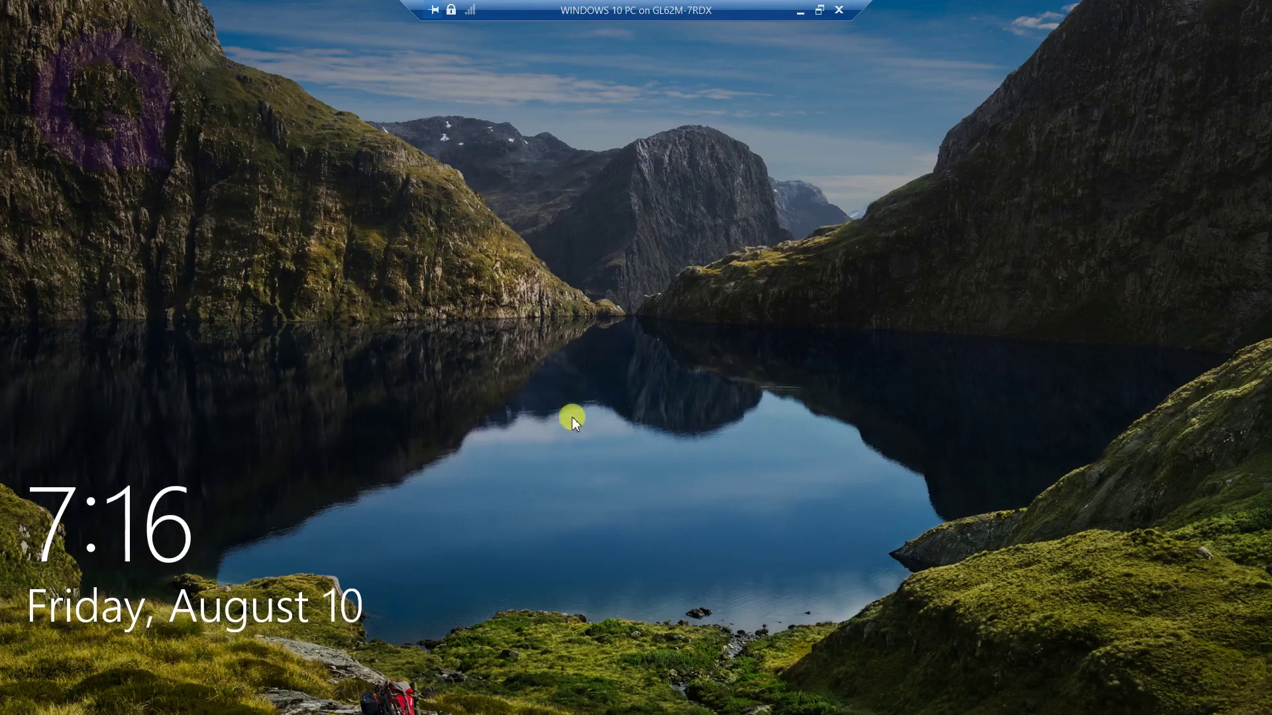
pyautogui.click(563, 407)
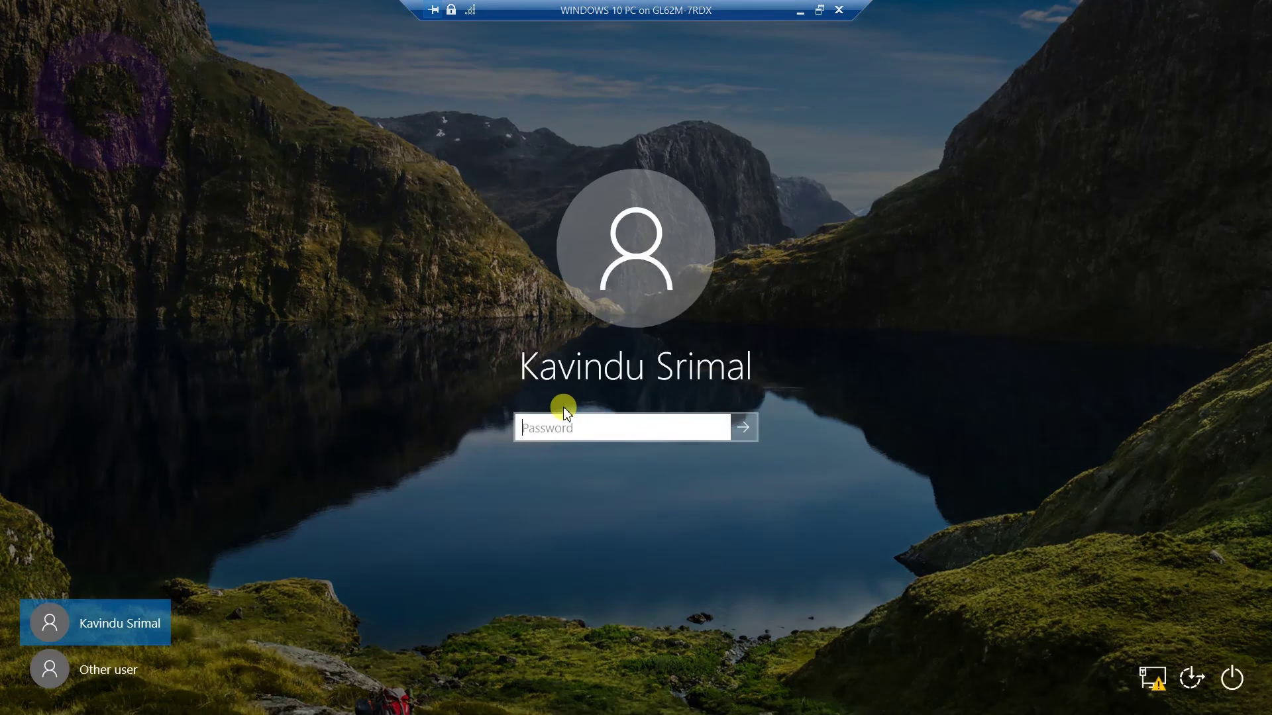
pyautogui.write('••••••••')
# - Sign in, then open the it folder on the \\192.168.1.30 share via Run
pyautogui.press('Return')
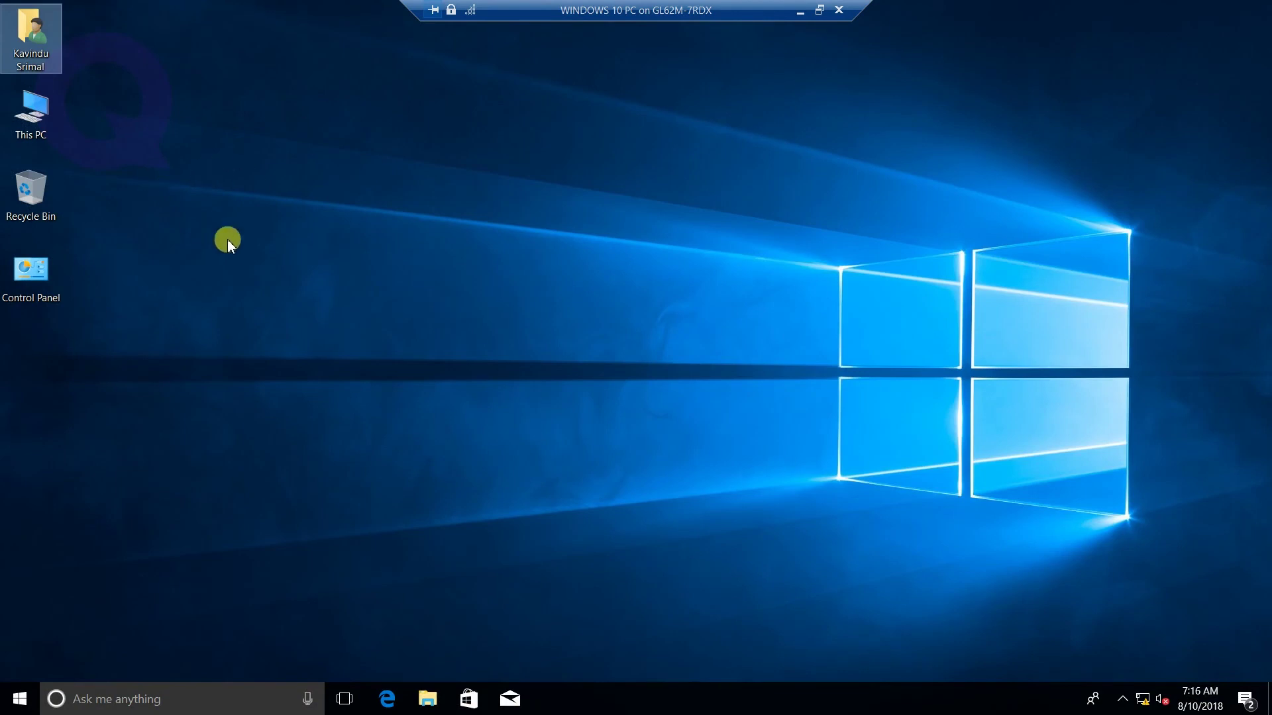
pyautogui.press('super+r')
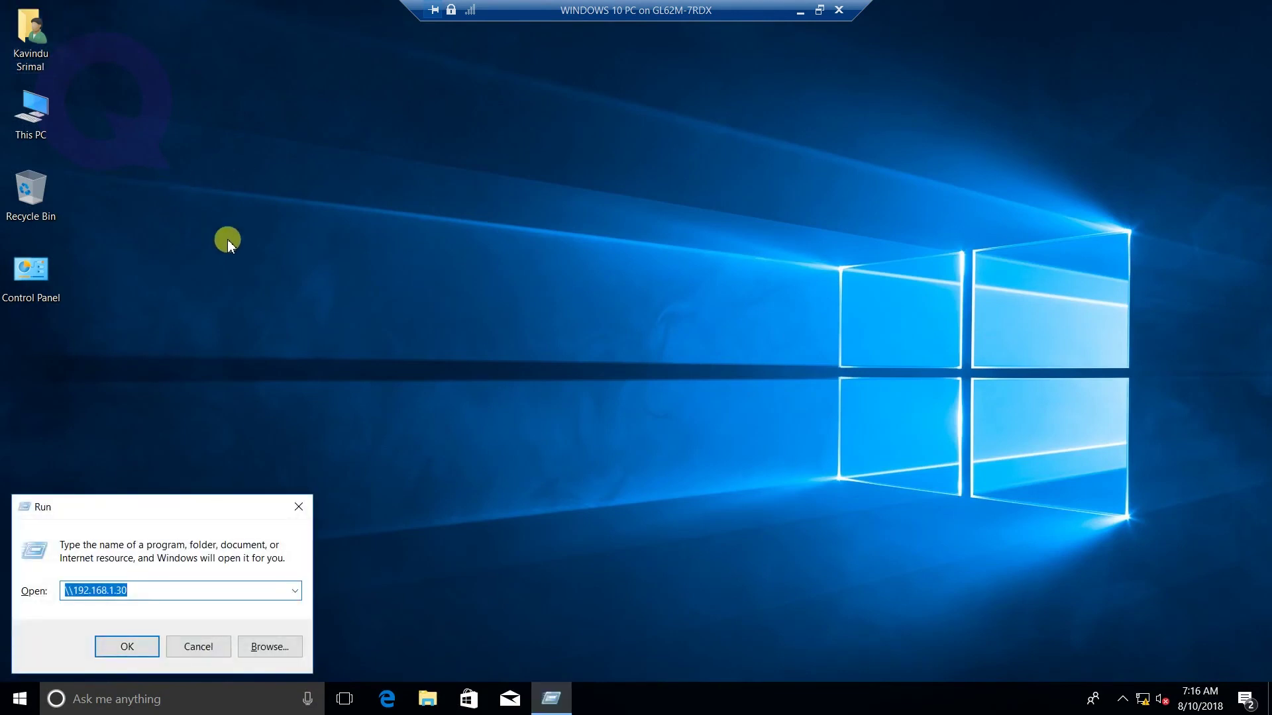
pyautogui.press('Return')
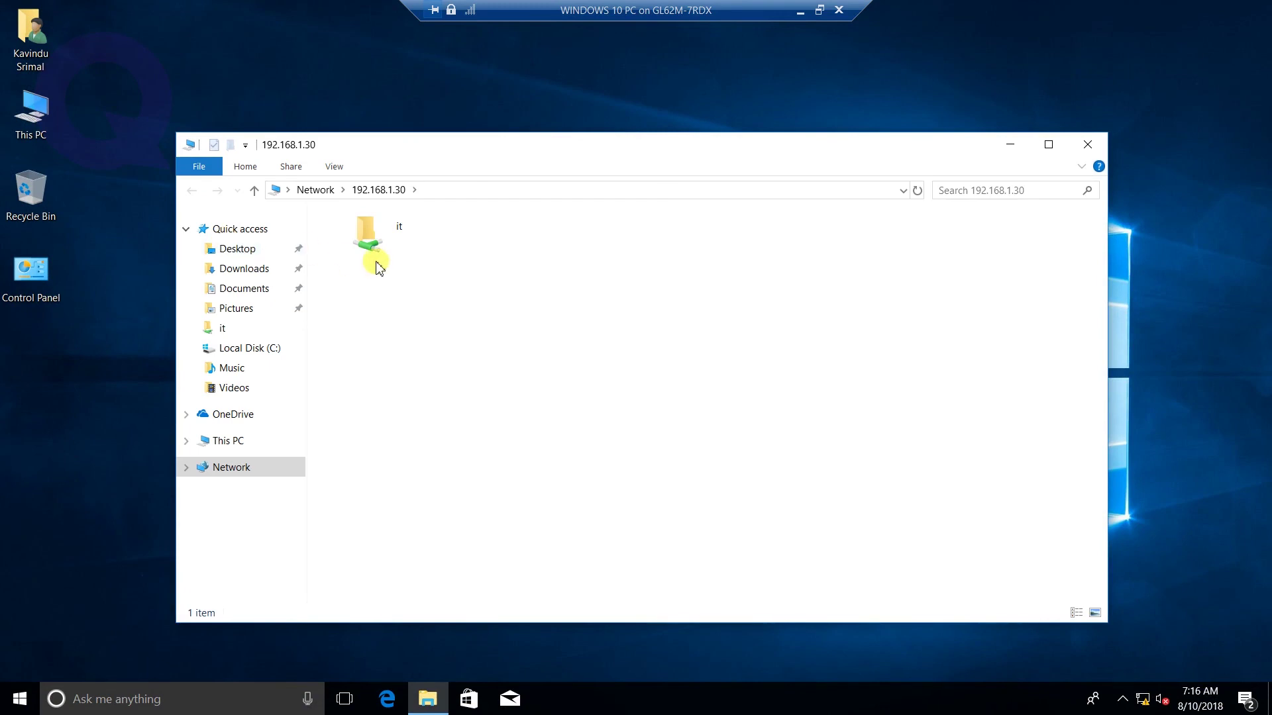
pyautogui.moveTo(403, 153); pyautogui.dragTo(457, 119)
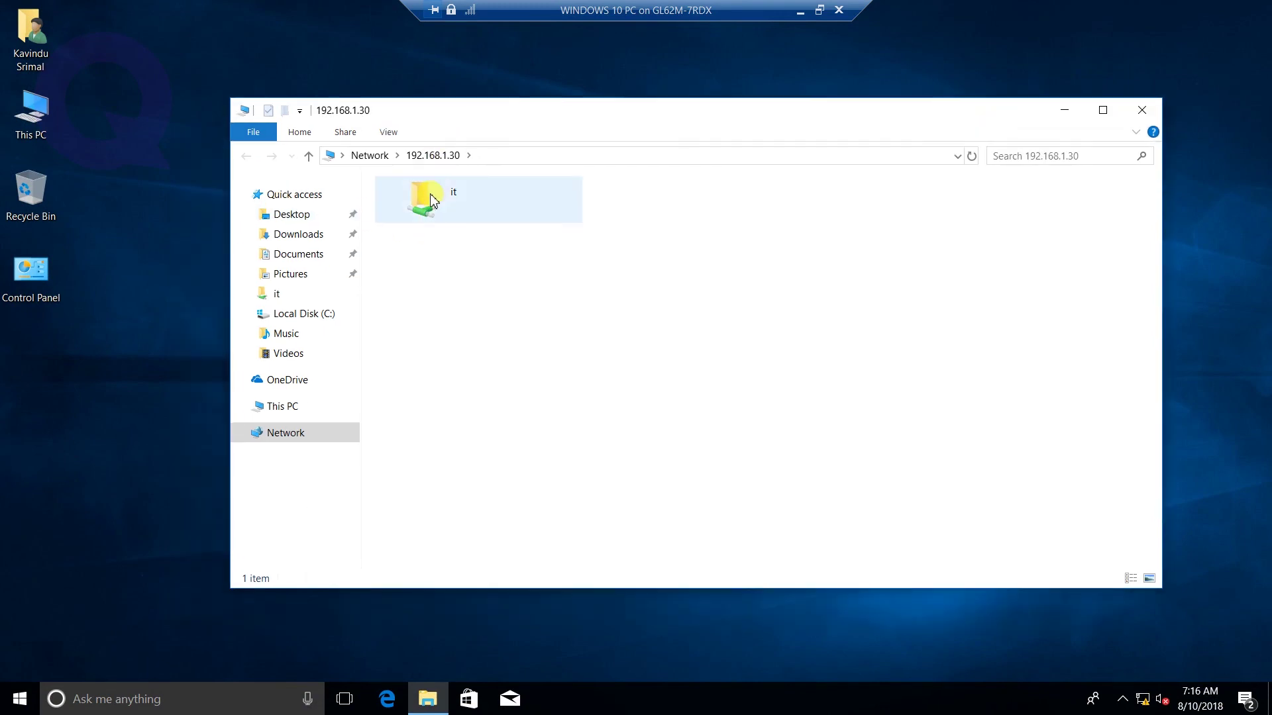
pyautogui.doubleClick(432, 198)
# - Open Local Disk (C:) from This PC in a second Explorer window
pyautogui.moveTo(424, 110); pyautogui.dragTo(425, 74)
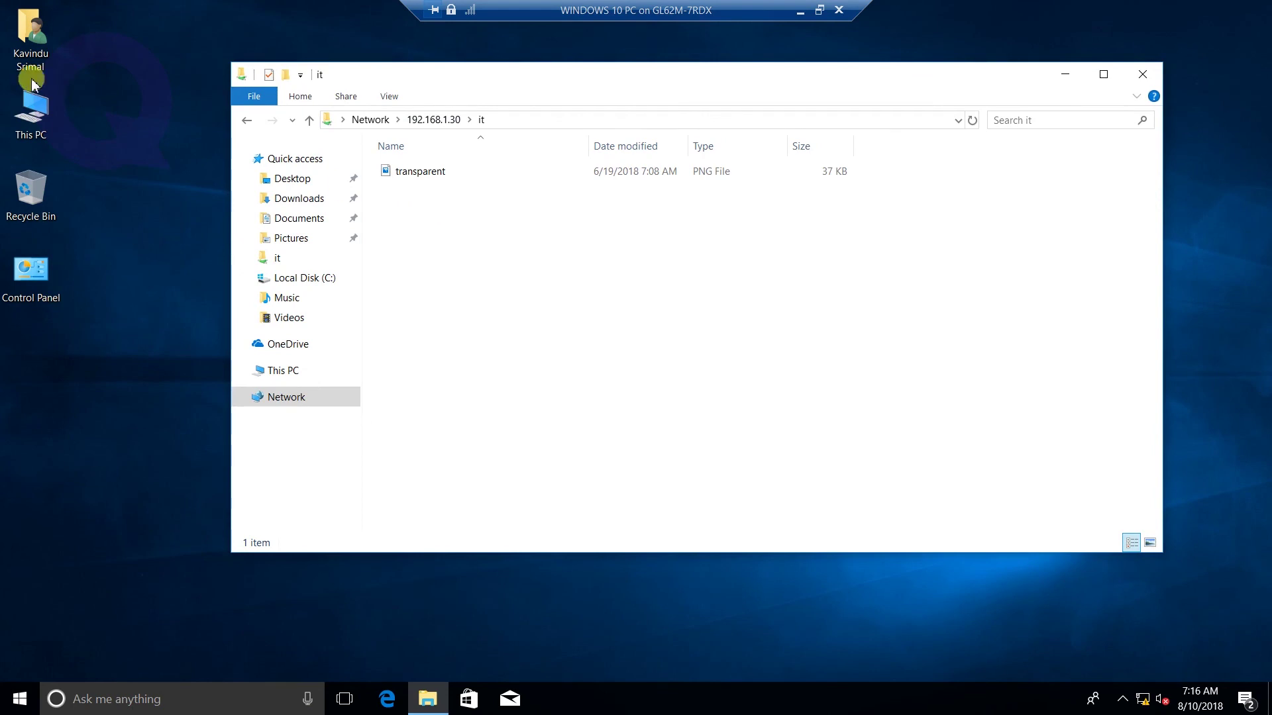
pyautogui.doubleClick(75, 99)
pyautogui.doubleClick(709, 368)
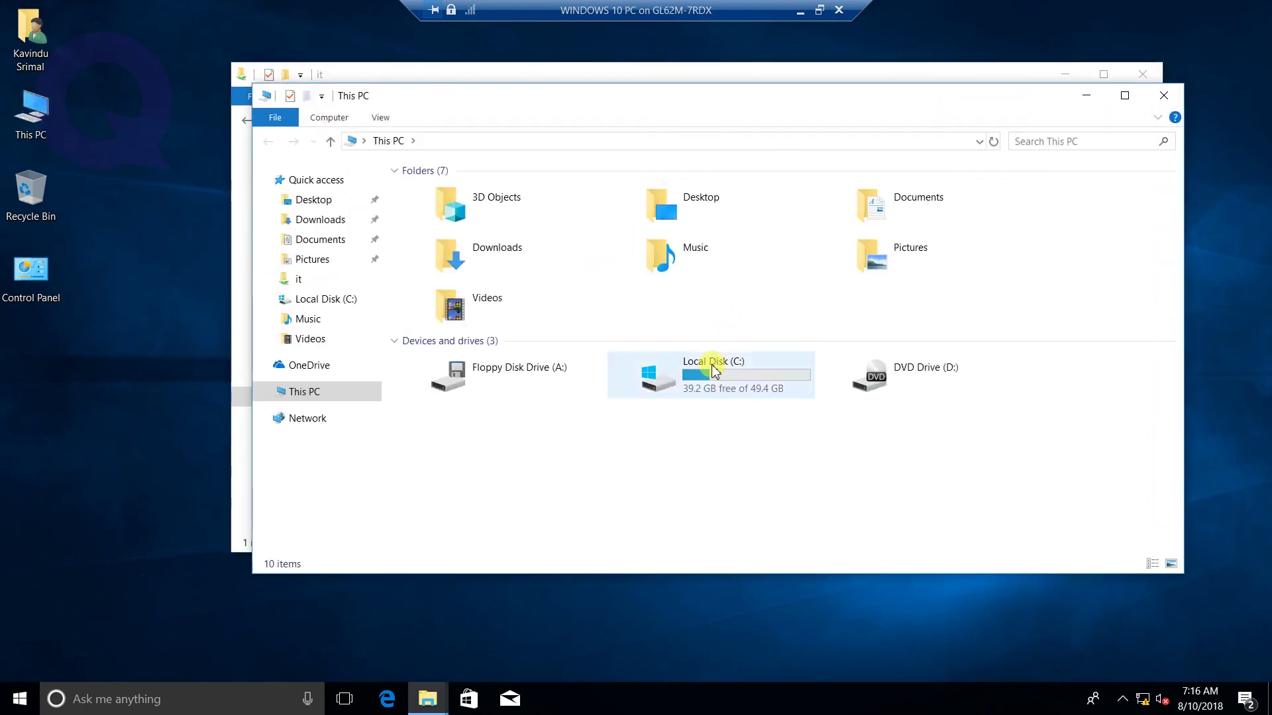
# - Try copying the QTech-SL.mp4 video from Documents into the shared it folder
pyautogui.click(318, 242)
pyautogui.click(511, 196)
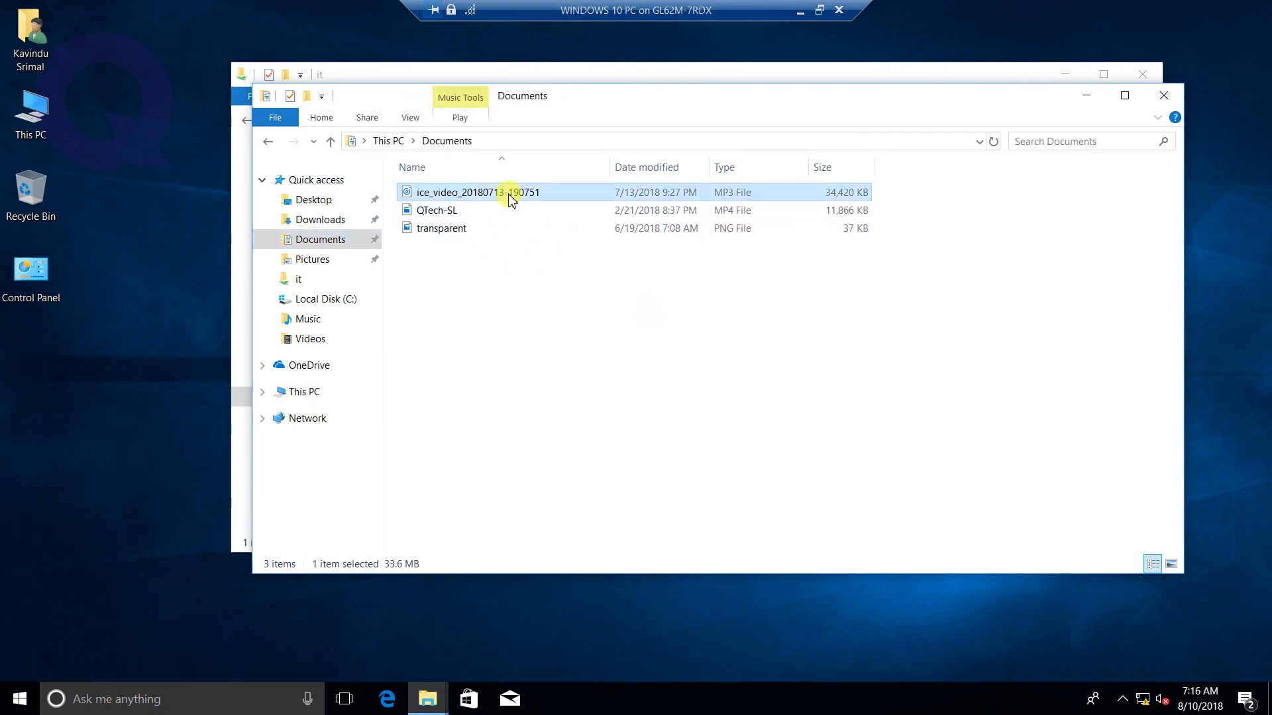
pyautogui.click(429, 214)
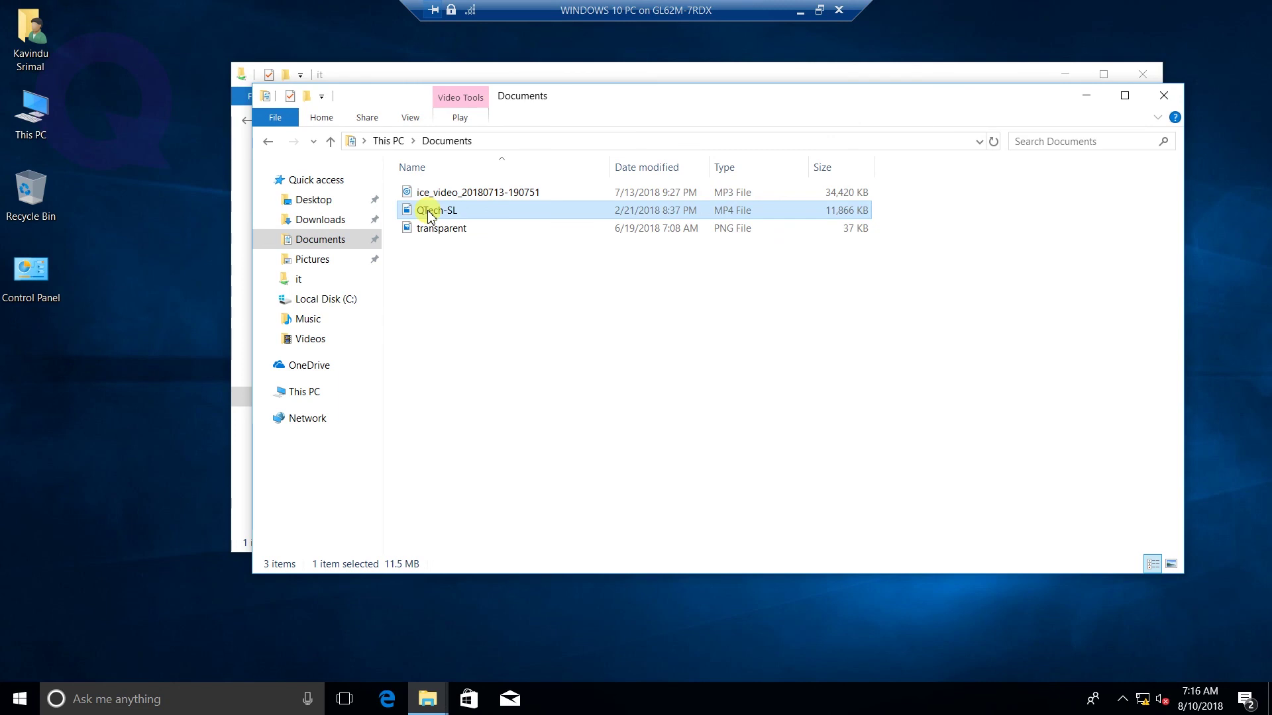
pyautogui.moveTo(393, 108); pyautogui.dragTo(679, 135)
pyautogui.click(437, 242)
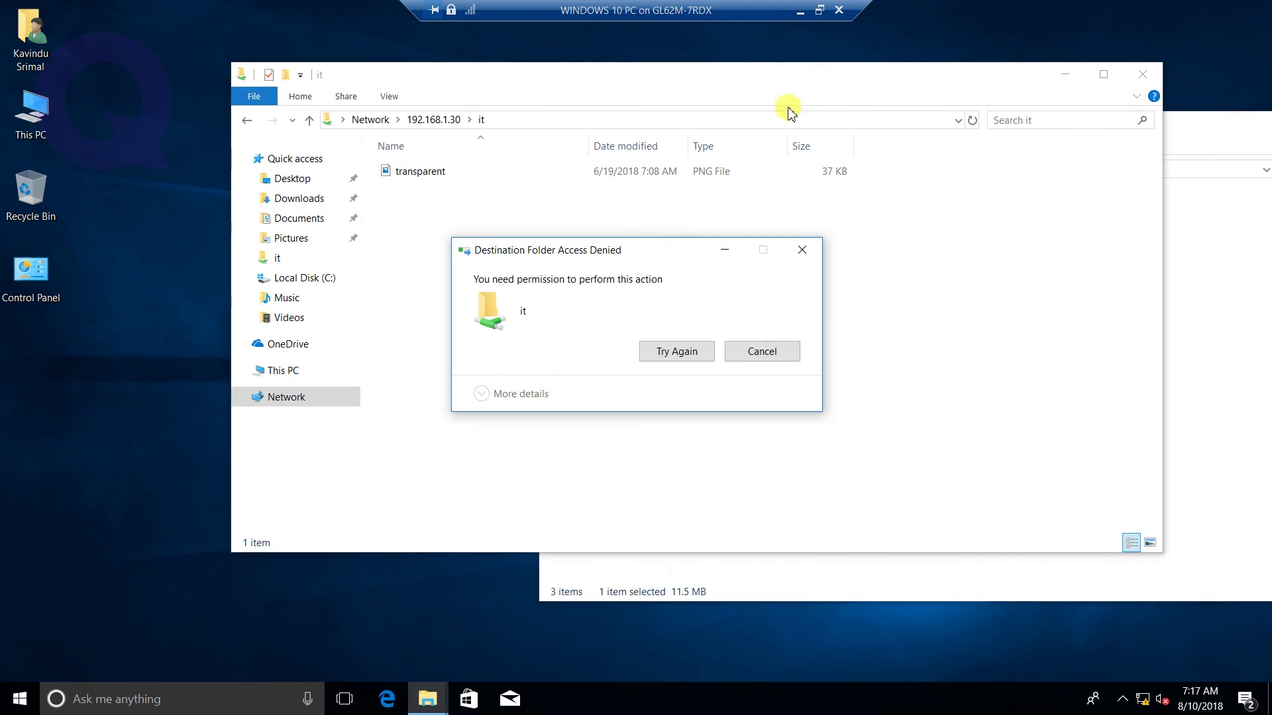
# - Dismiss the Access Denied message and close the Explorer windows
pyautogui.click(1138, 74)
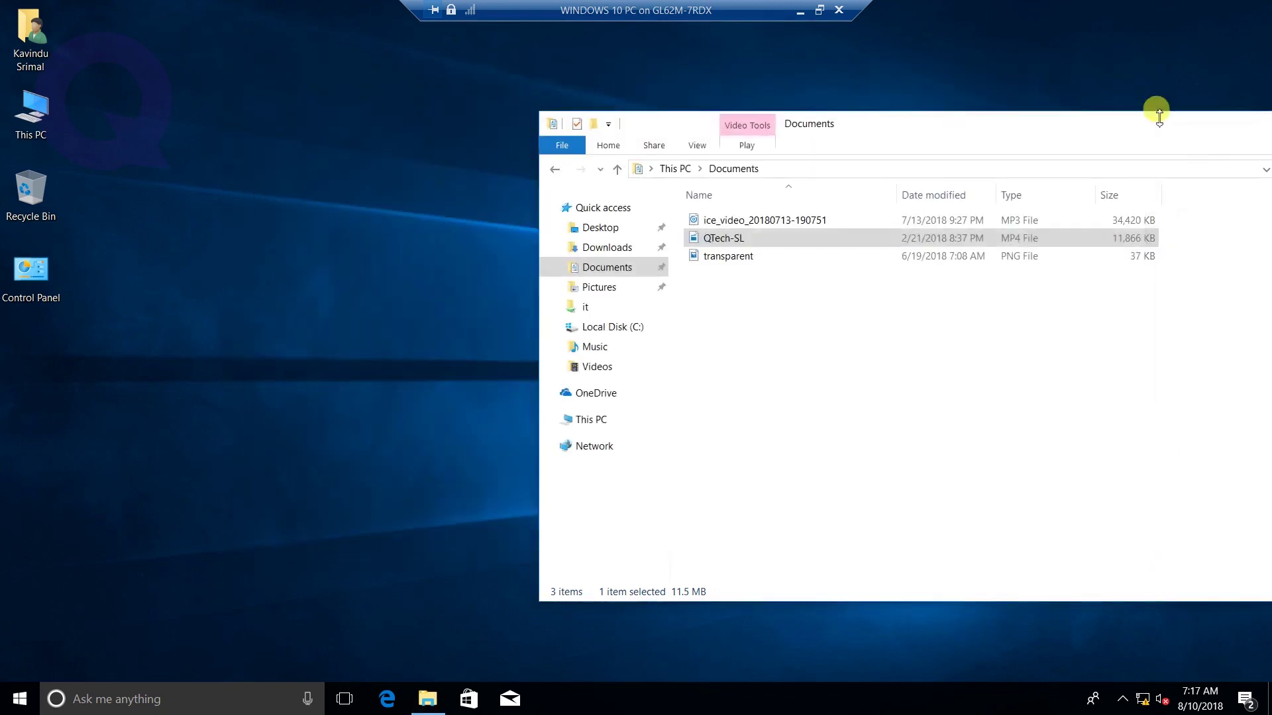
pyautogui.moveTo(1159, 113); pyautogui.dragTo(798, 142)
pyautogui.click(1075, 145)
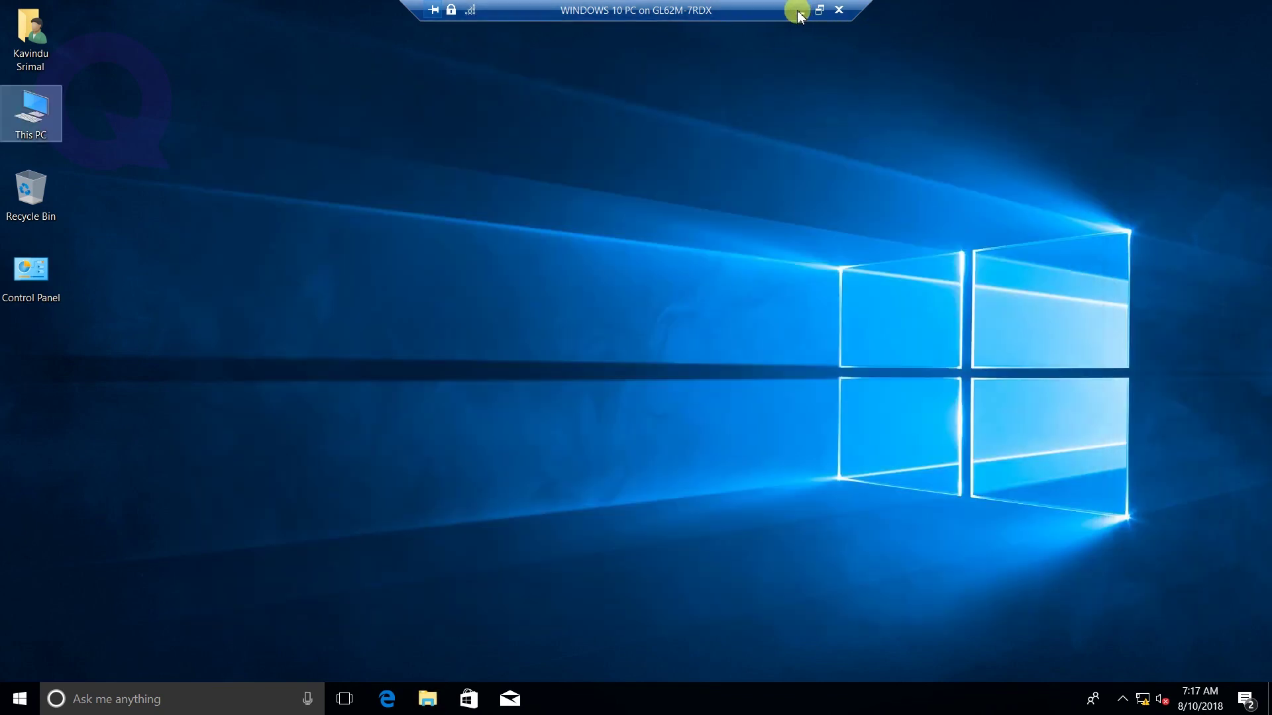
# - Switch to the FSRM VM and right-click Storage Reports Management for its report actions
pyautogui.click(800, 12)
pyautogui.click(541, 702)
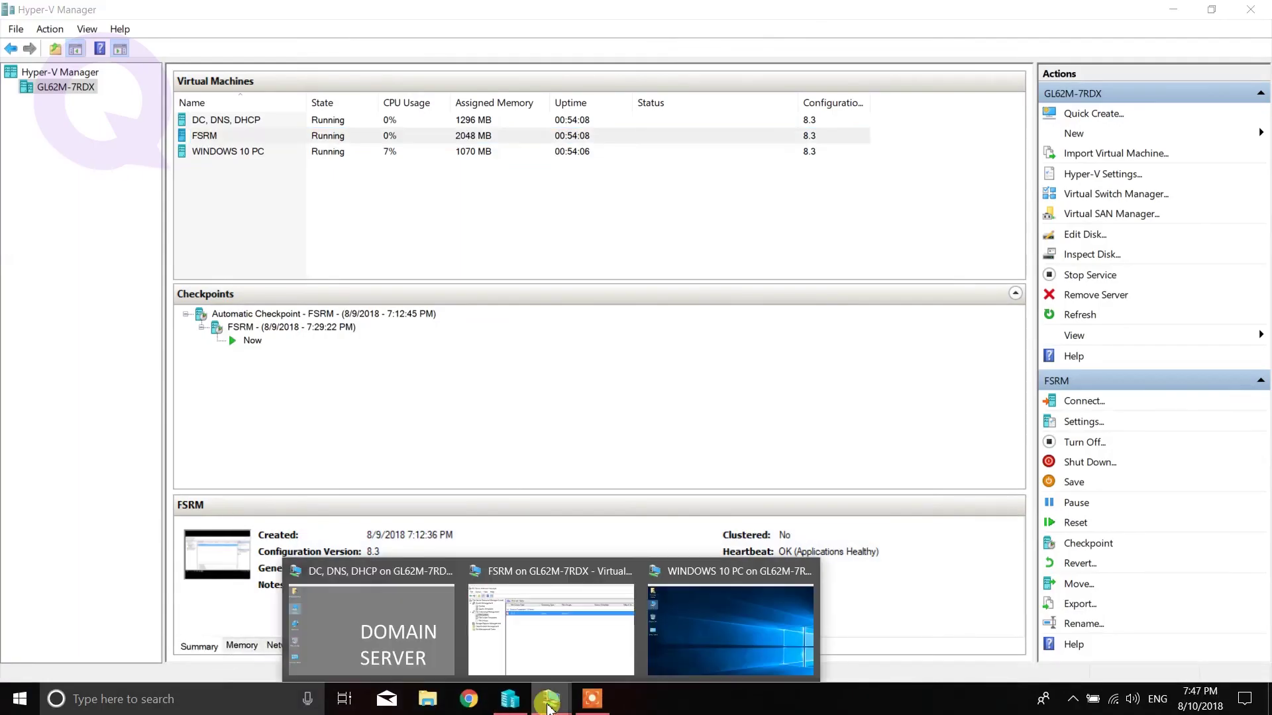
pyautogui.click(529, 653)
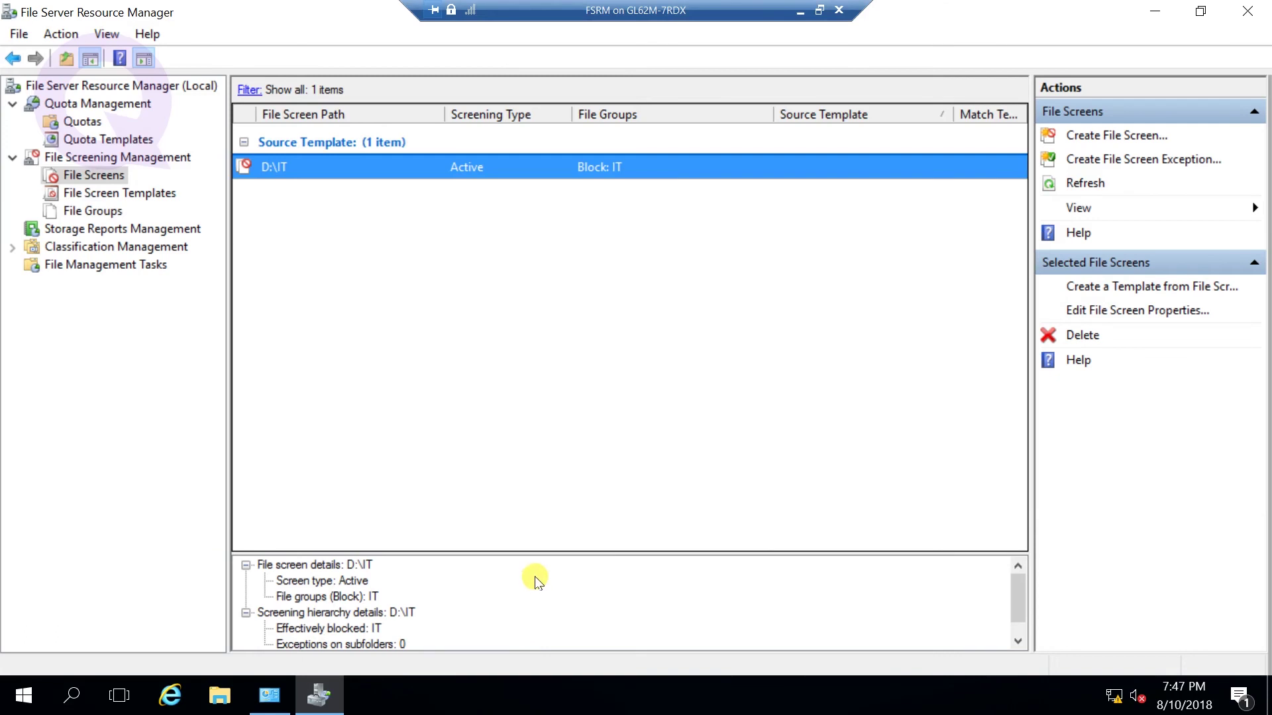
pyautogui.click(85, 230)
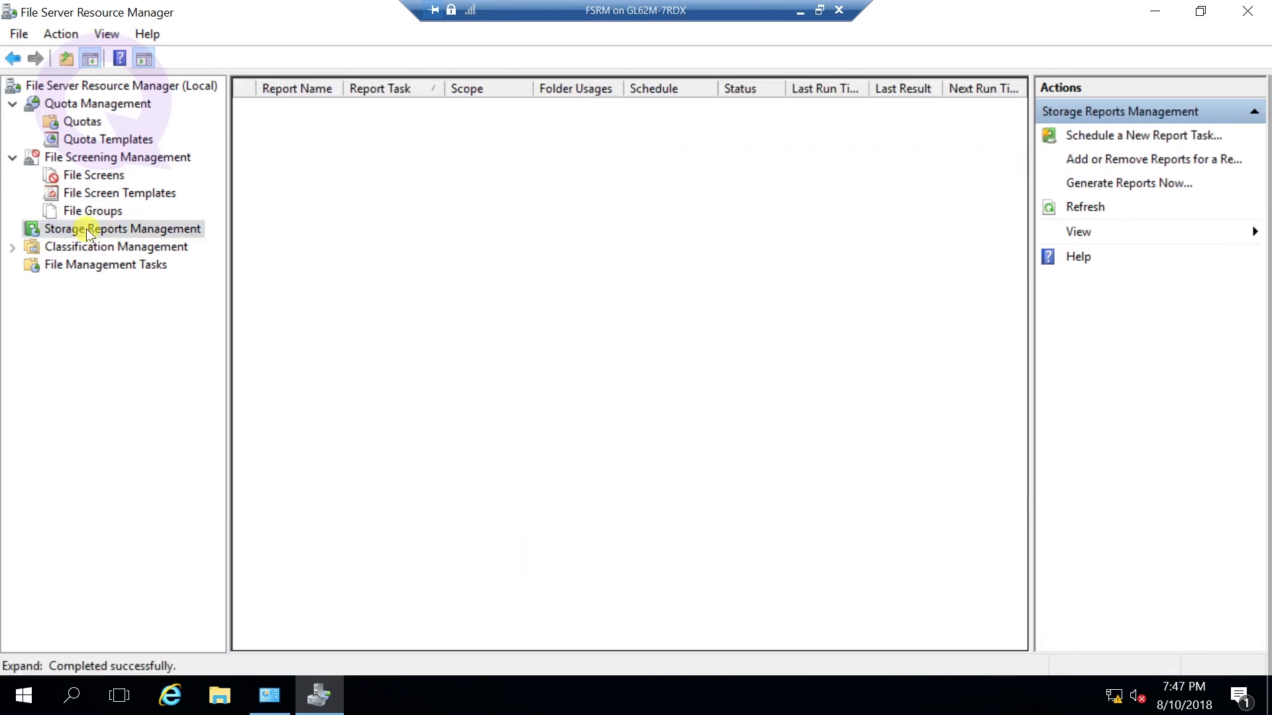
pyautogui.rightClick(88, 235)
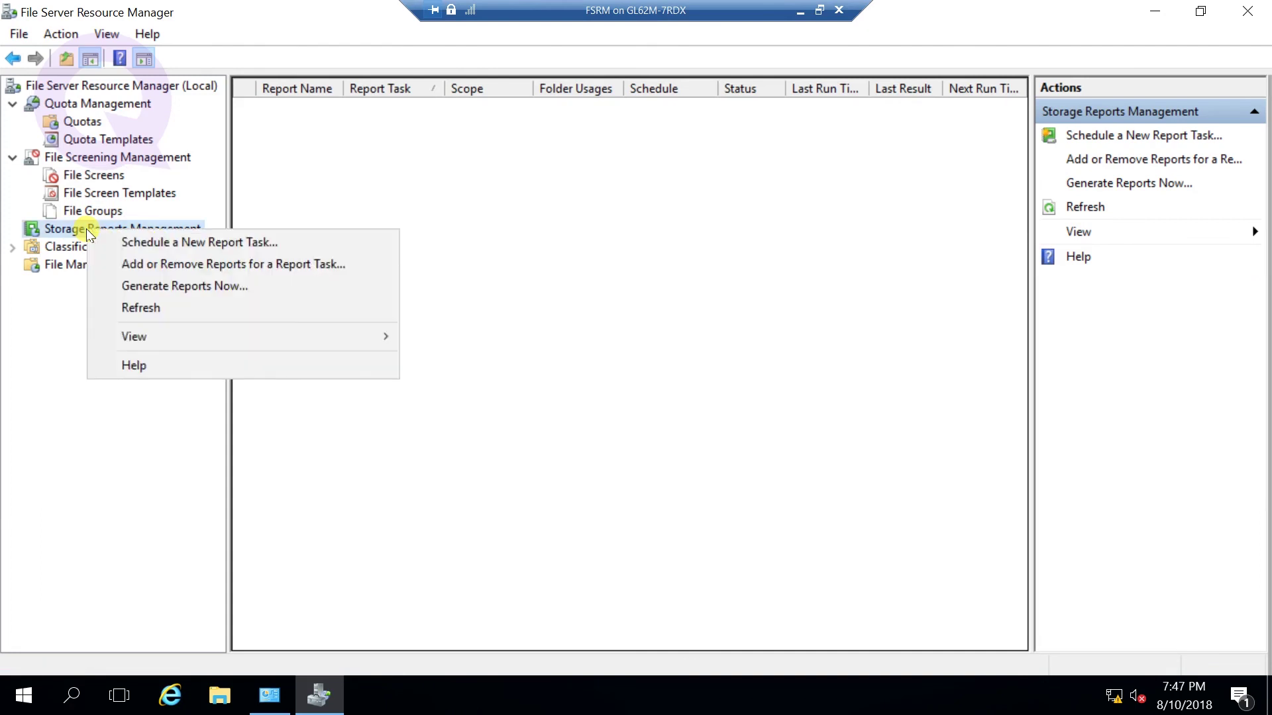
# - Start Generate Reports Now and check the Quota Usage report
pyautogui.click(190, 290)
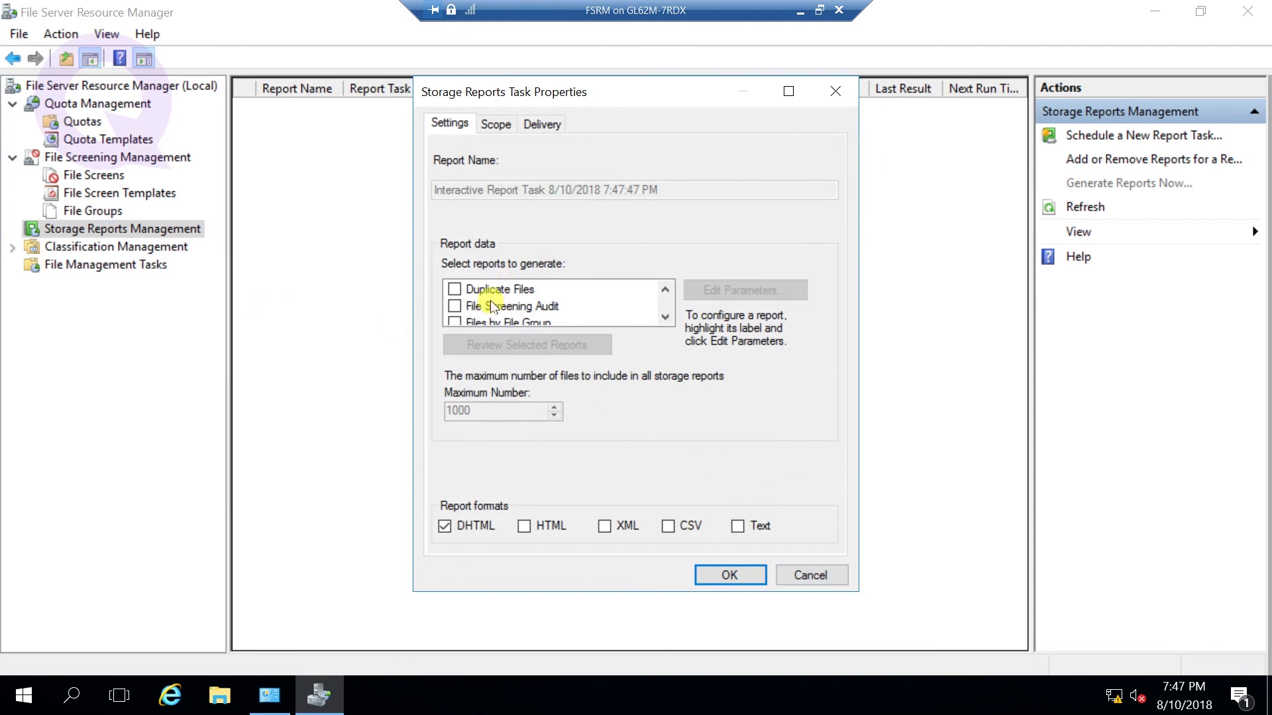
pyautogui.scroll(-1, 492, 295)
pyautogui.scroll(-2, 492, 294)
pyautogui.scroll(-1, 495, 301)
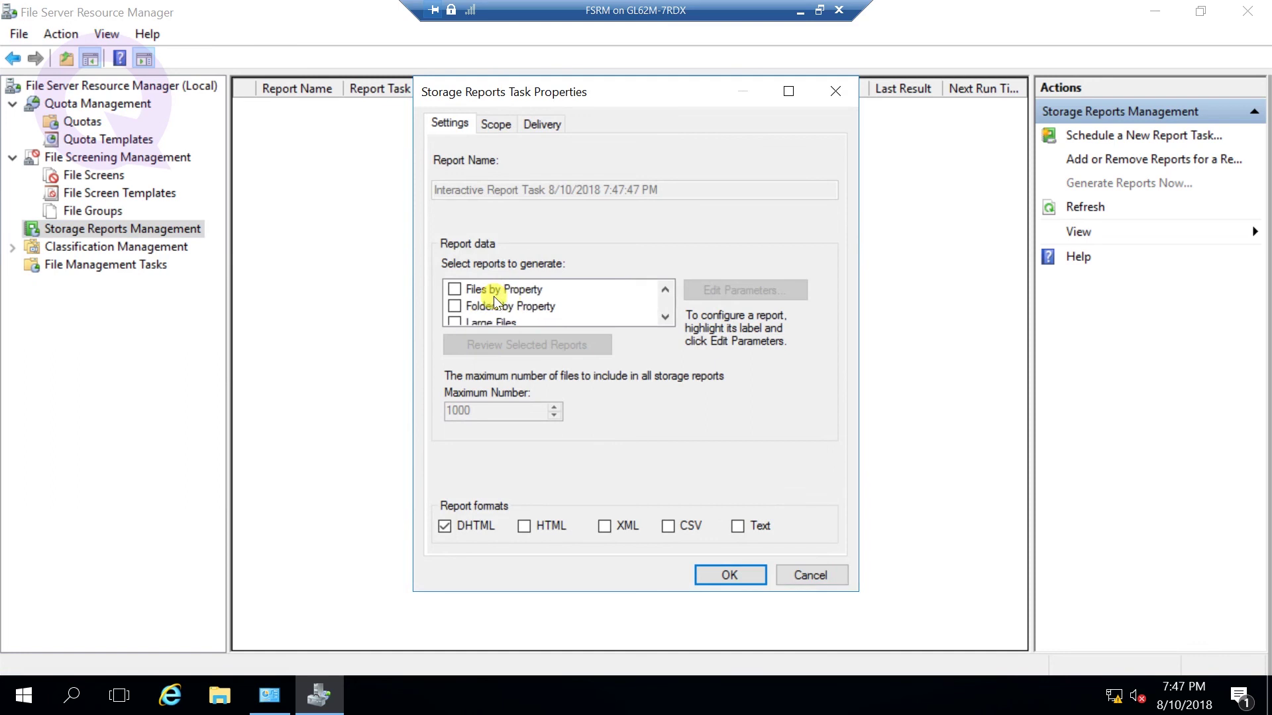
pyautogui.scroll(-4, 495, 301)
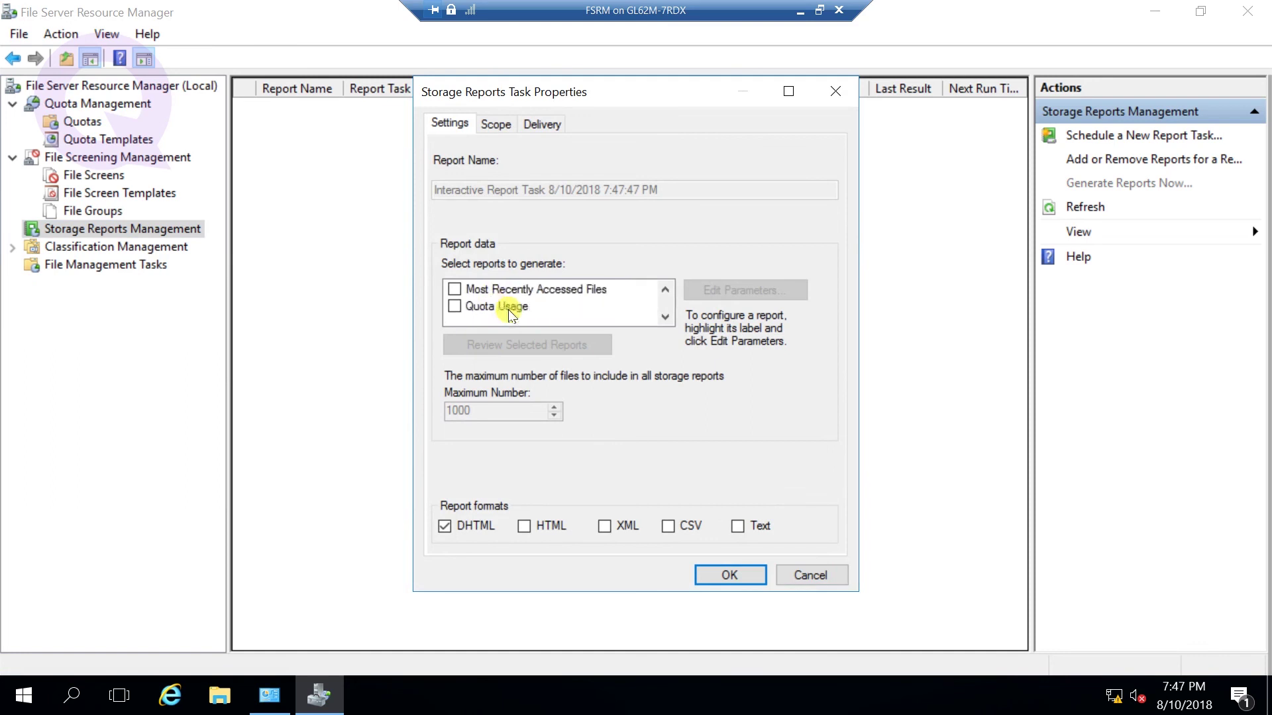
pyautogui.click(500, 309)
pyautogui.click(500, 310)
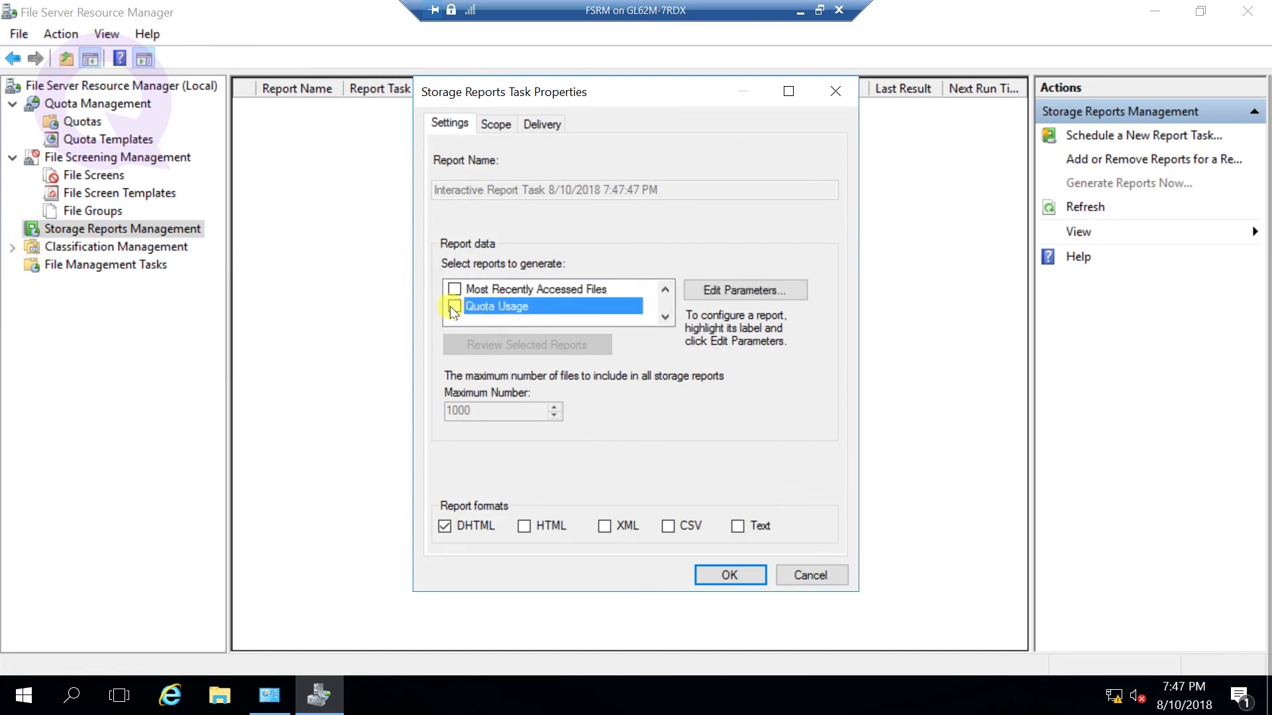
# - Move to the Scope tab and dismiss the missing-folder error raised by the Delivery tab
pyautogui.scroll(4, 502, 308)
pyautogui.scroll(-1, 482, 316)
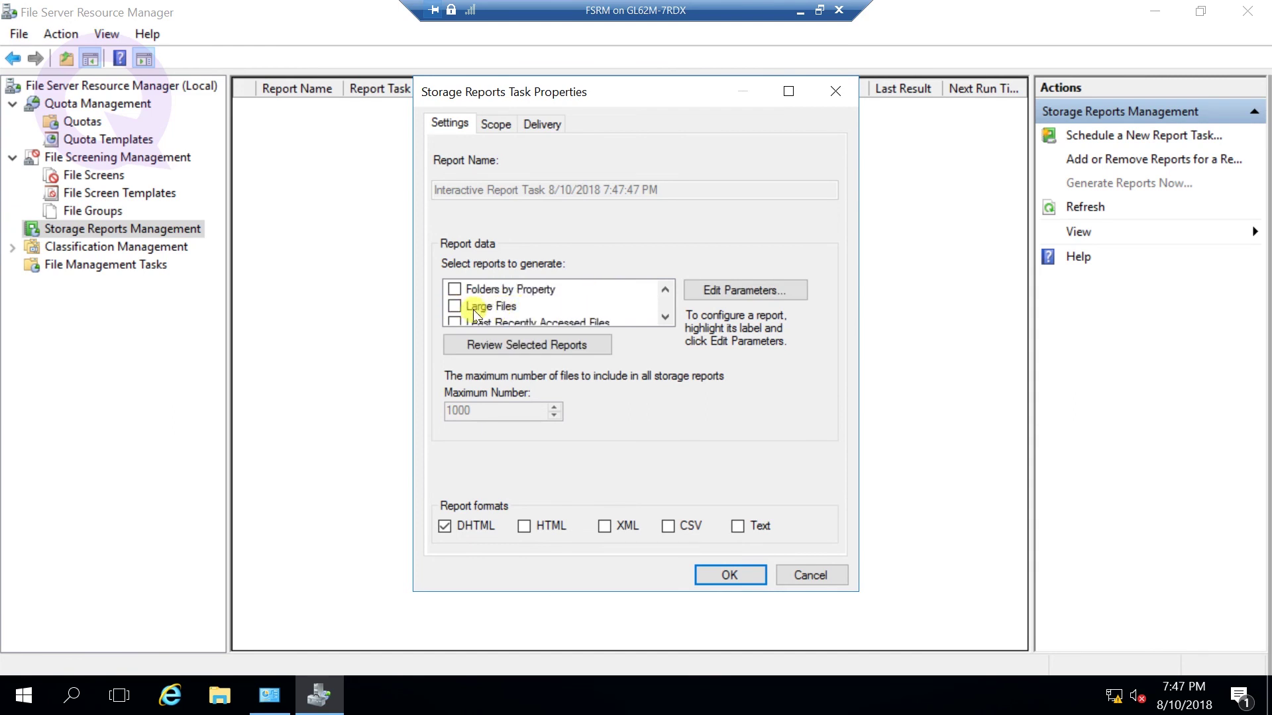
pyautogui.scroll(-3, 494, 311)
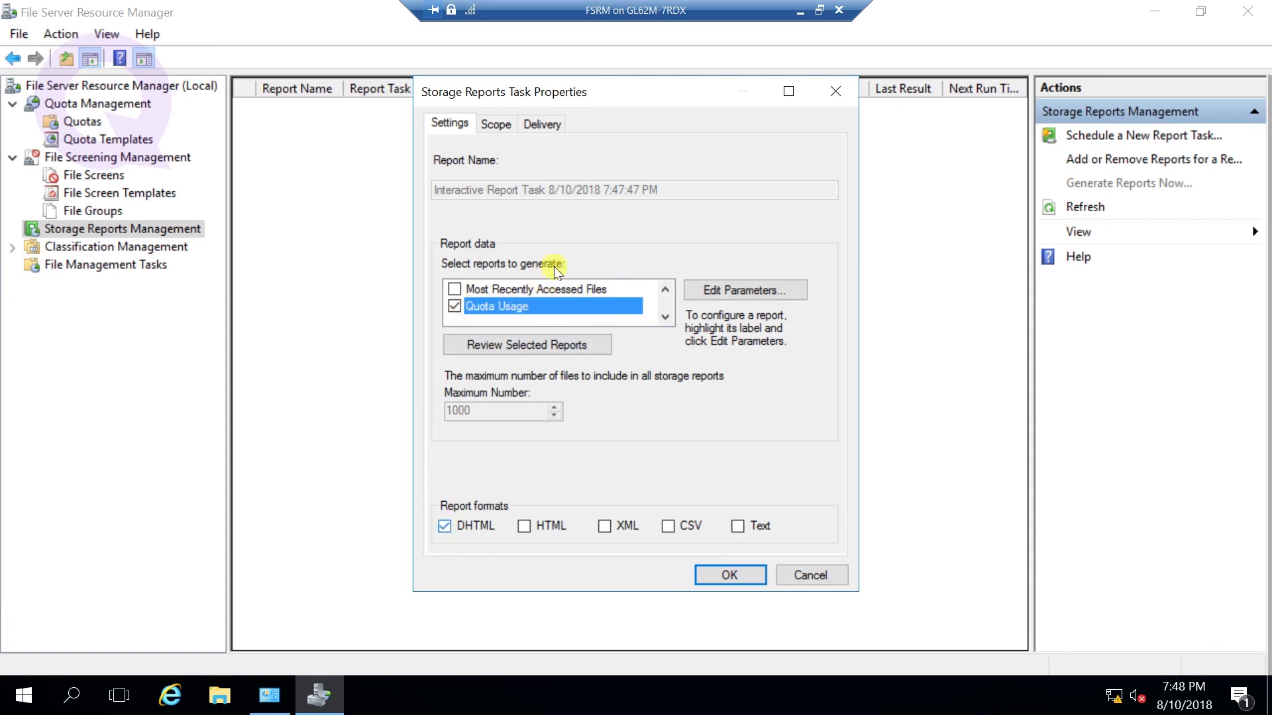
pyautogui.click(496, 125)
pyautogui.click(538, 124)
pyautogui.click(795, 421)
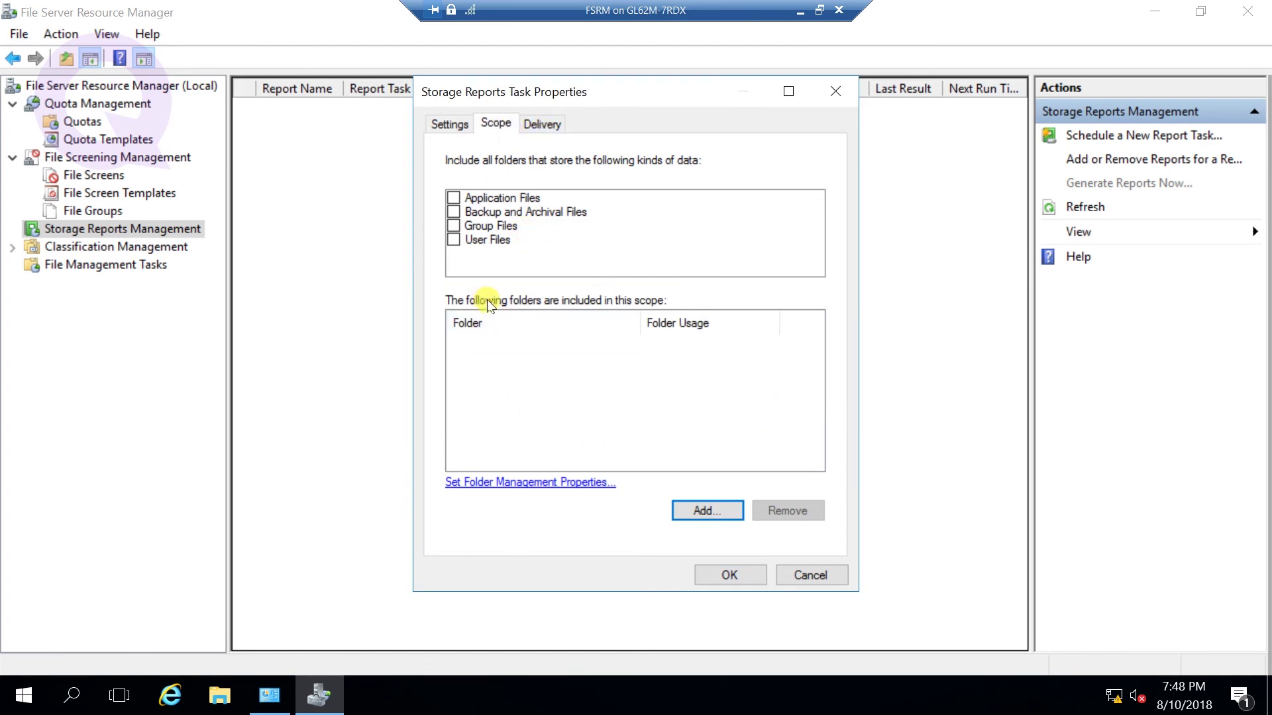
# - Add the D:\IT folder to the report scope and return to the Settings tab
pyautogui.click(703, 511)
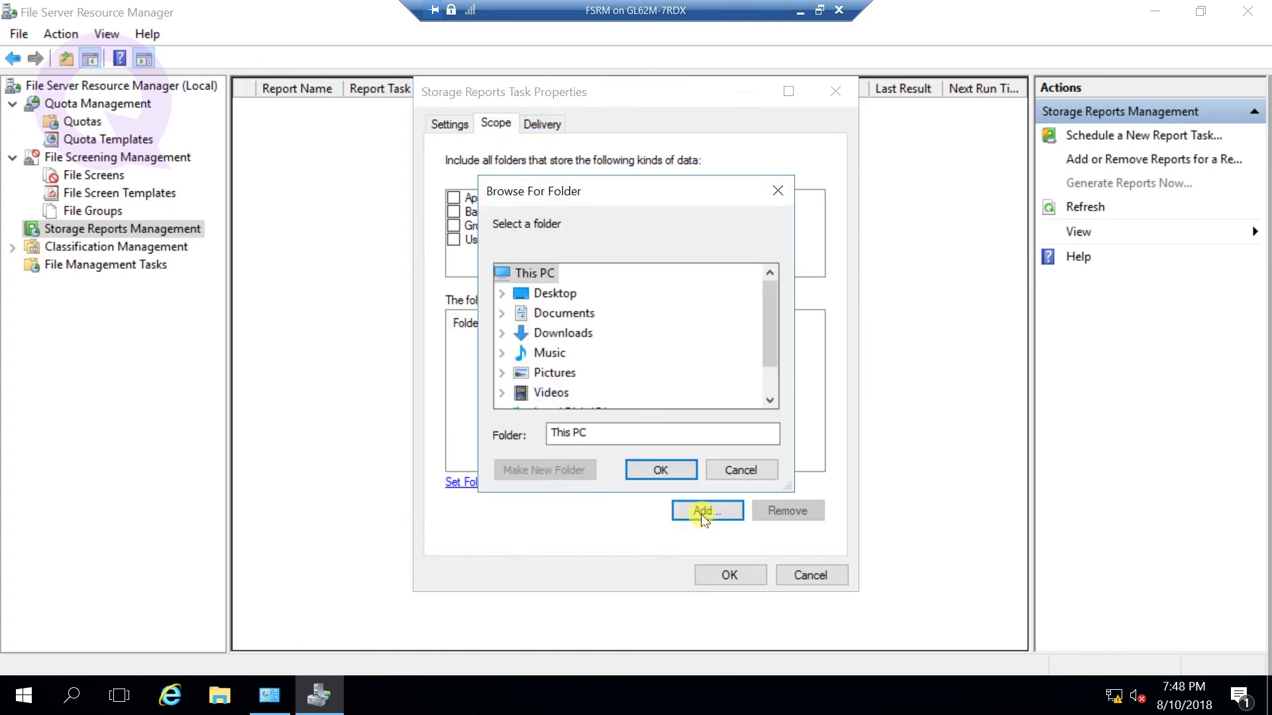
pyautogui.scroll(-1, 594, 364)
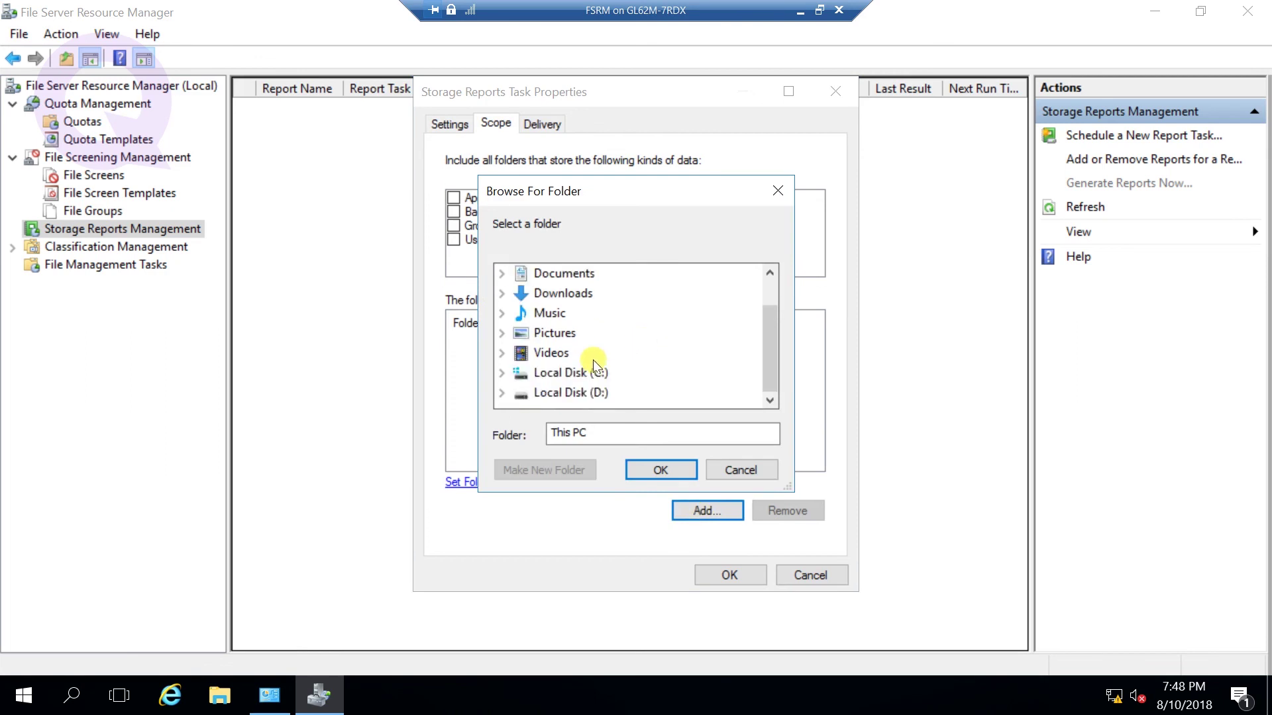
pyautogui.click(502, 395)
pyautogui.click(549, 395)
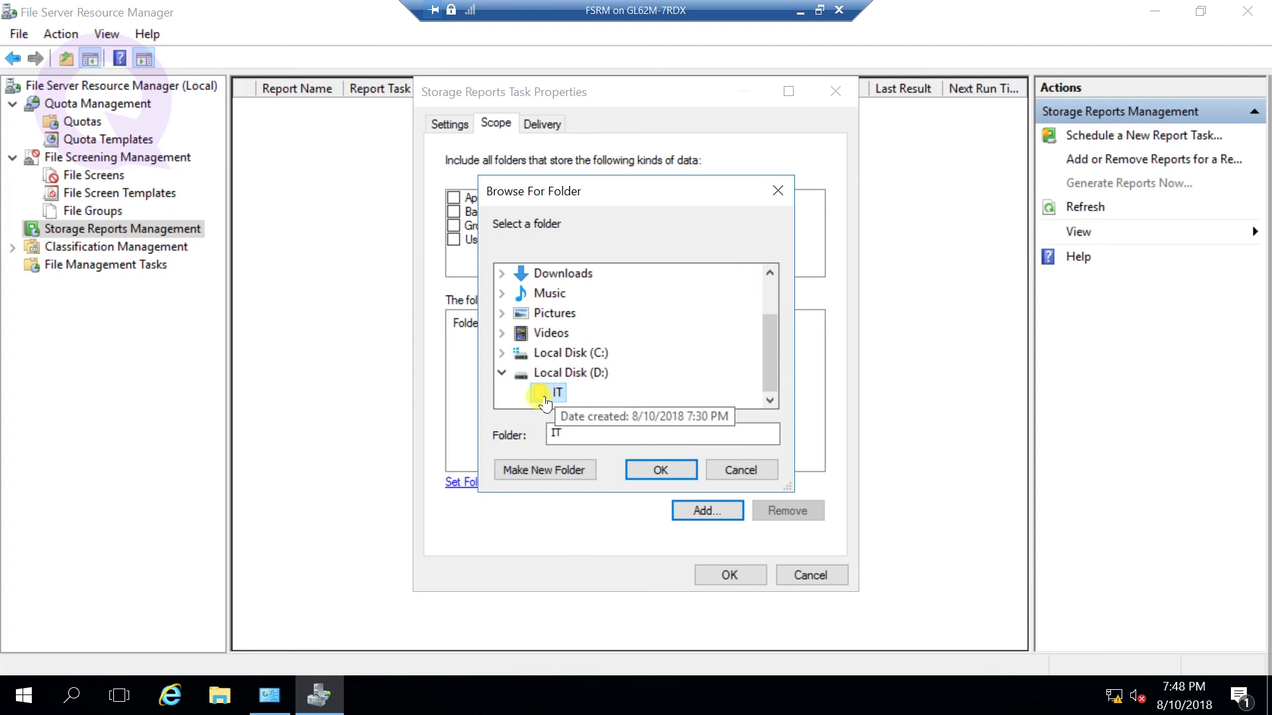
pyautogui.click(670, 472)
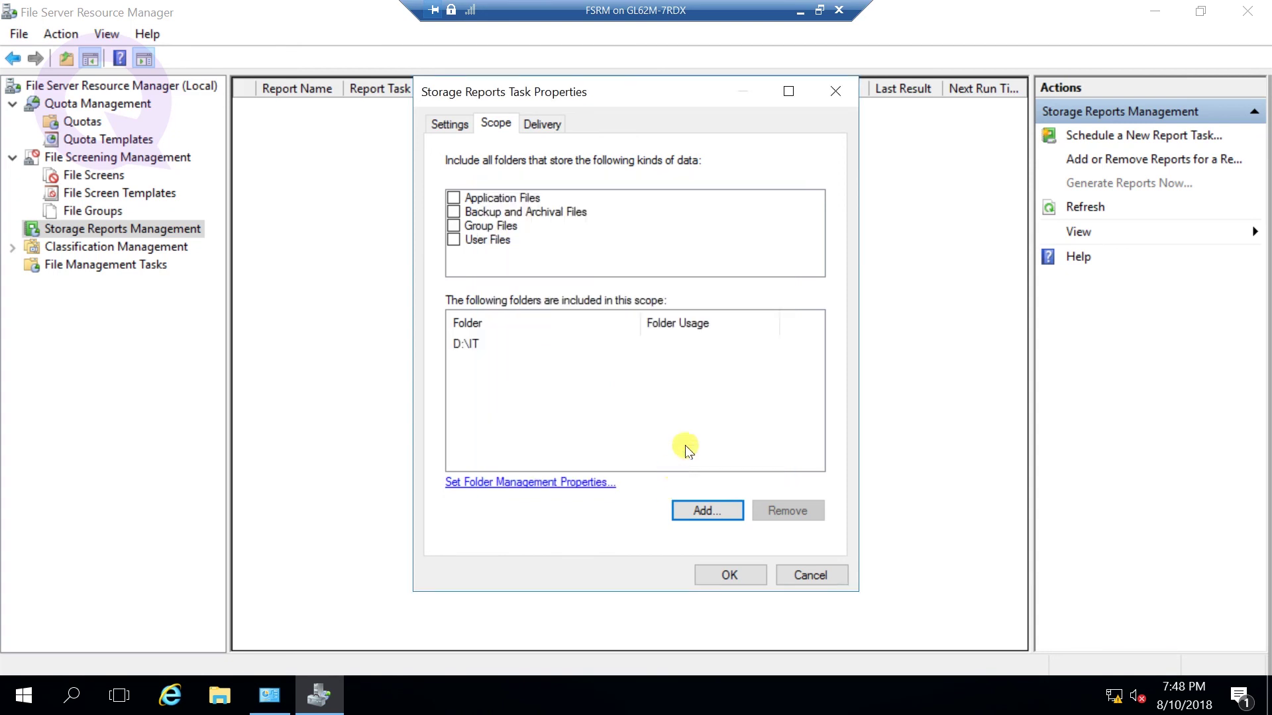
pyautogui.click(453, 125)
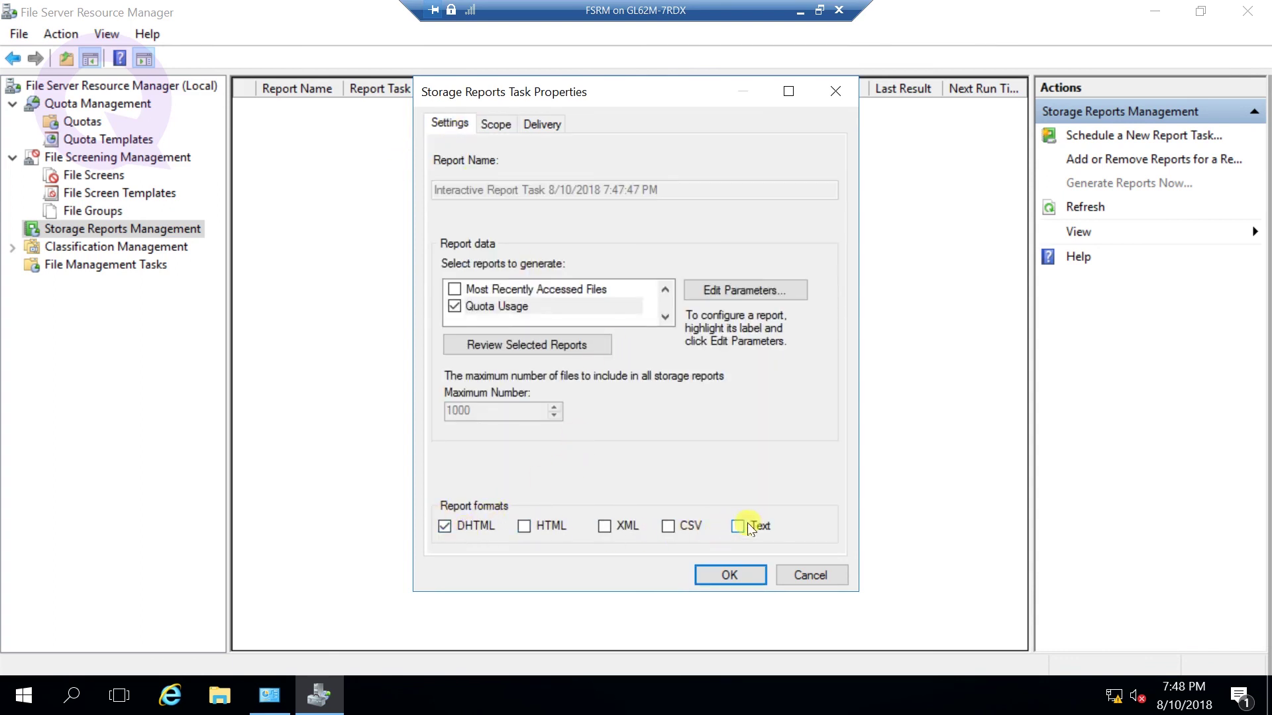
# - Switch the report format from DHTML to HTML and generate it, waiting for display
pyautogui.click(524, 526)
pyautogui.click(444, 528)
pyautogui.click(729, 574)
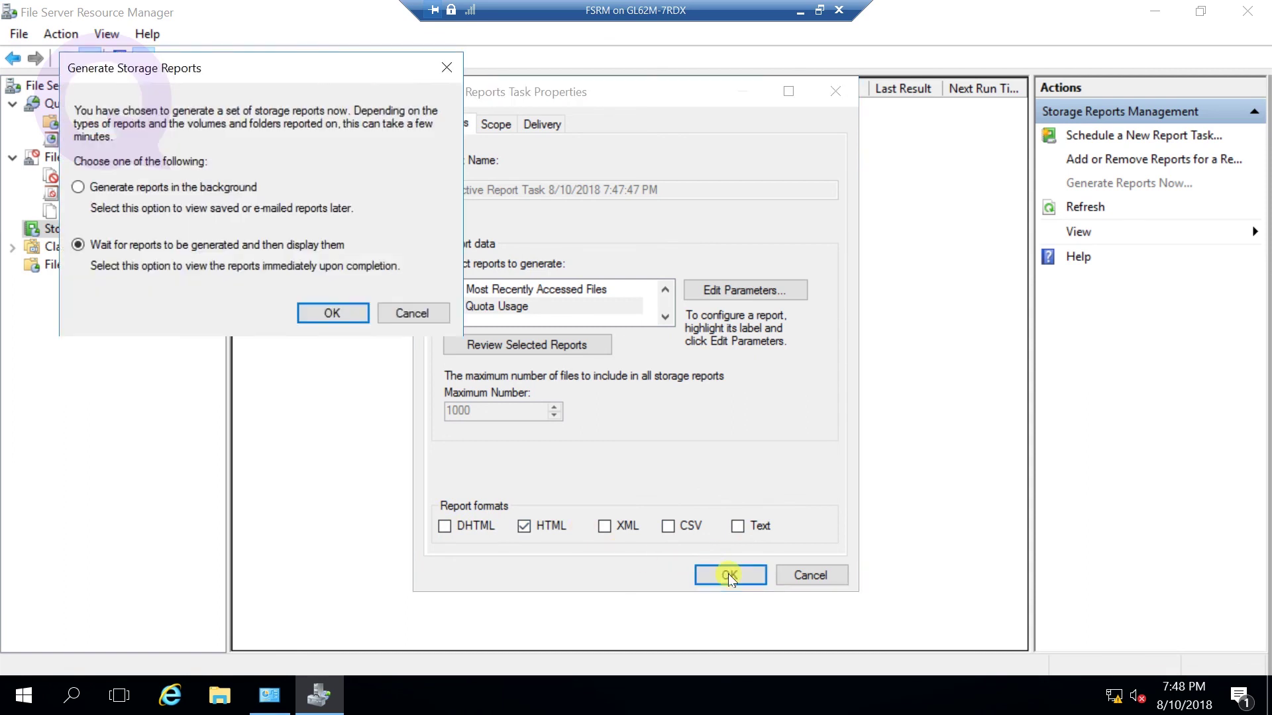
pyautogui.click(326, 319)
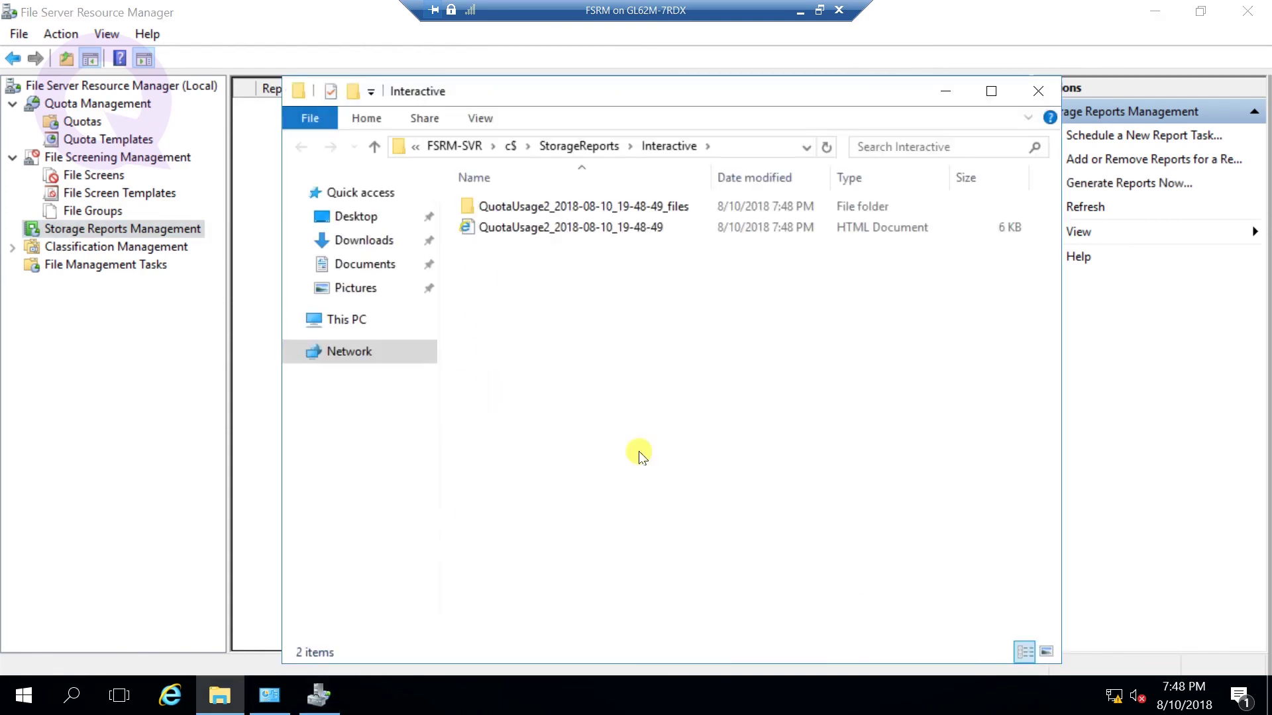
# - Open the QuotaUsage2 HTML report from the Interactive folder in a maximized Internet Explorer
pyautogui.click(560, 231)
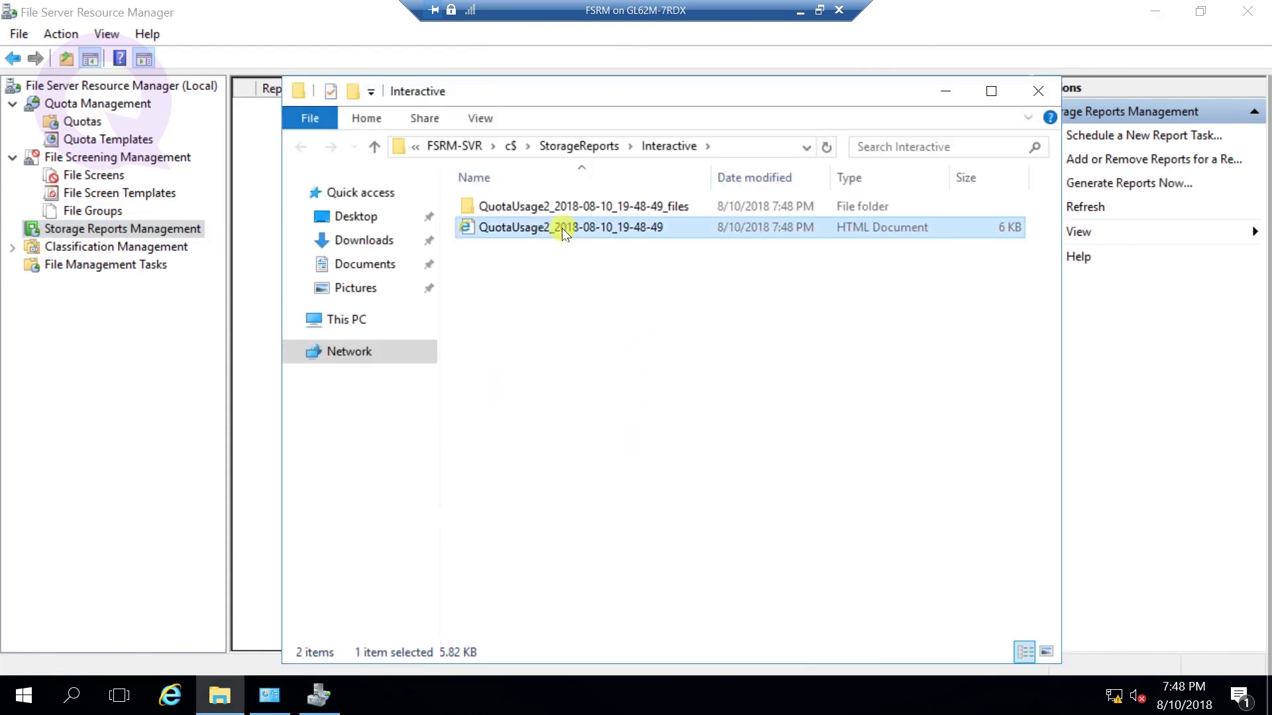
pyautogui.doubleClick(560, 233)
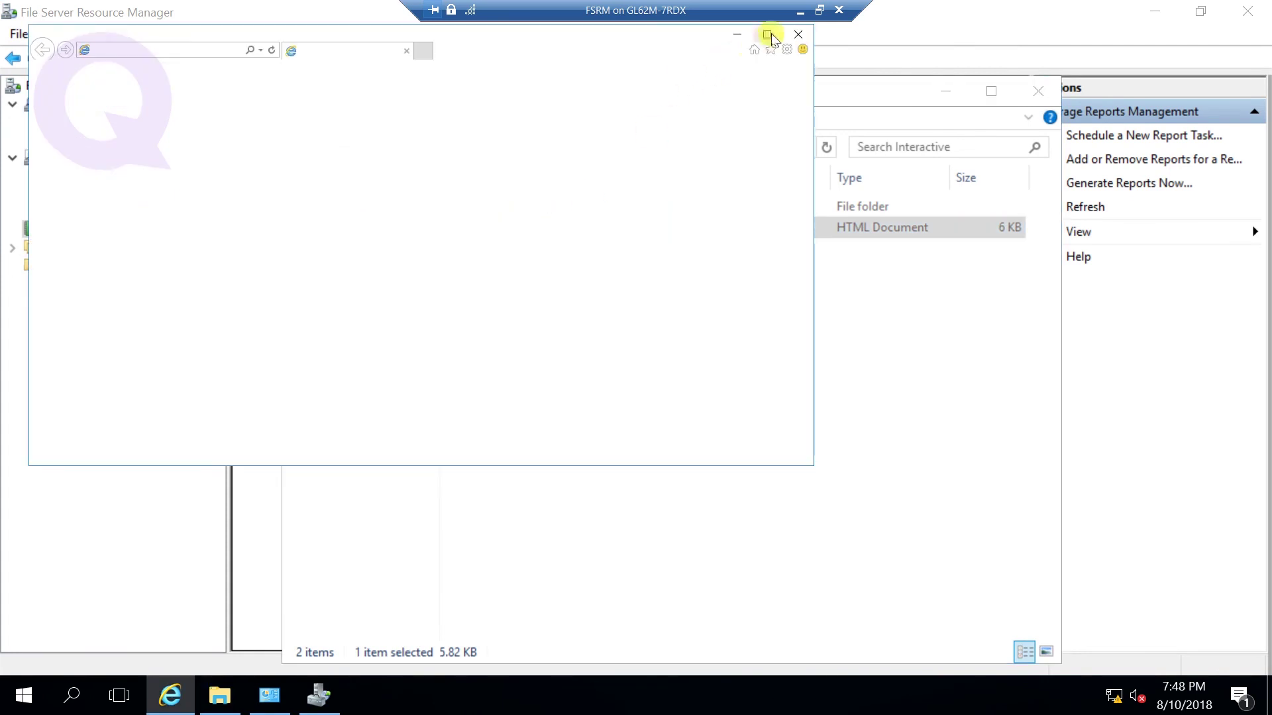
pyautogui.click(768, 35)
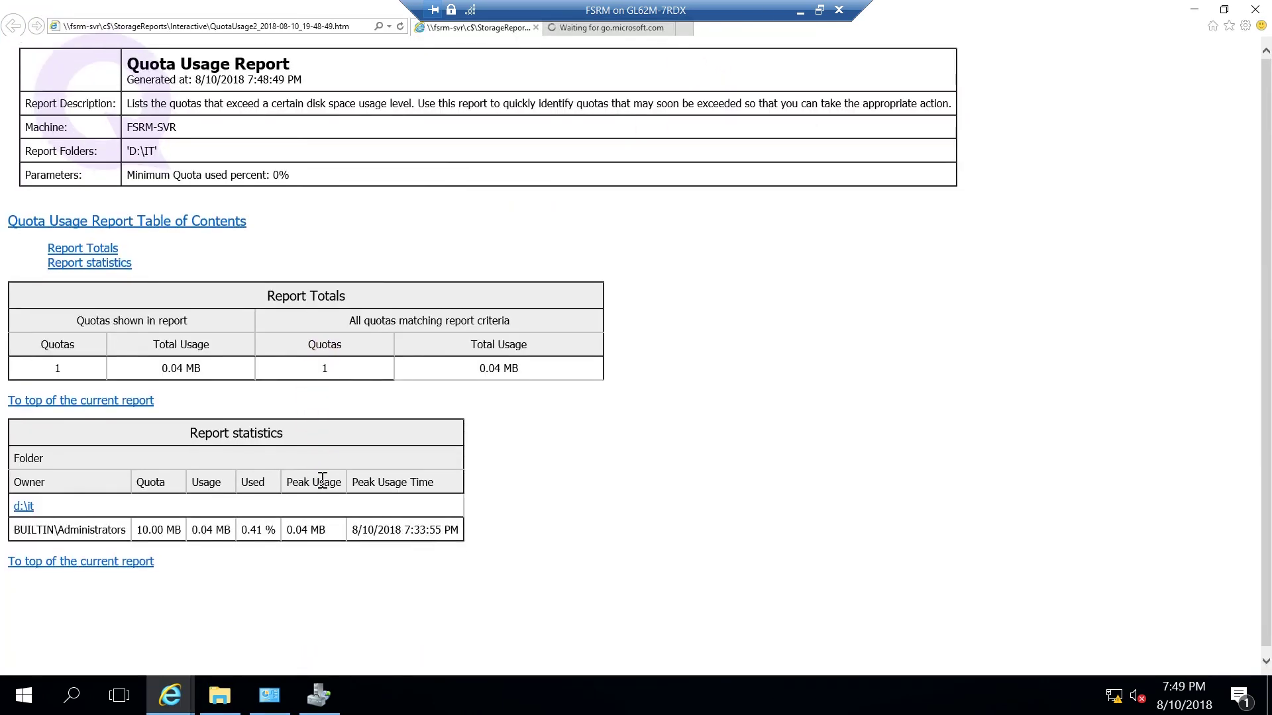
# - Review D:\IT's 0.04 MB of 10.00 MB usage, then close Internet Explorer and the folder
pyautogui.scroll(-1, 322, 479)
pyautogui.scroll(1, 322, 479)
pyautogui.click(1256, 10)
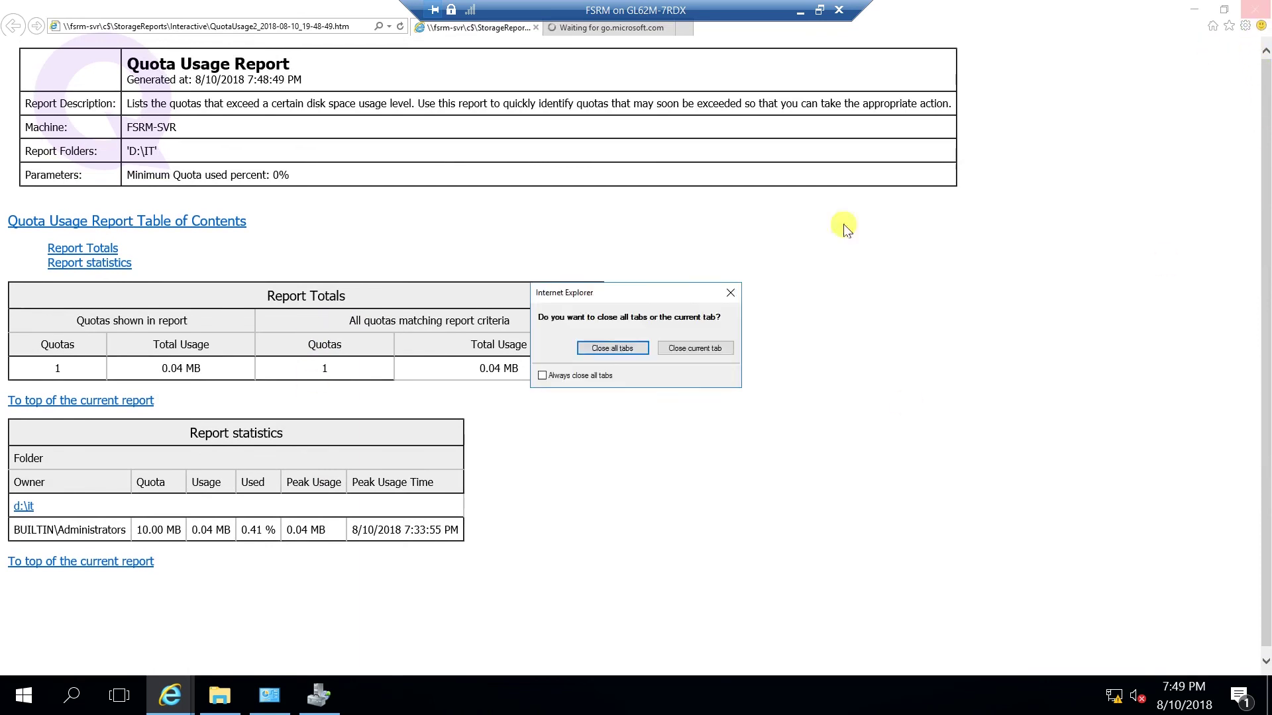
pyautogui.click(614, 347)
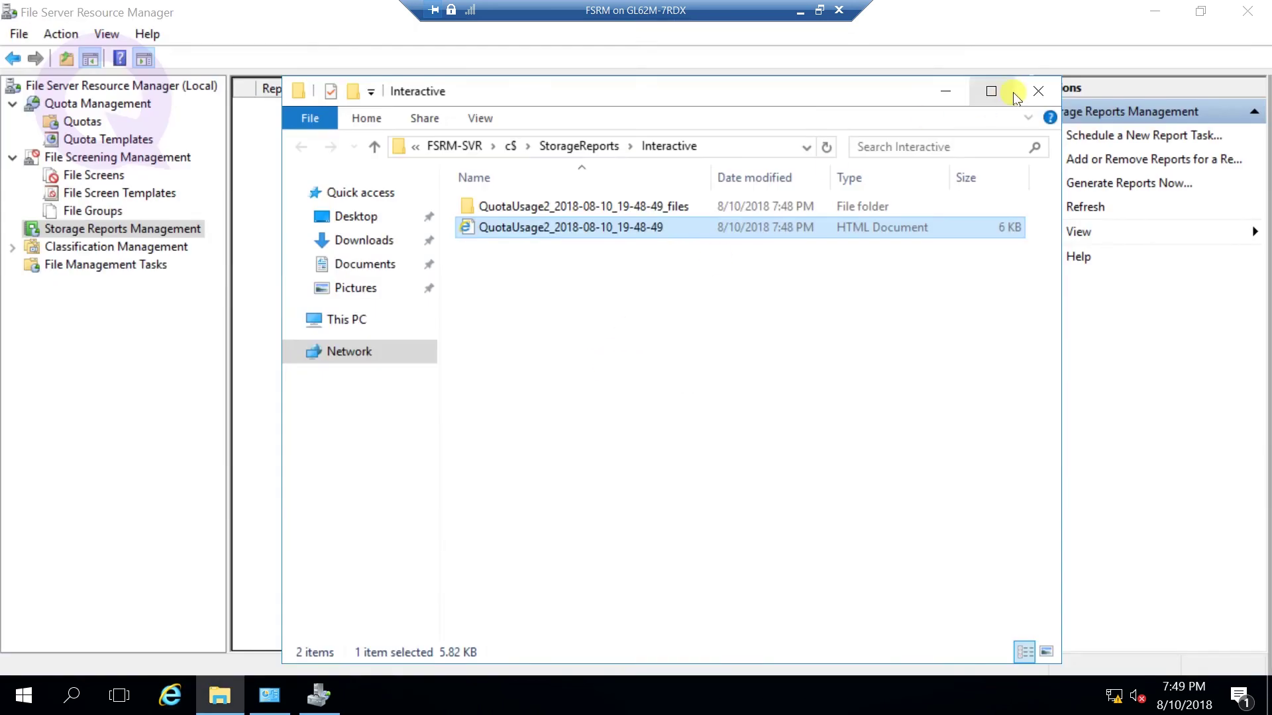
pyautogui.click(1037, 91)
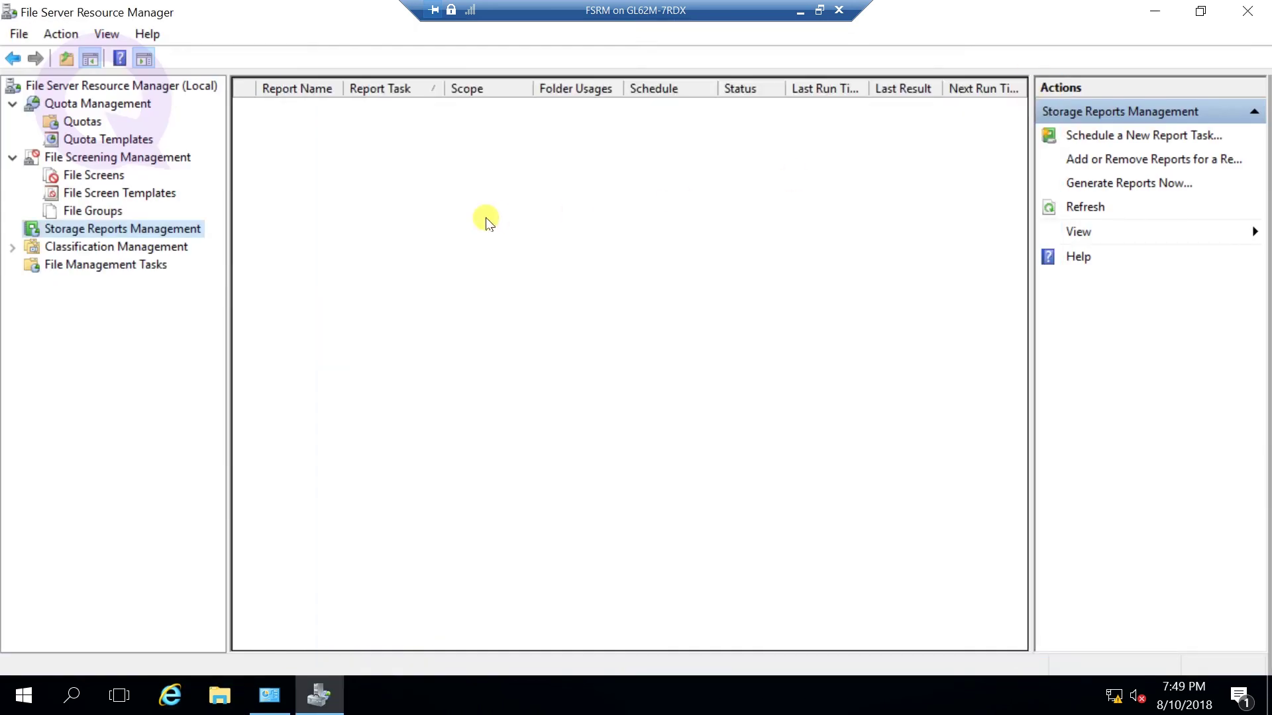